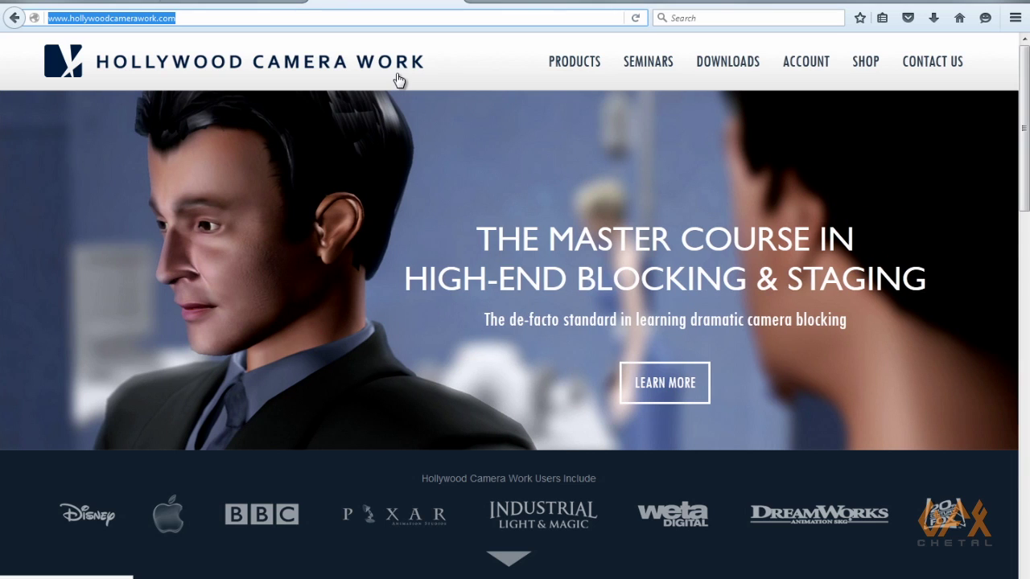
Go to Green Screen Plates from the DOWNLOADS menu on hollywoodcamerawork.com.
mouse_move(730, 71)
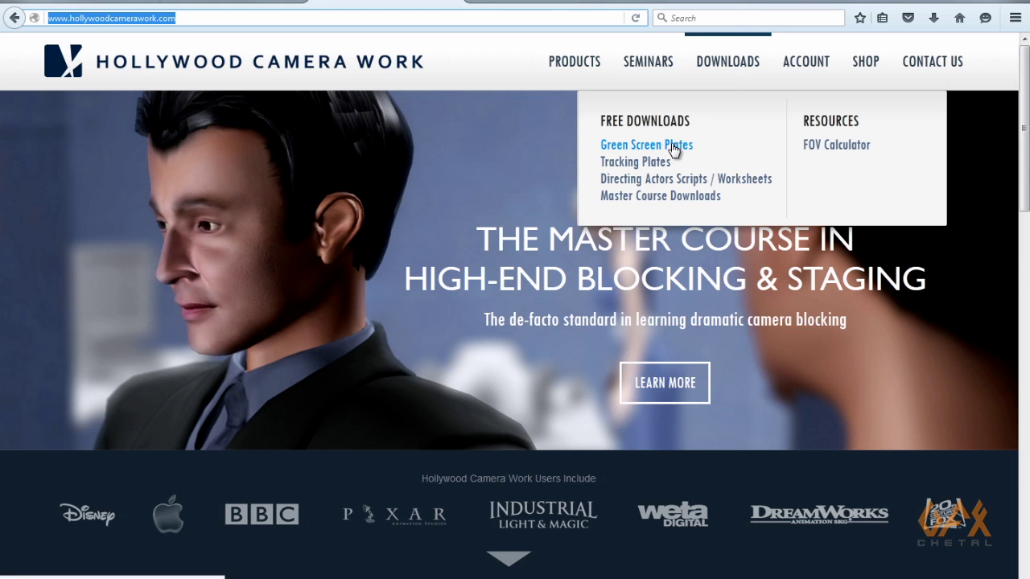
click(674, 149)
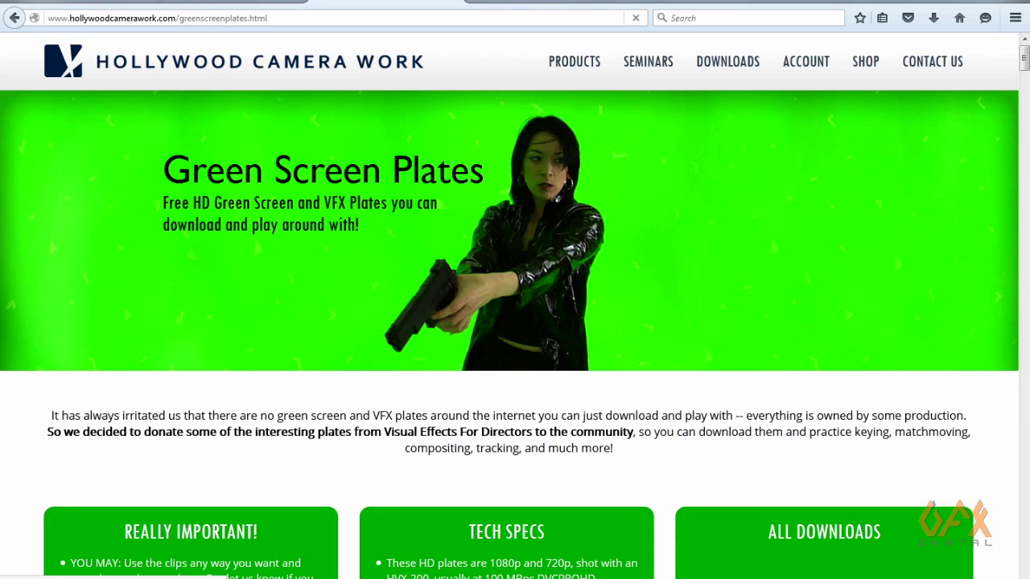
Switch to PFTrack's LD_uv_solve project, scrub the walking clip and select its node.
click(439, 521)
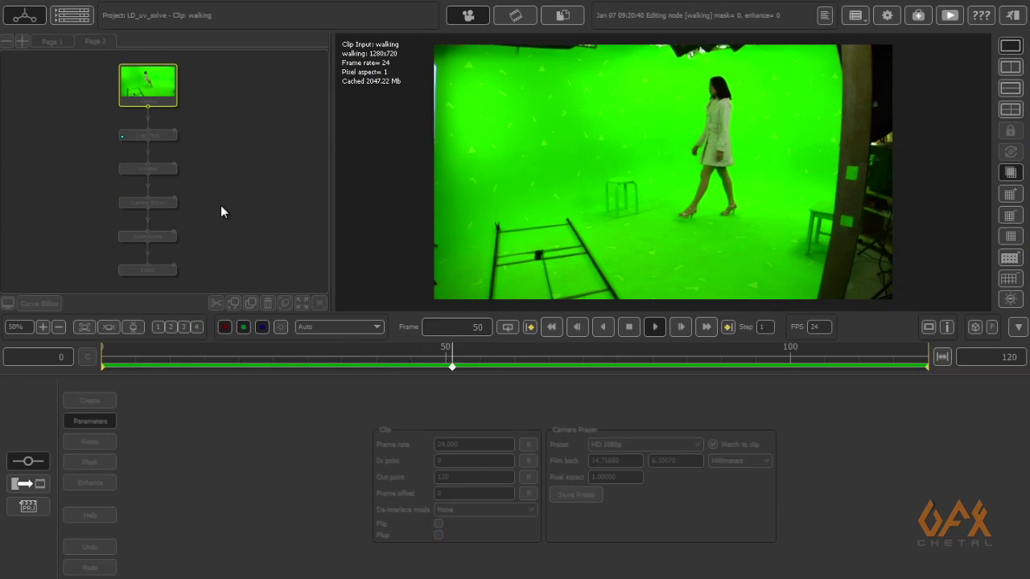
drag(483, 362, 212, 331)
scroll(181, 99, up, 6)
middle_drag(221, 112, 282, 162)
click(183, 94)
mouse_move(182, 94)
mouse_down()
mouse_move(192, 103)
mouse_move(184, 108)
mouse_up()
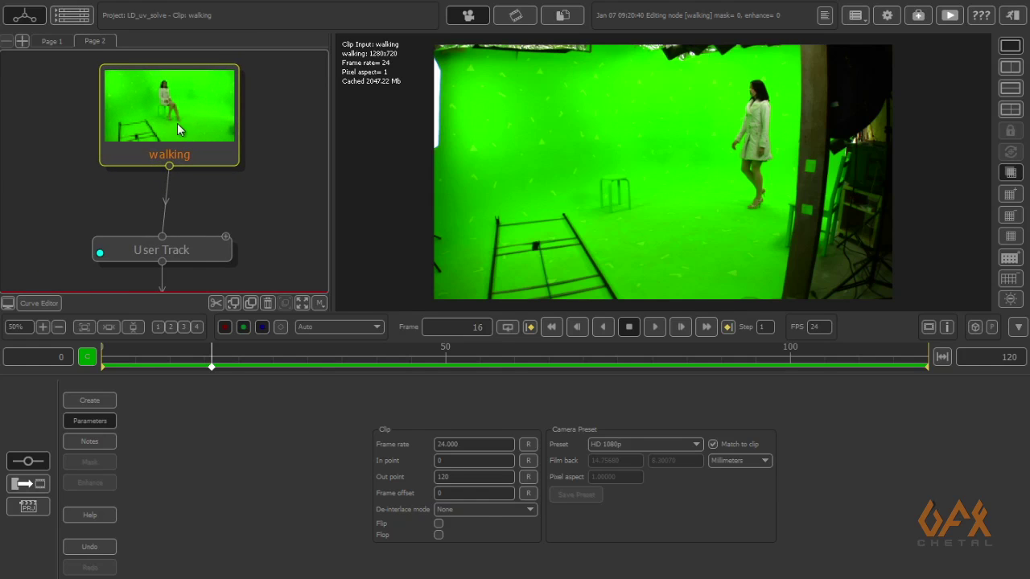
Check the User Track node's 25 trackers across the clip, then inspect the Undistort node.
click(197, 250)
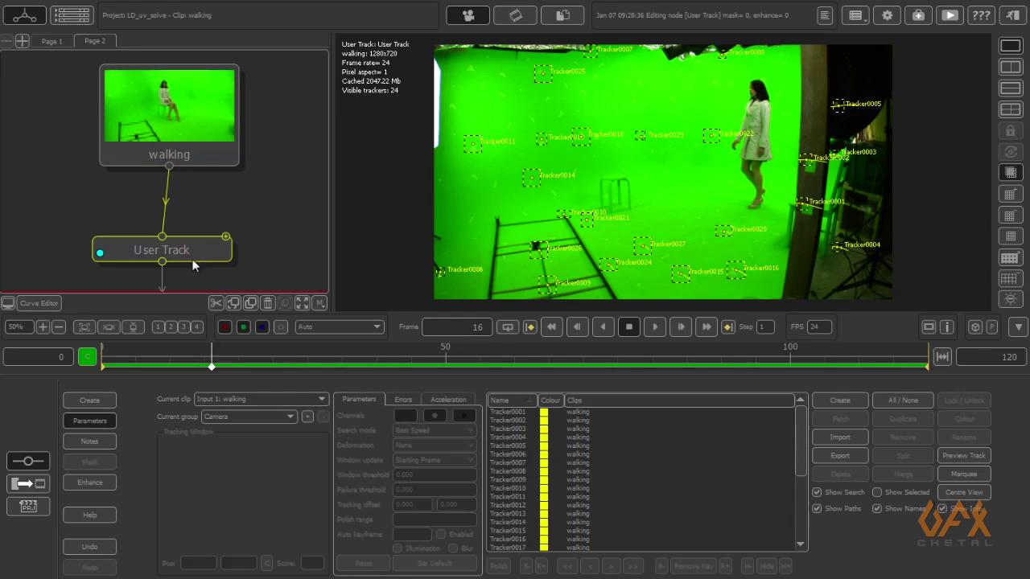
drag(194, 254, 201, 231)
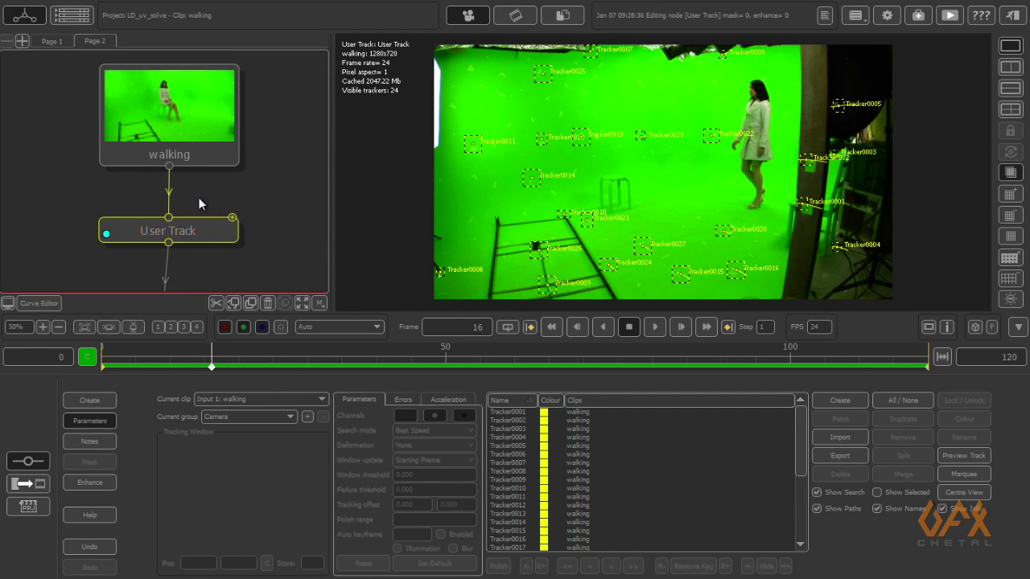
drag(212, 357, 424, 369)
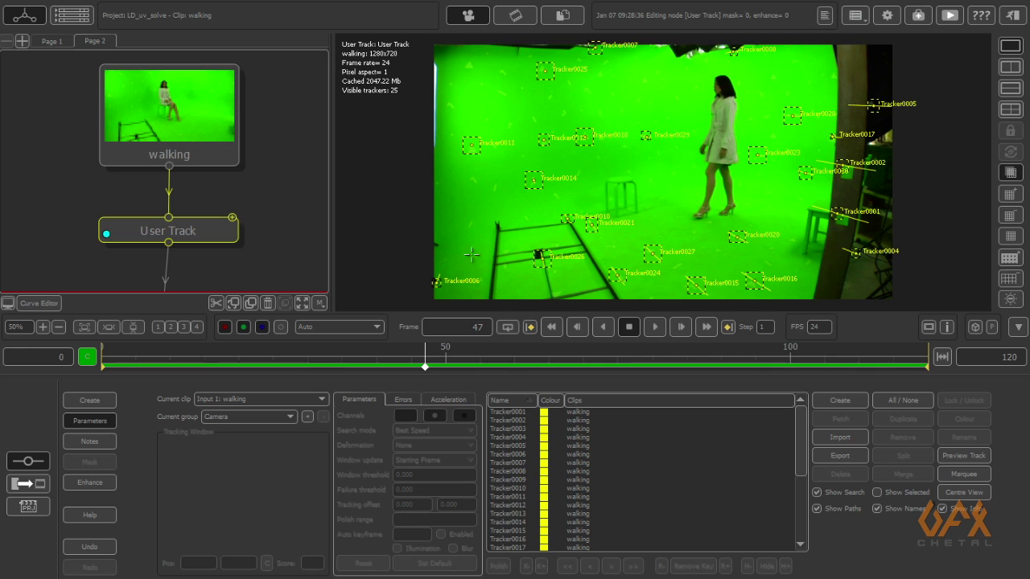
middle_drag(263, 188, 238, 125)
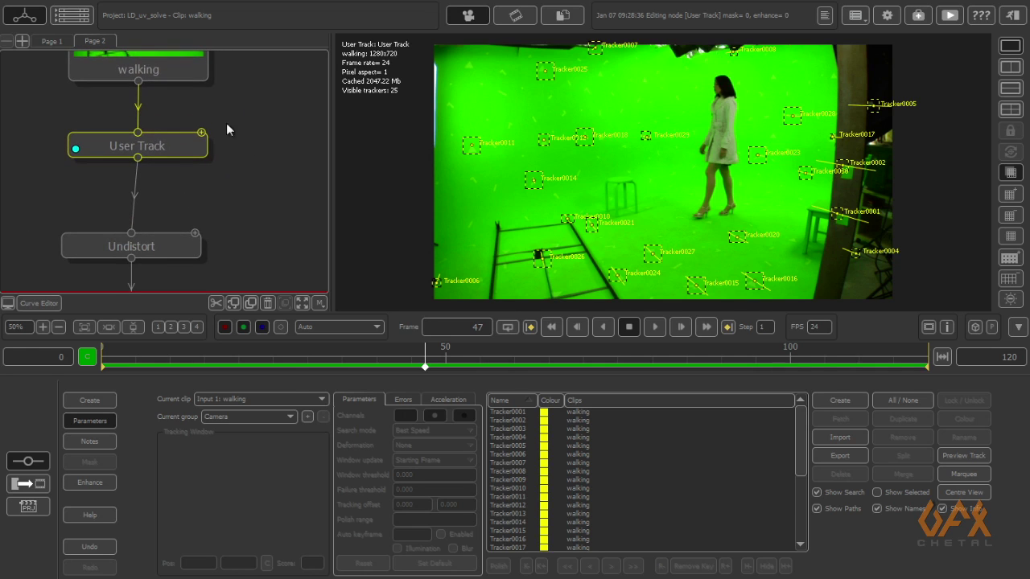
middle_drag(232, 193, 214, 188)
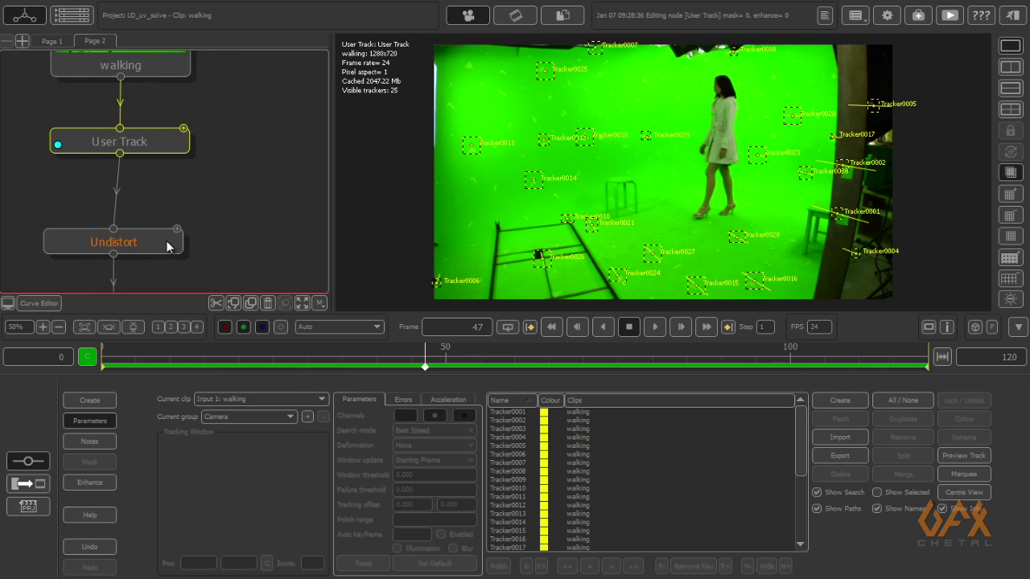
click(141, 242)
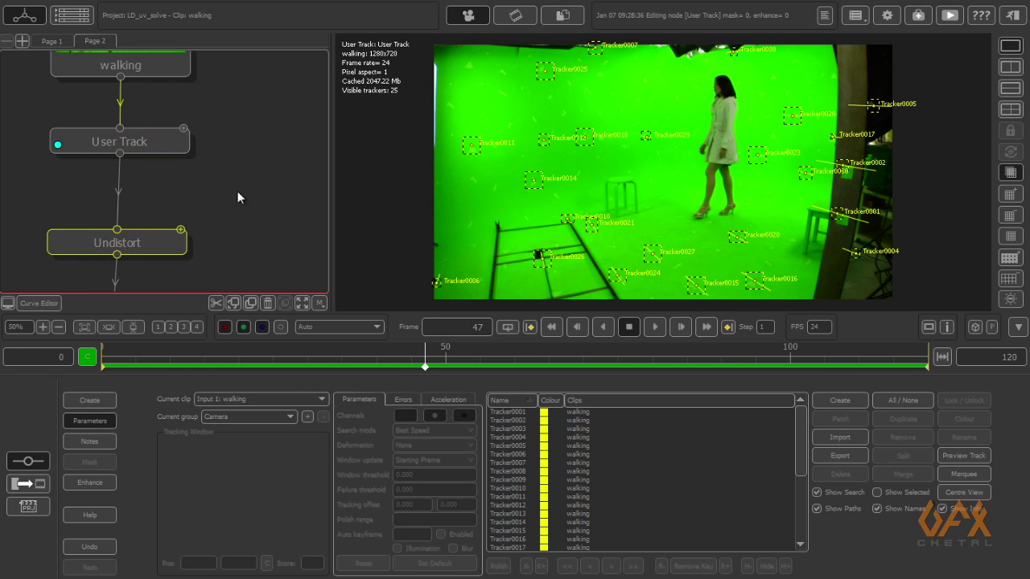
click(206, 154)
Create an Undistort 1 node fed by User Track's output and view the gridded walking clip.
right_click(178, 140)
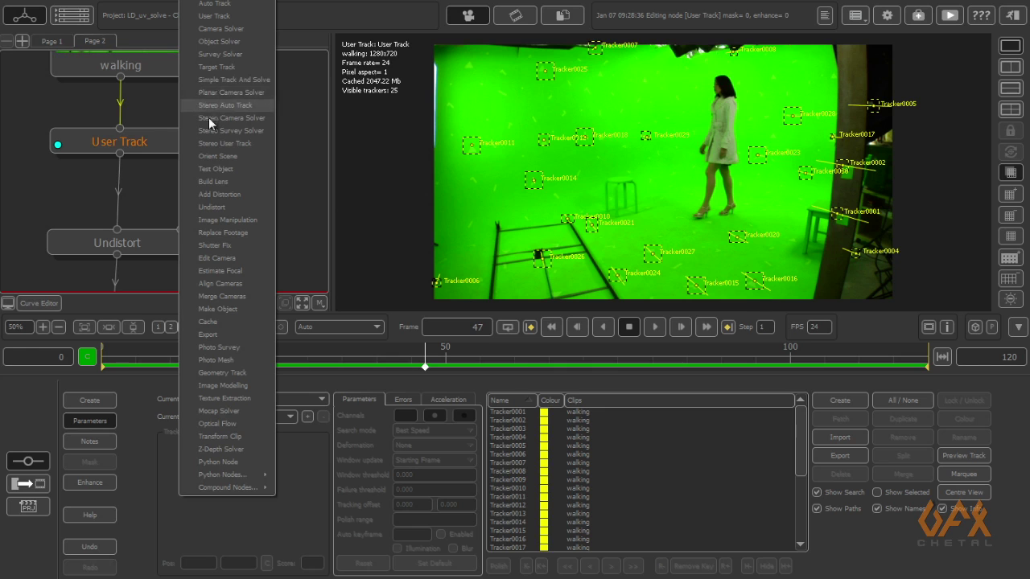
click(217, 207)
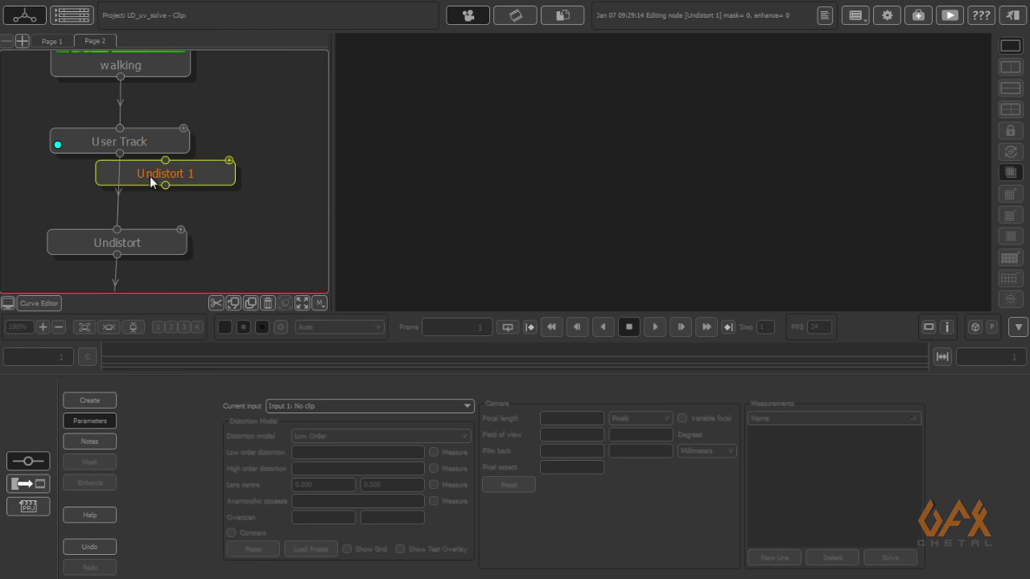
drag(150, 177, 264, 211)
drag(85, 153, 226, 197)
click(205, 208)
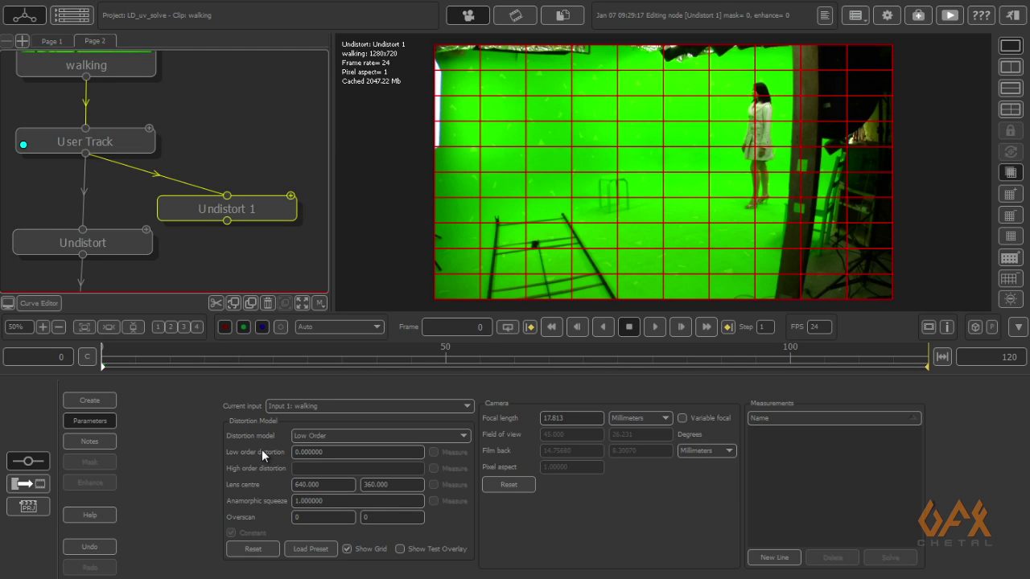
middle_drag(761, 198, 736, 184)
scroll(736, 184, up, 2)
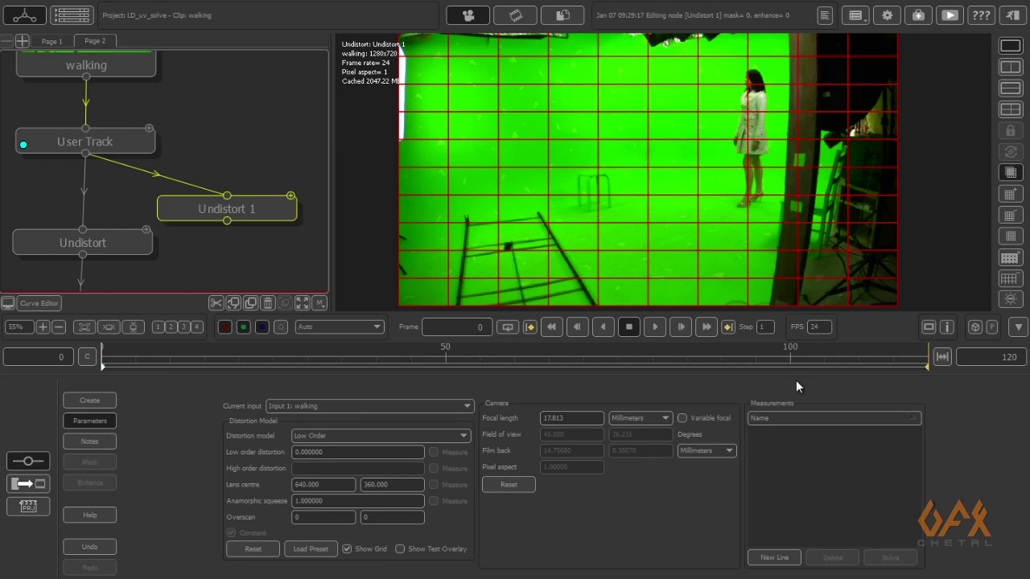
Draw Line001 along the pillar's left edge and bend it to follow the curved edge.
click(774, 558)
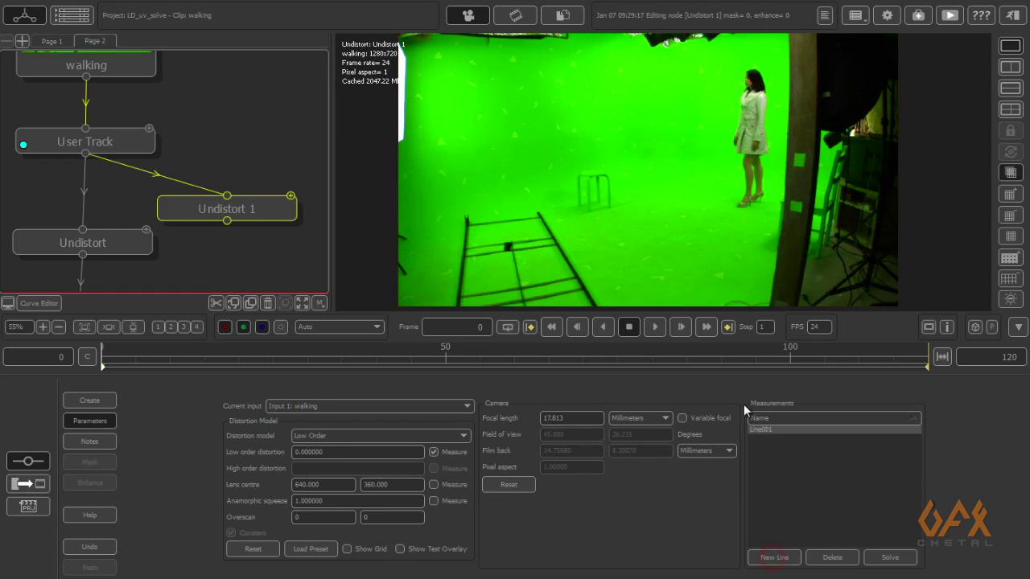
scroll(751, 251, up, 3)
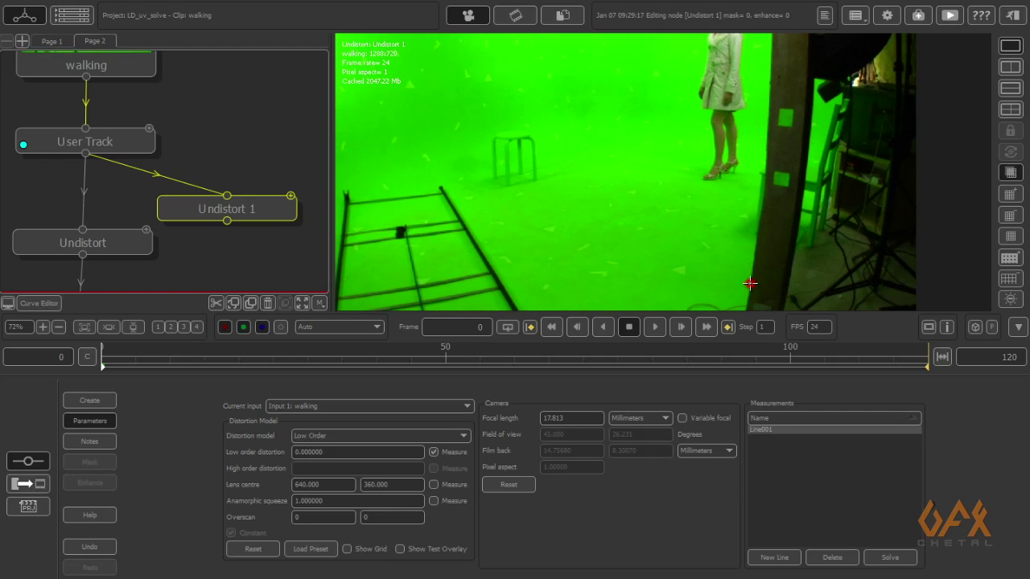
middle_drag(748, 150, 738, 238)
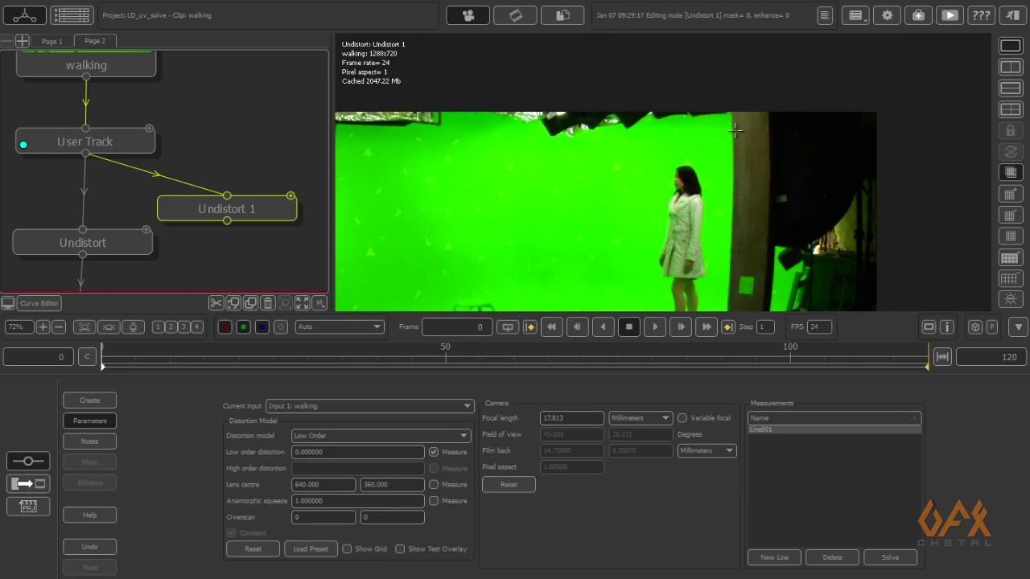
drag(733, 127, 723, 277)
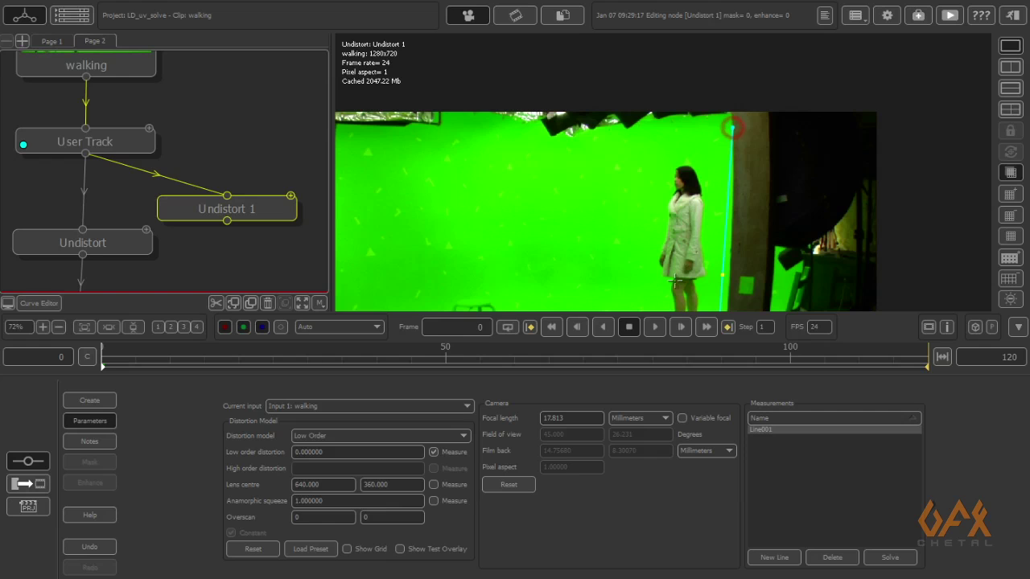
middle_drag(679, 282, 627, 133)
scroll(627, 133, up, 2)
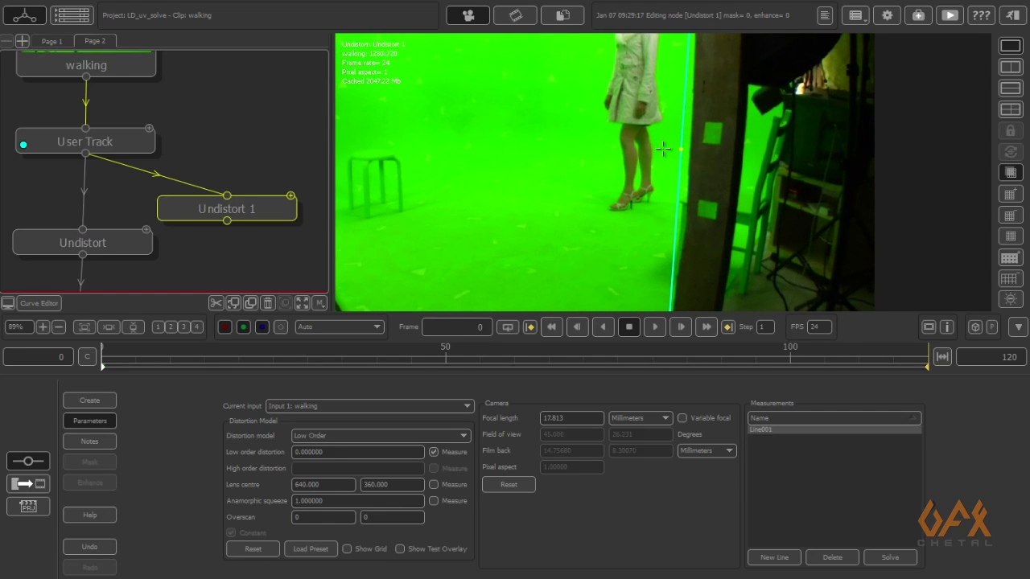
drag(681, 149, 691, 150)
middle_drag(655, 57, 622, 158)
middle_drag(568, 258, 589, 148)
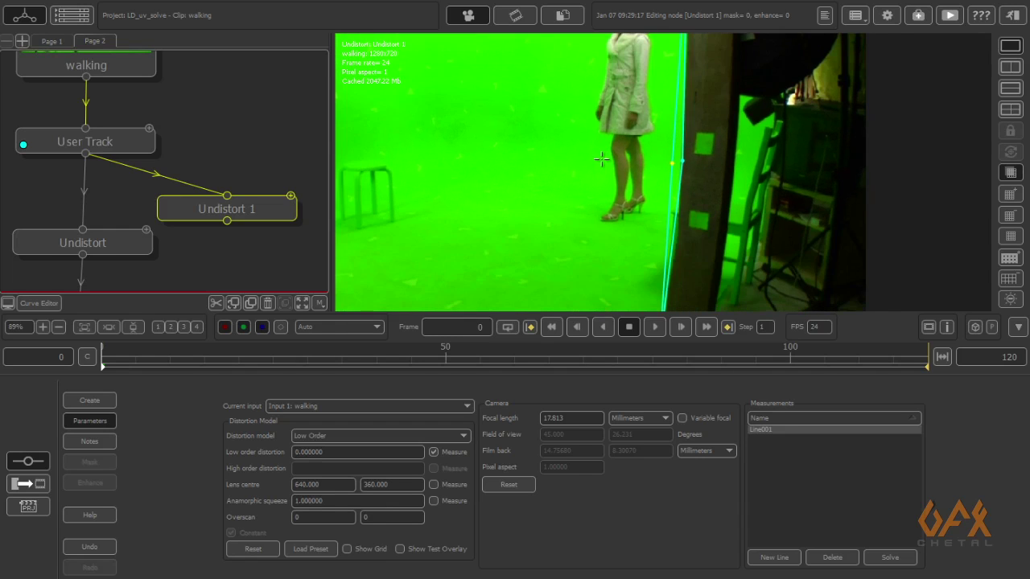
scroll(689, 96, down, 2)
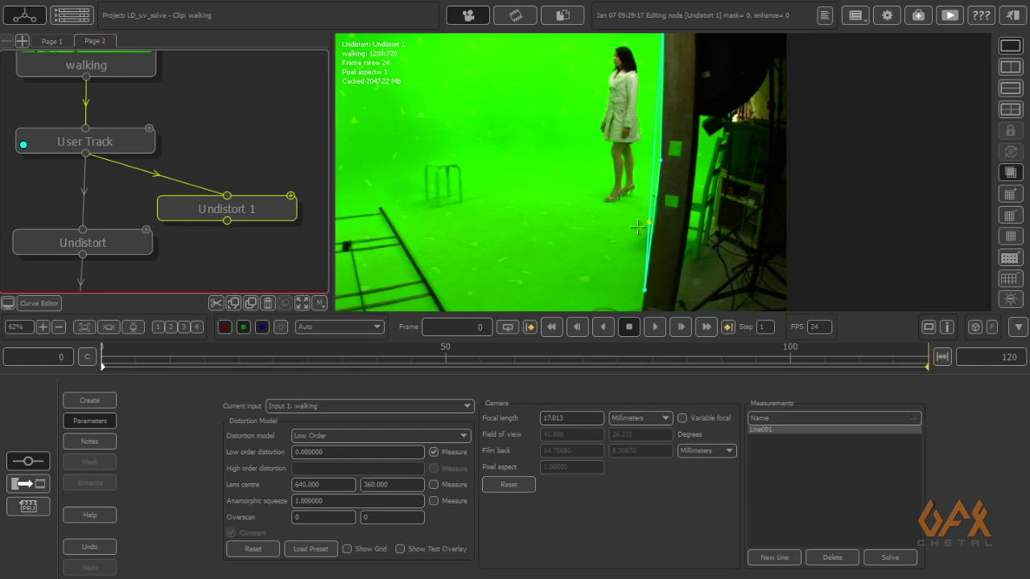
Solve the distortion to 0.602938 with 17.813 mm focal length and preview the undistorted clip.
click(890, 558)
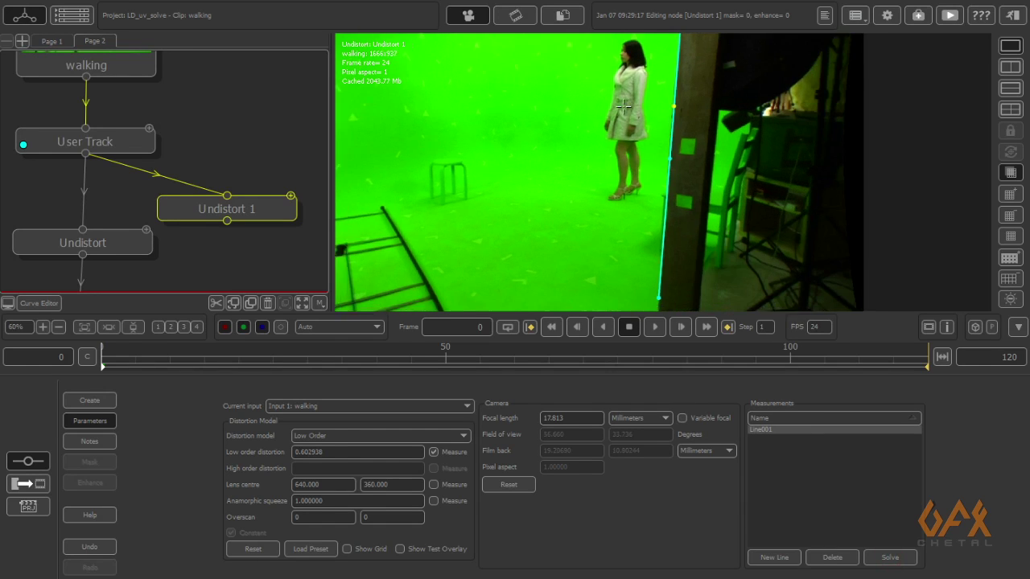
scroll(611, 127, down, 2)
middle_drag(612, 126, 684, 163)
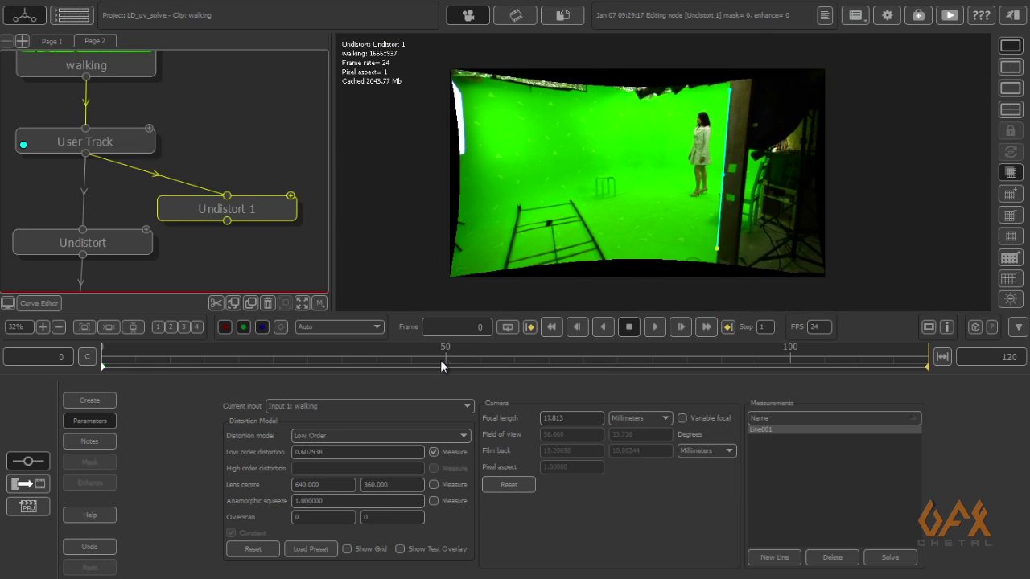
mouse_move(443, 359)
mouse_down()
mouse_move(257, 366)
mouse_move(793, 366)
mouse_move(916, 344)
mouse_move(764, 367)
mouse_move(324, 363)
mouse_move(119, 378)
mouse_move(461, 367)
mouse_up()
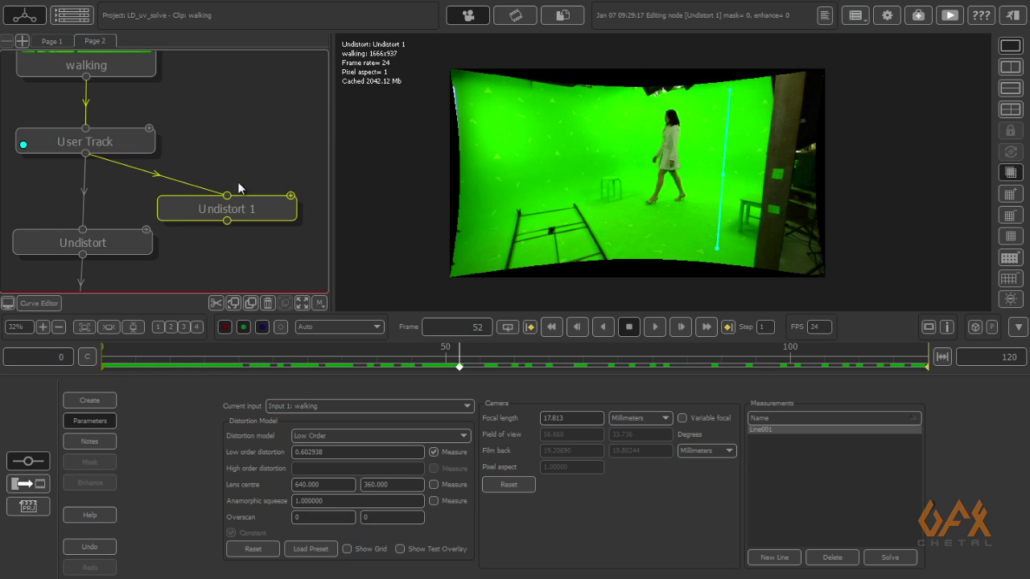
mouse_move(244, 210)
mouse_down()
mouse_move(259, 176)
mouse_move(247, 190)
mouse_move(260, 199)
mouse_up()
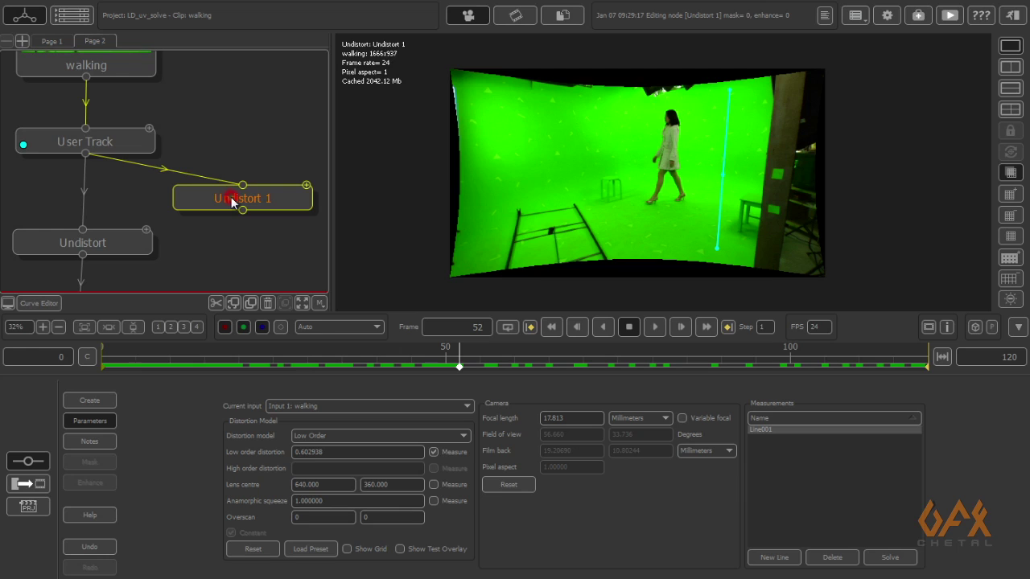
Delete Undistort 1, then select the original Undistort and Camera Solver nodes to view the solve.
click(268, 305)
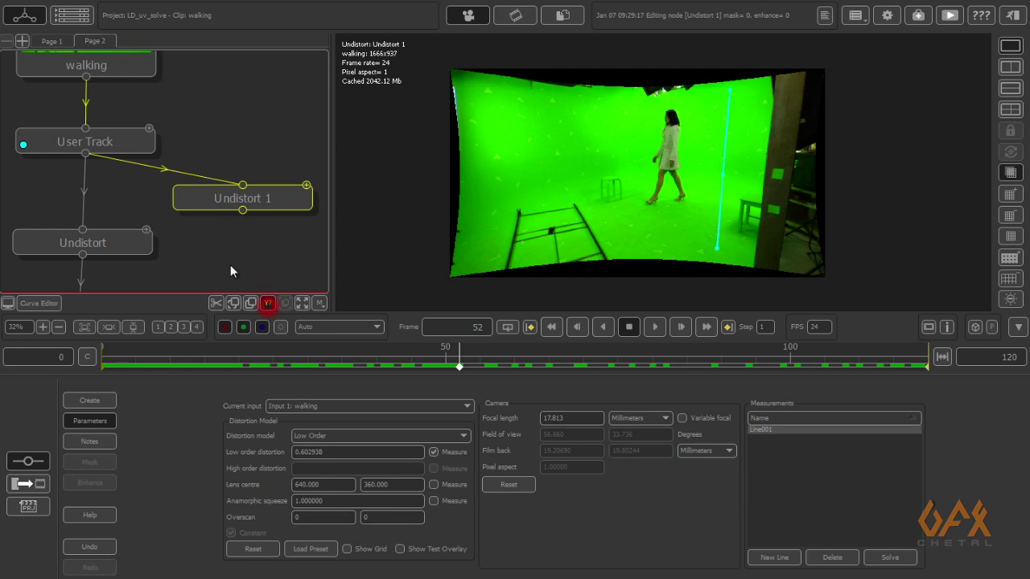
click(268, 305)
middle_drag(208, 226, 261, 145)
click(159, 160)
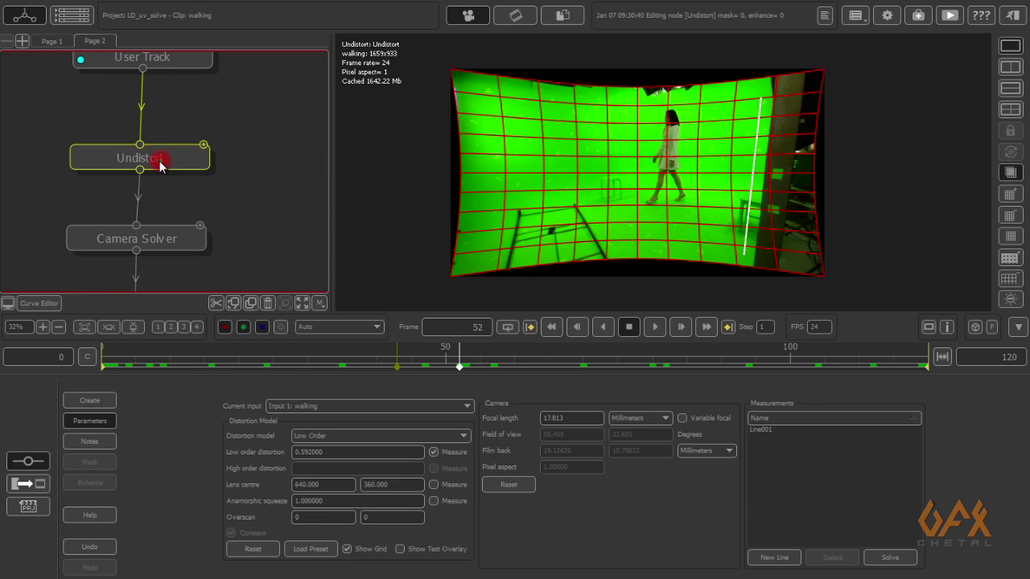
middle_drag(173, 242, 193, 193)
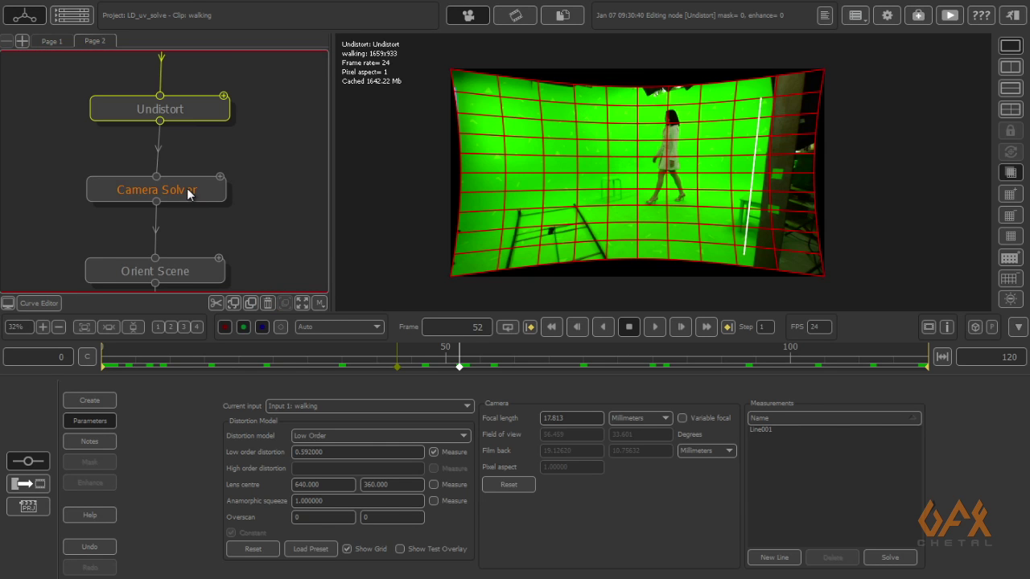
click(187, 190)
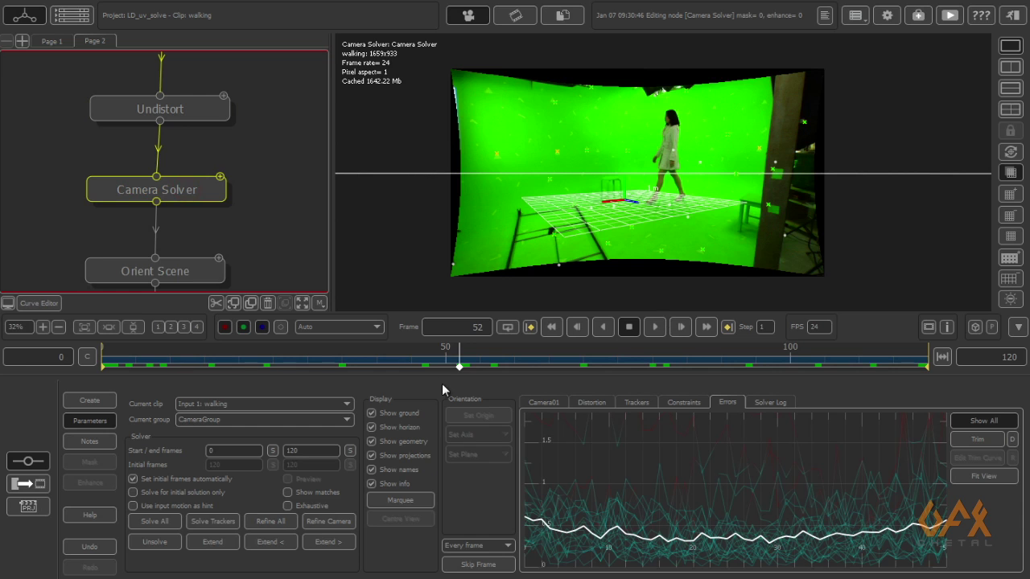
drag(459, 366, 389, 355)
In Orient Scene, select floor trackers including Tracker0024 and use the Y-Z plane.
middle_drag(272, 244, 279, 218)
click(193, 238)
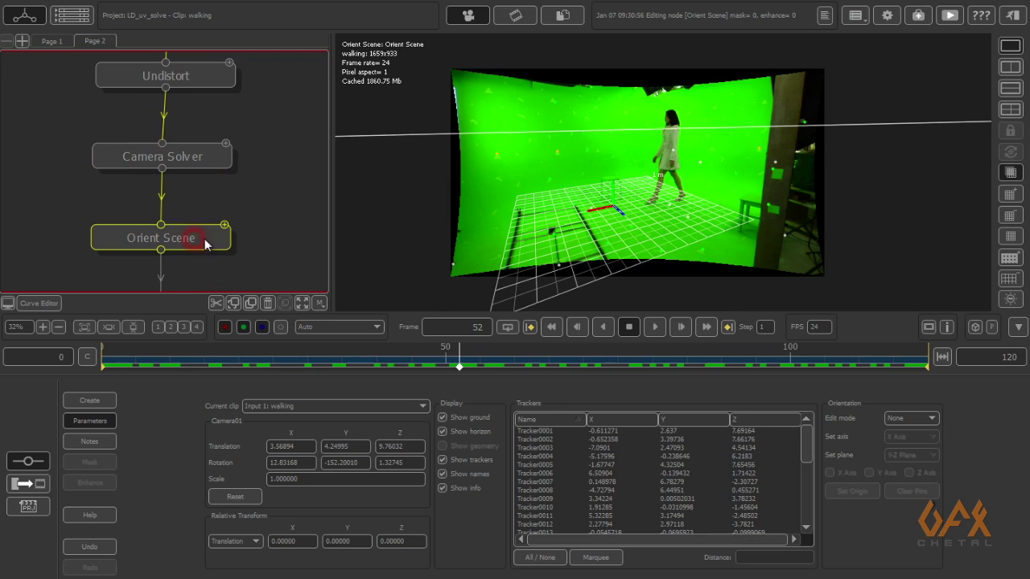
scroll(568, 237, up, 4)
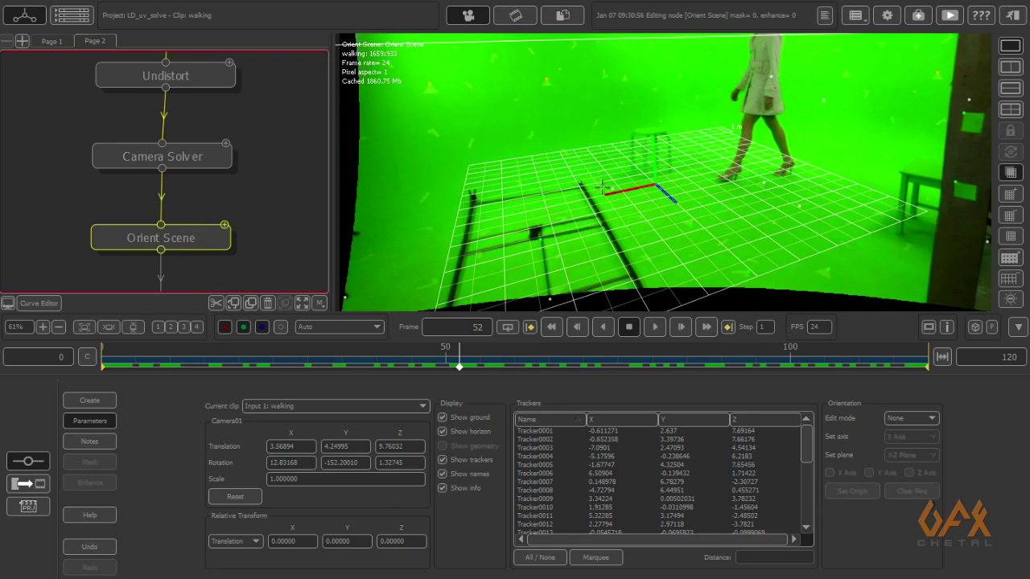
click(642, 256)
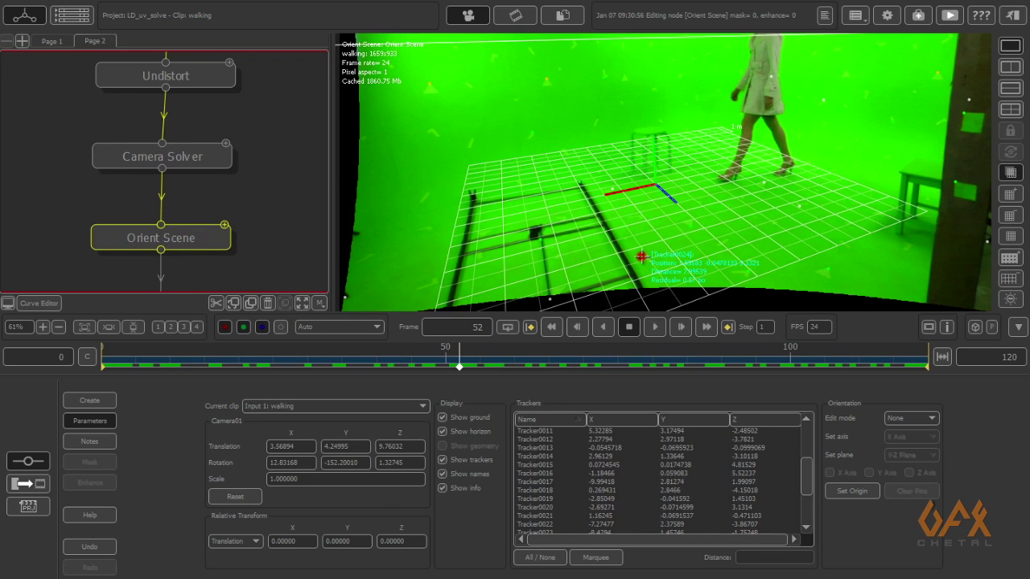
shift+click(802, 207)
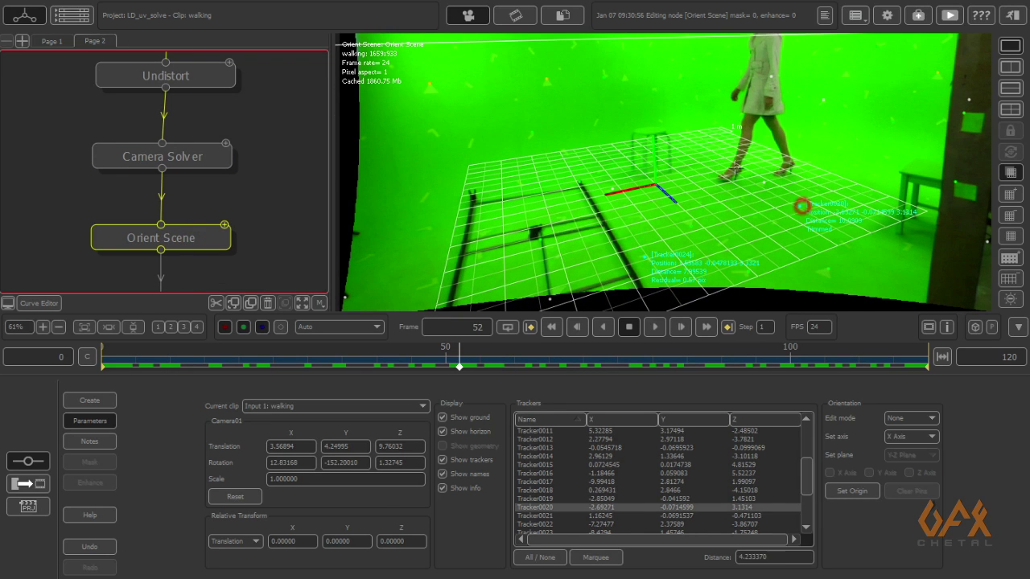
shift+click(612, 187)
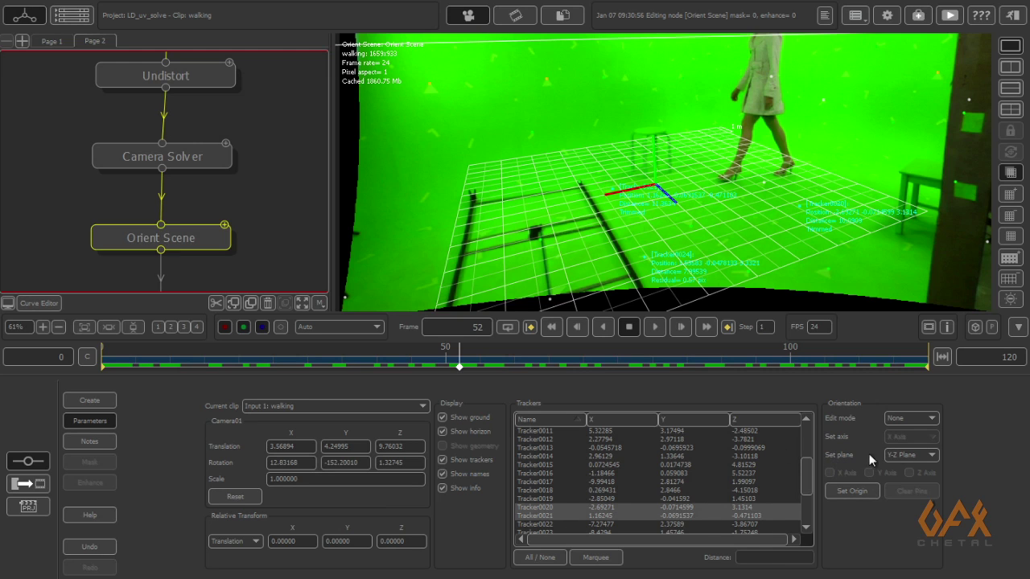
click(897, 457)
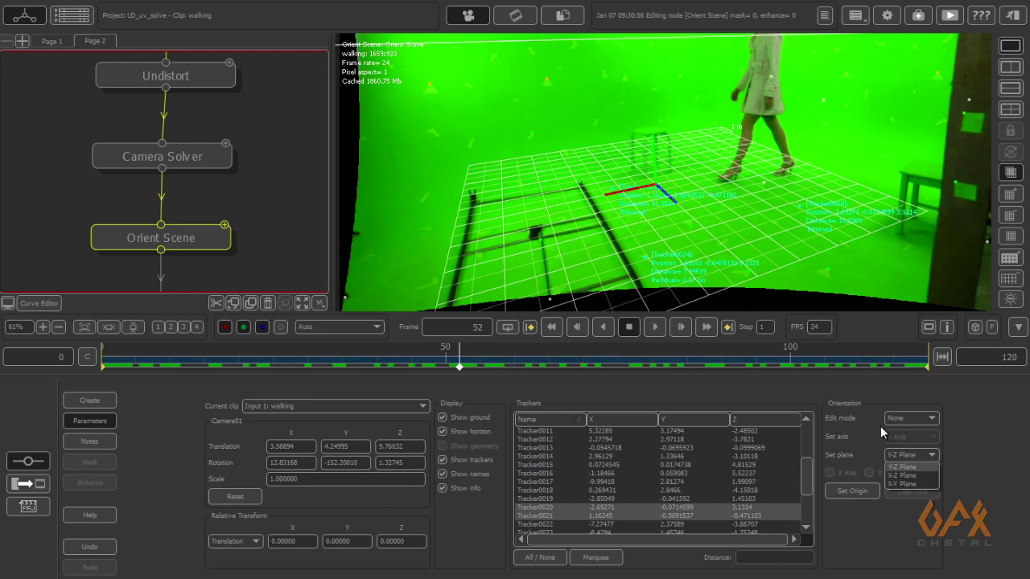
click(881, 432)
Set the scene origin at Tracker0013 on the studio floor.
click(674, 222)
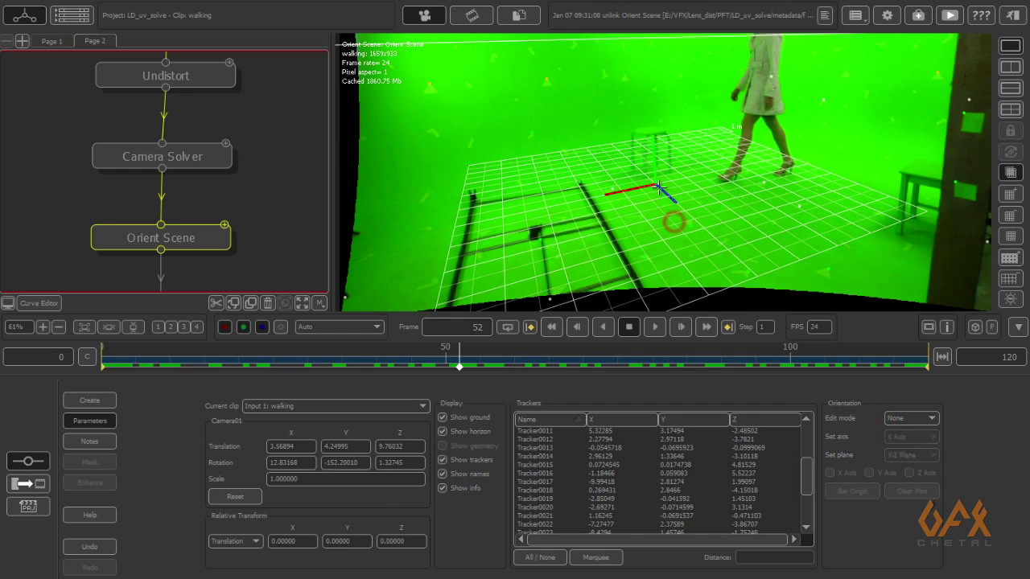
click(658, 187)
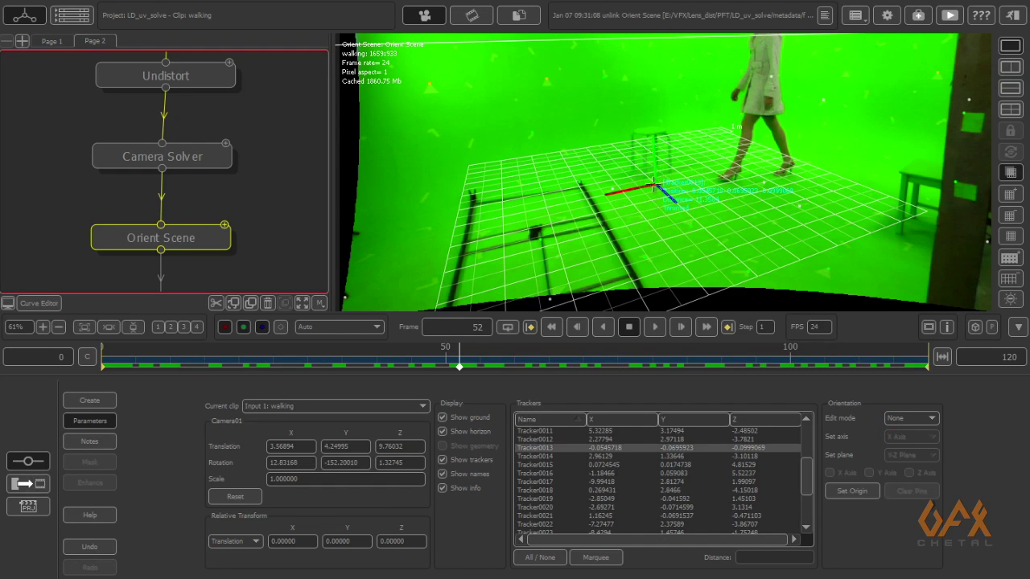
scroll(658, 183, up, 4)
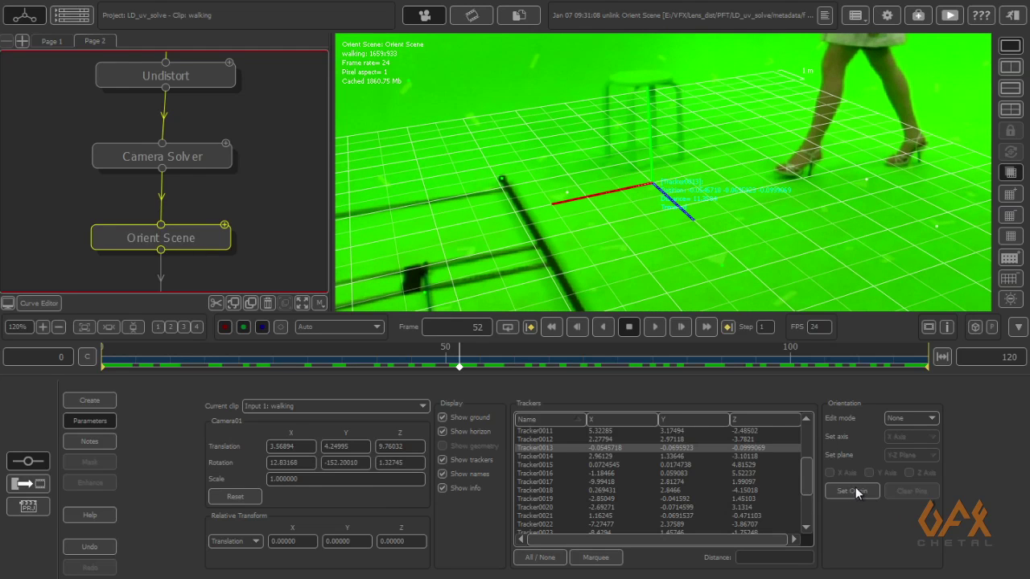
scroll(286, 190, down, 3)
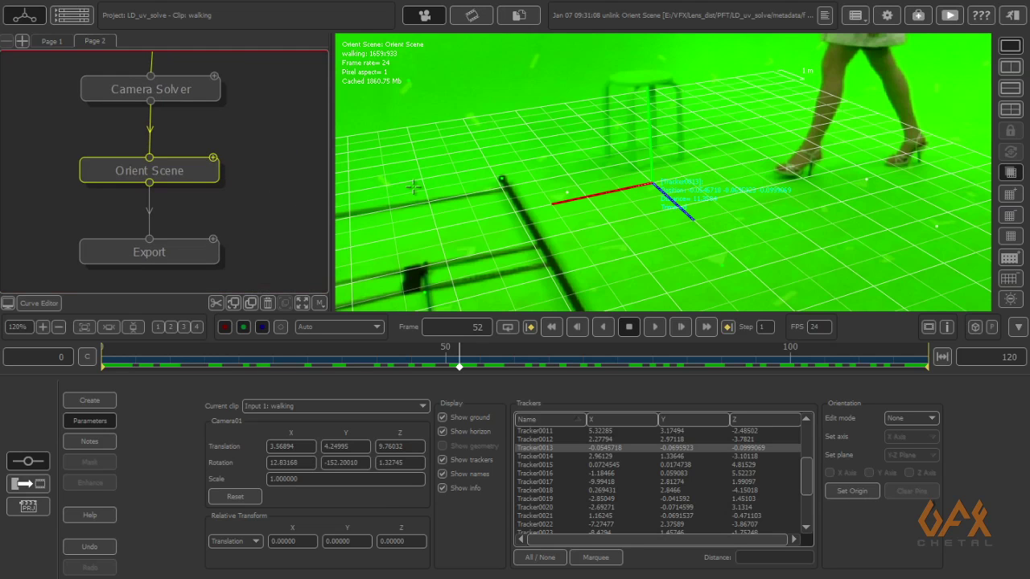
scroll(688, 209, down, 5)
scroll(688, 206, up, 1)
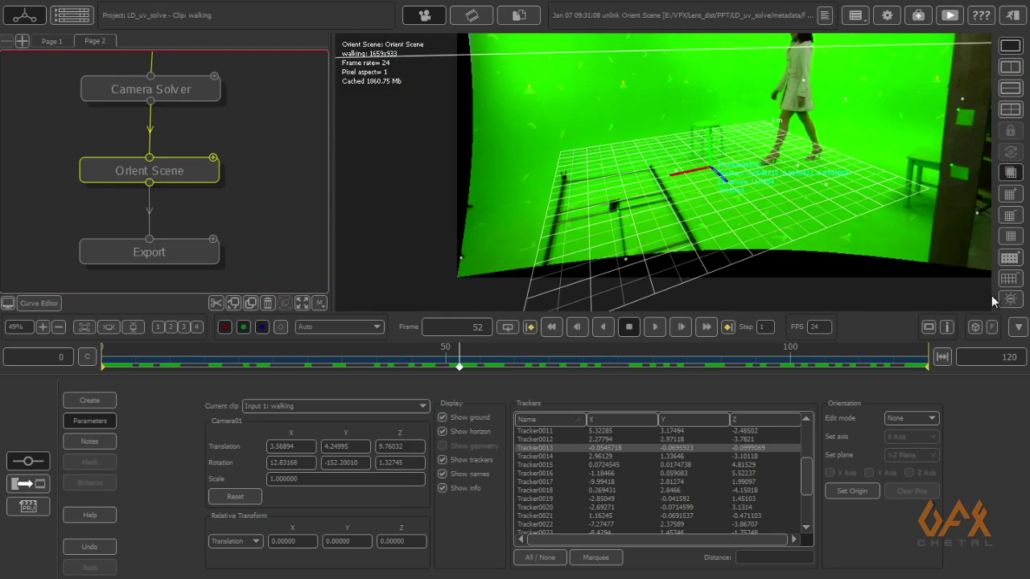
Dim the plate and play through the shot to confirm the ground grid stays on the floor.
click(1010, 298)
drag(439, 367, 810, 367)
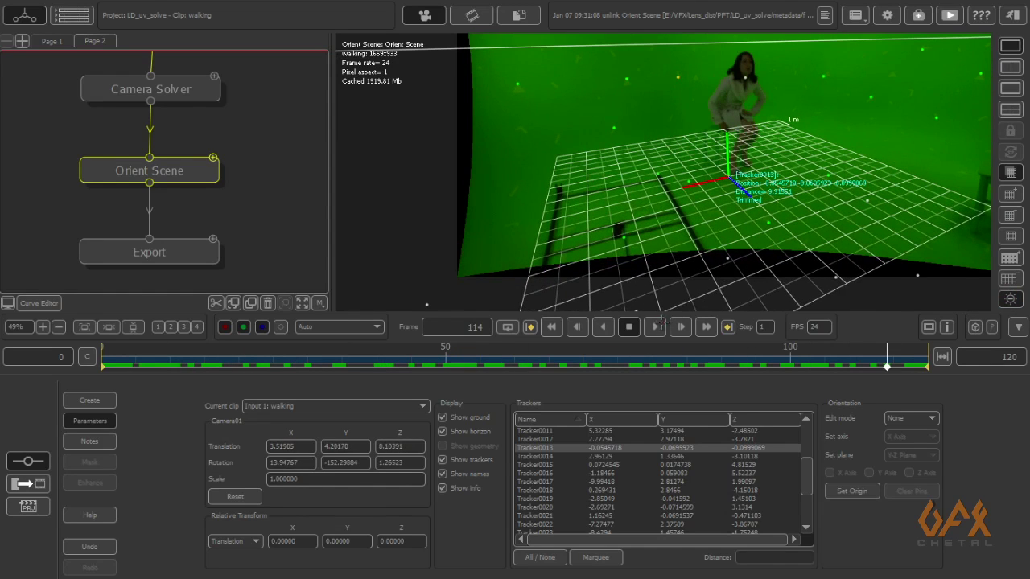
click(655, 327)
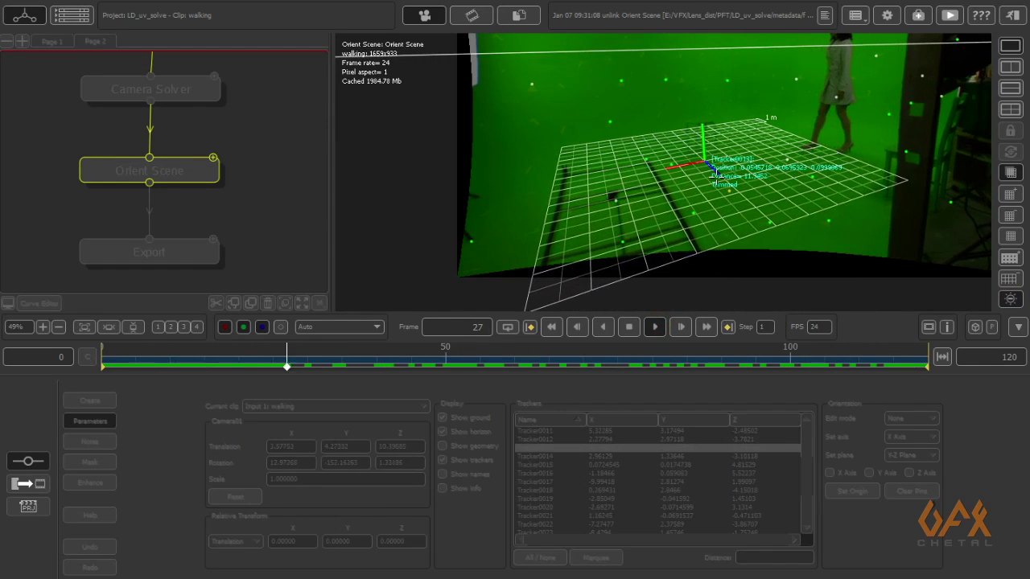
scroll(586, 214, down, 3)
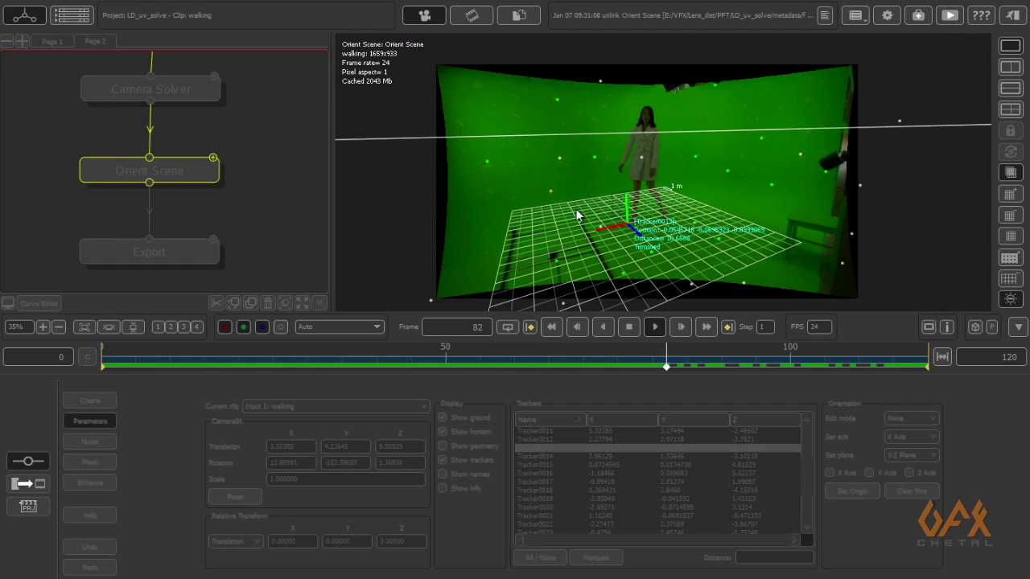
Stop playback and show the Export node's Maya 2011 Ascii camera export settings.
click(631, 328)
click(145, 254)
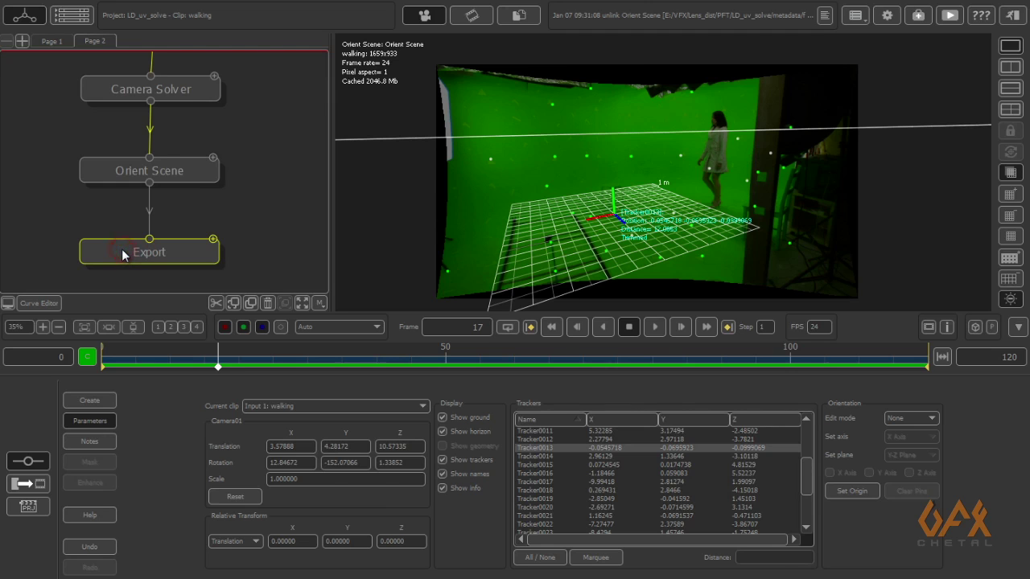
double_click(122, 249)
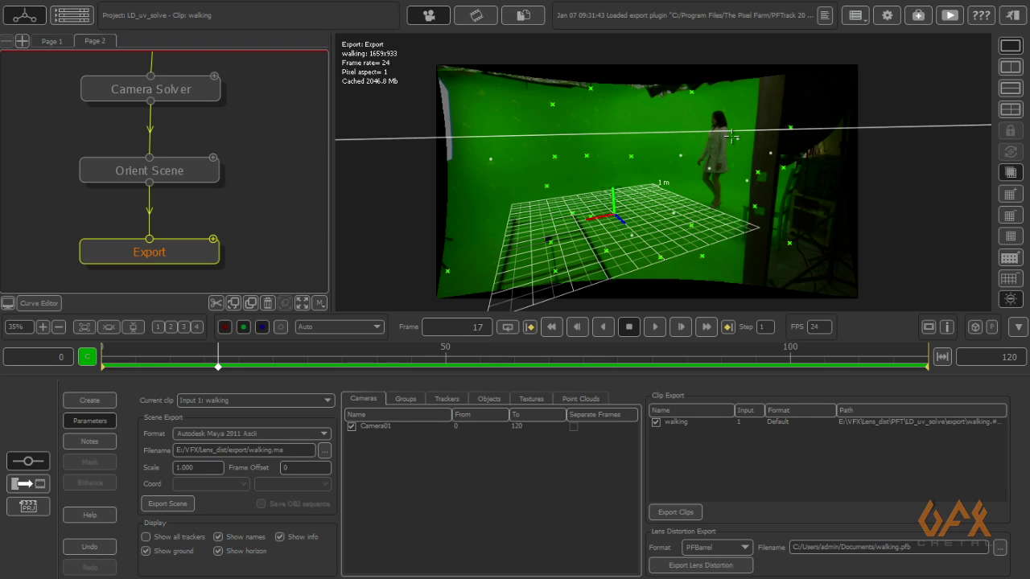
click(1009, 298)
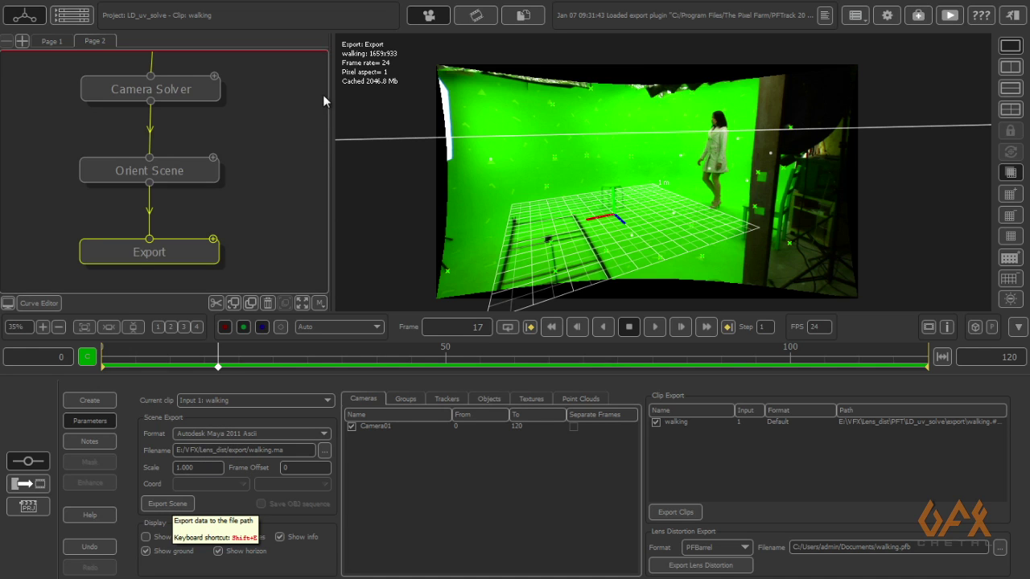
scroll(277, 109, down, 3)
middle_drag(271, 125, 201, 198)
scroll(211, 166, down, 2)
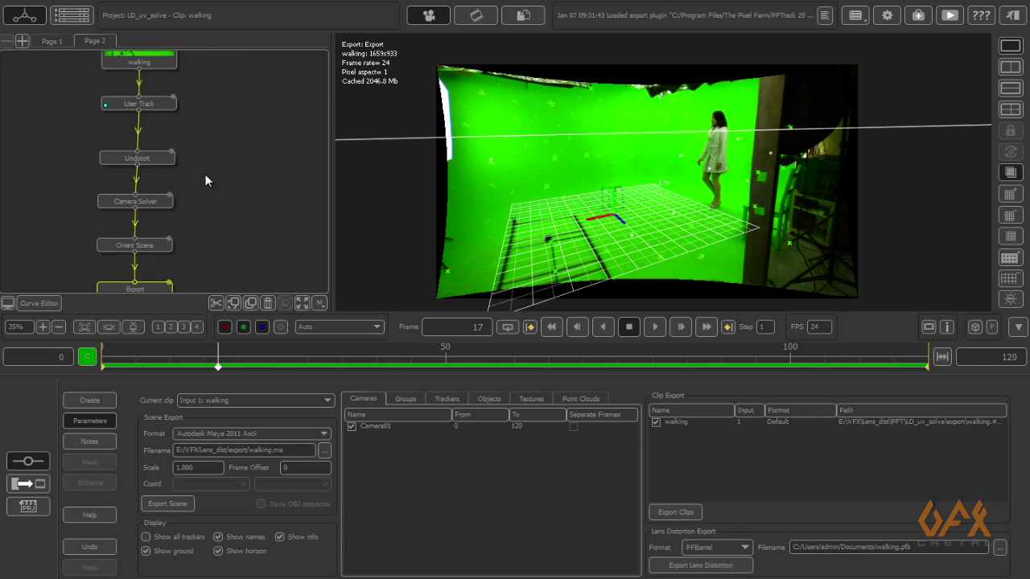
scroll(205, 180, down, 1)
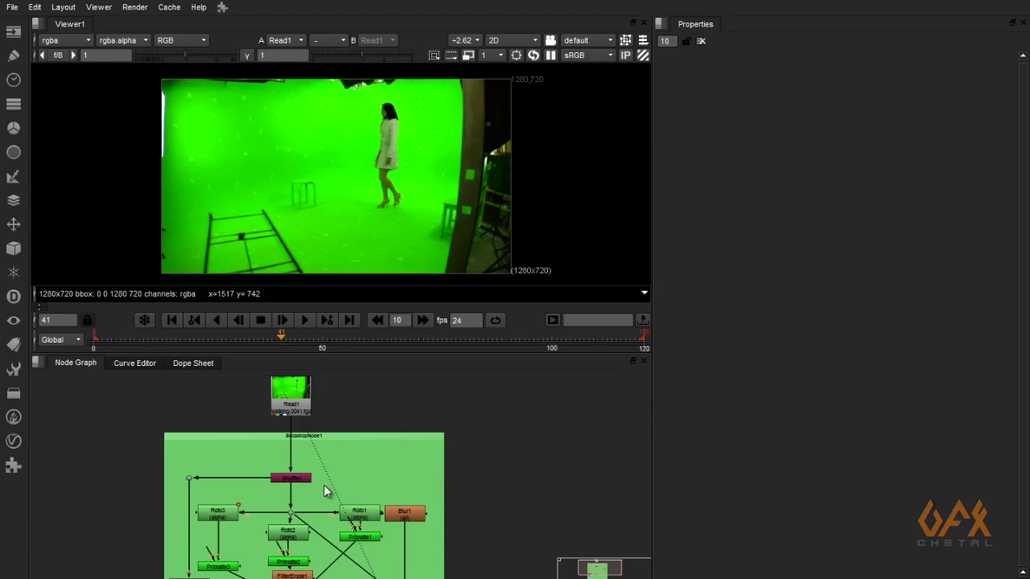
Zoom and pan Nuke's node graph to move the keying backdrop aside, leaving empty space.
scroll(458, 424, down, 5)
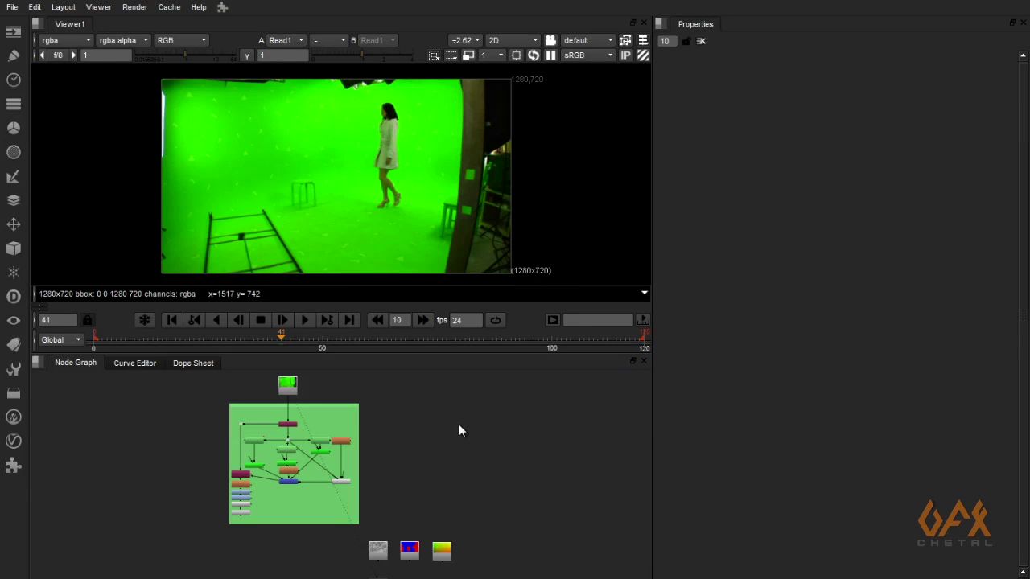
scroll(438, 425, up, 4)
scroll(465, 456, up, 3)
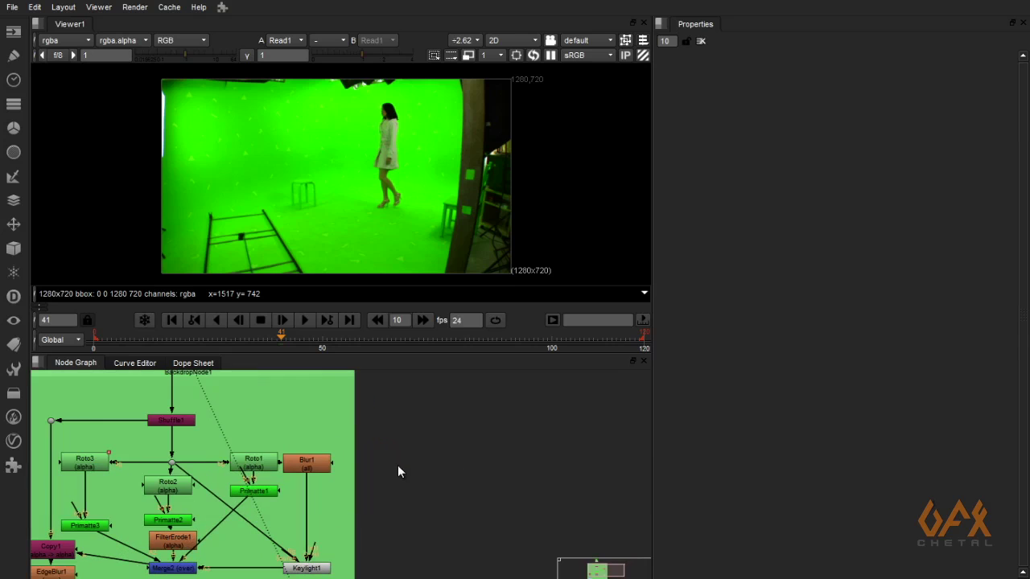
scroll(391, 424, down, 3)
middle_drag(390, 424, 248, 455)
middle_drag(389, 458, 386, 458)
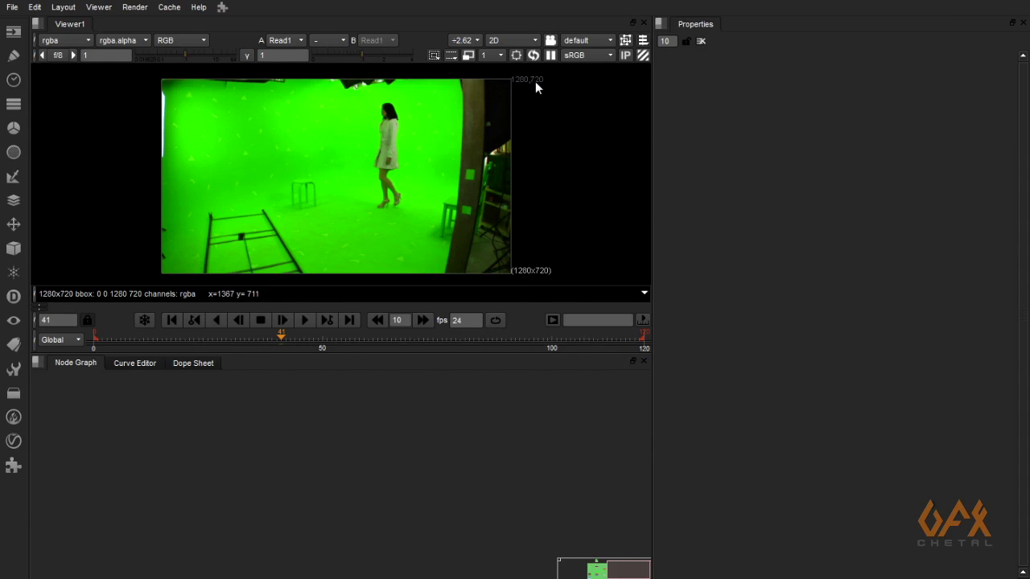
click(13, 58)
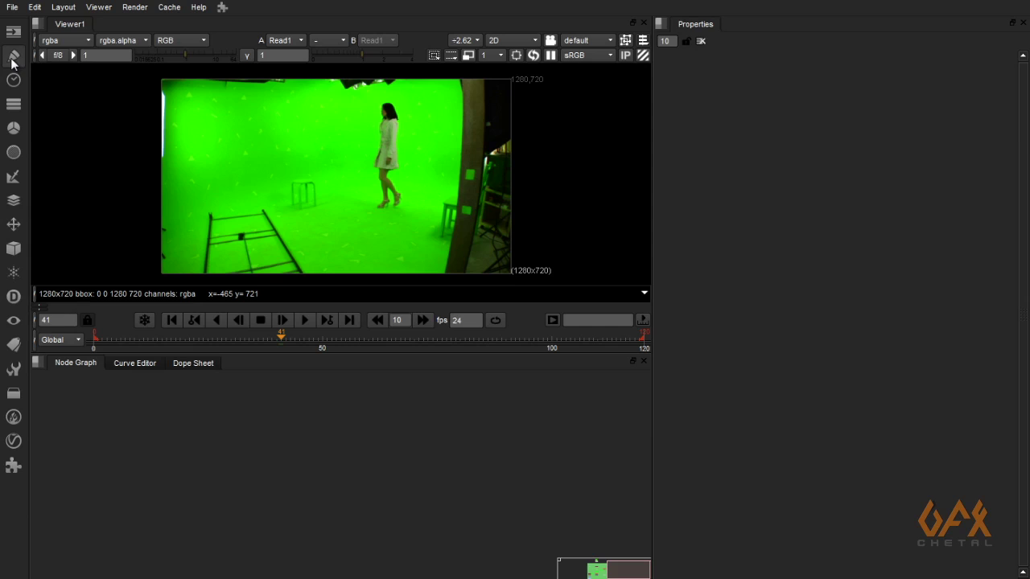
Add a Ramp1 node from the Draw menu and show it in the viewer.
click(13, 59)
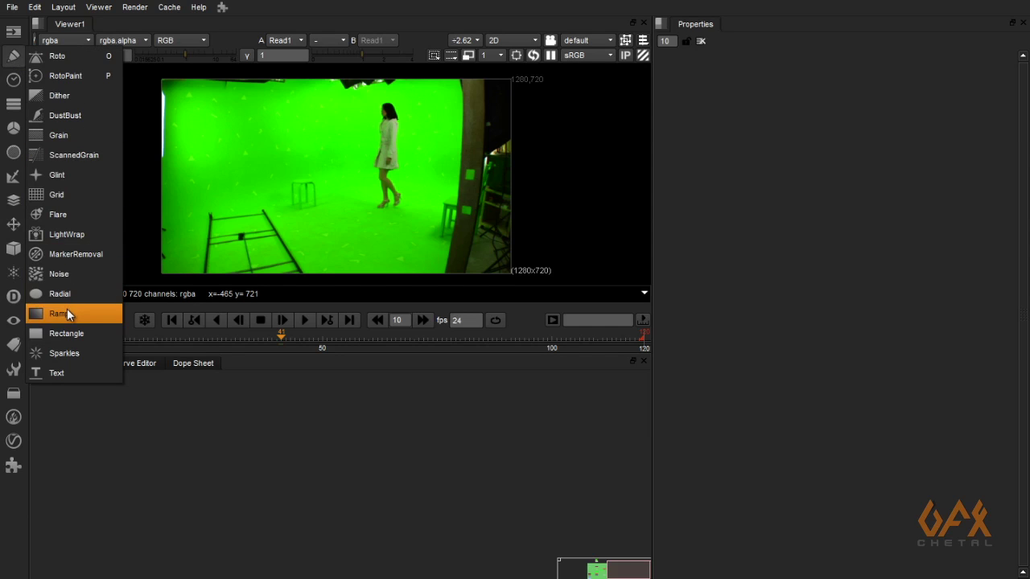
click(68, 309)
drag(398, 427, 318, 427)
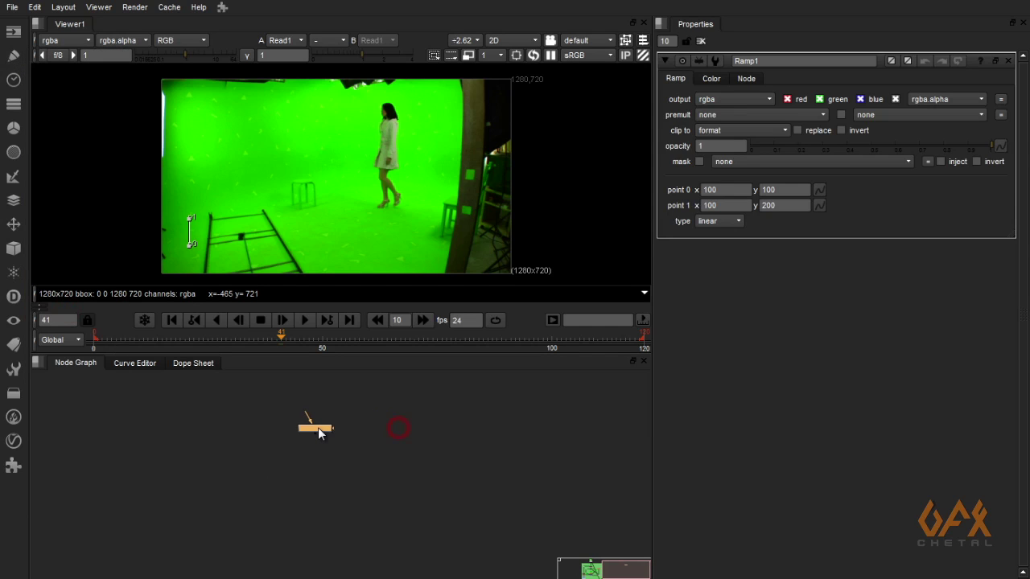
click(318, 428)
key(1)
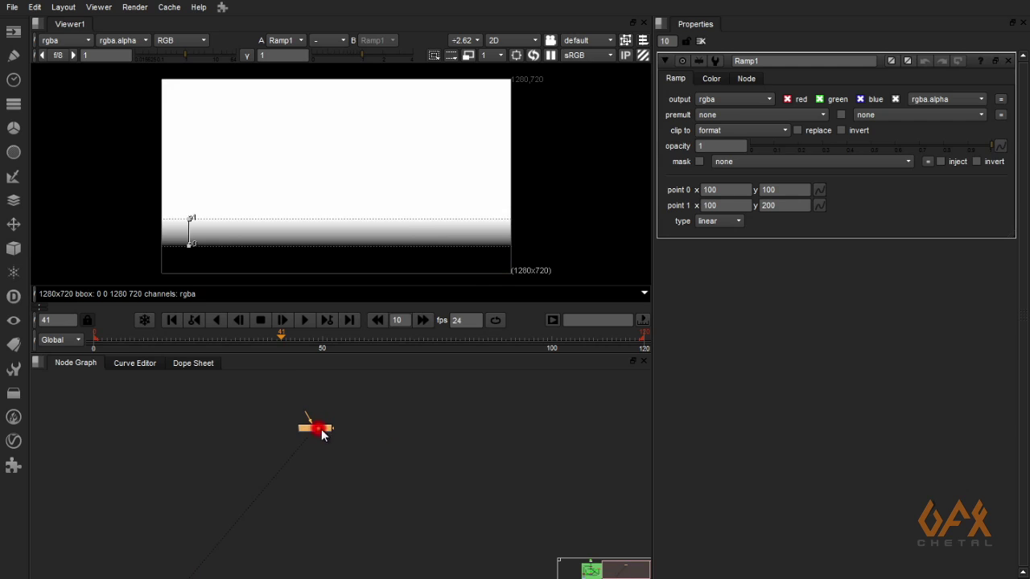
click(338, 439)
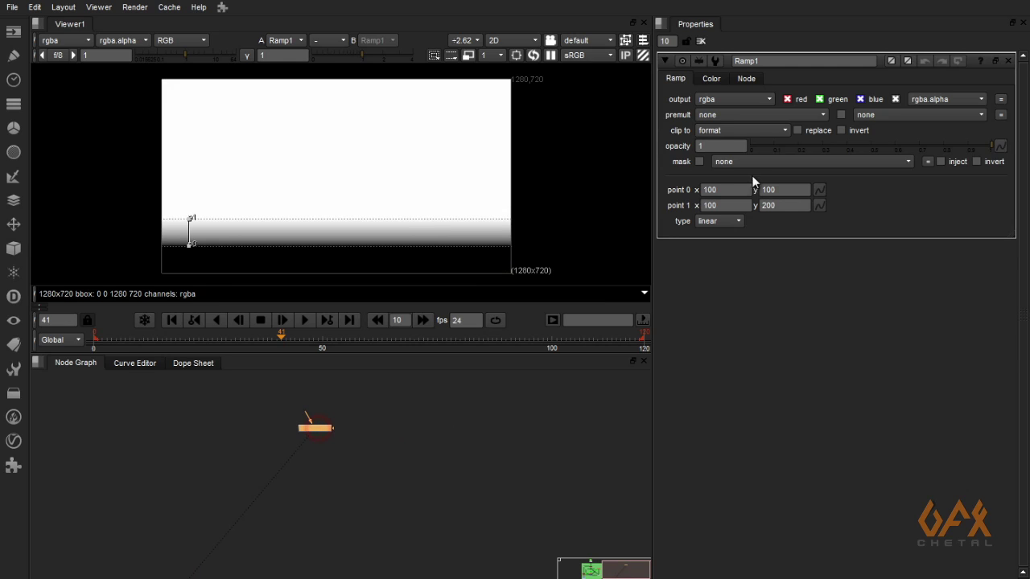
Set the ramp colour to red: r 1, g 0, b 0.
click(712, 78)
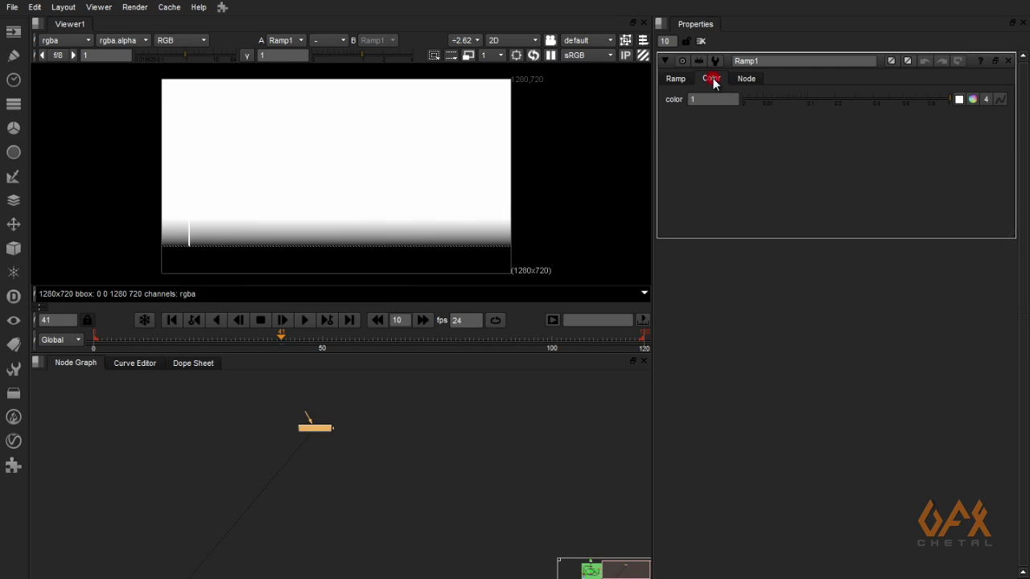
click(985, 99)
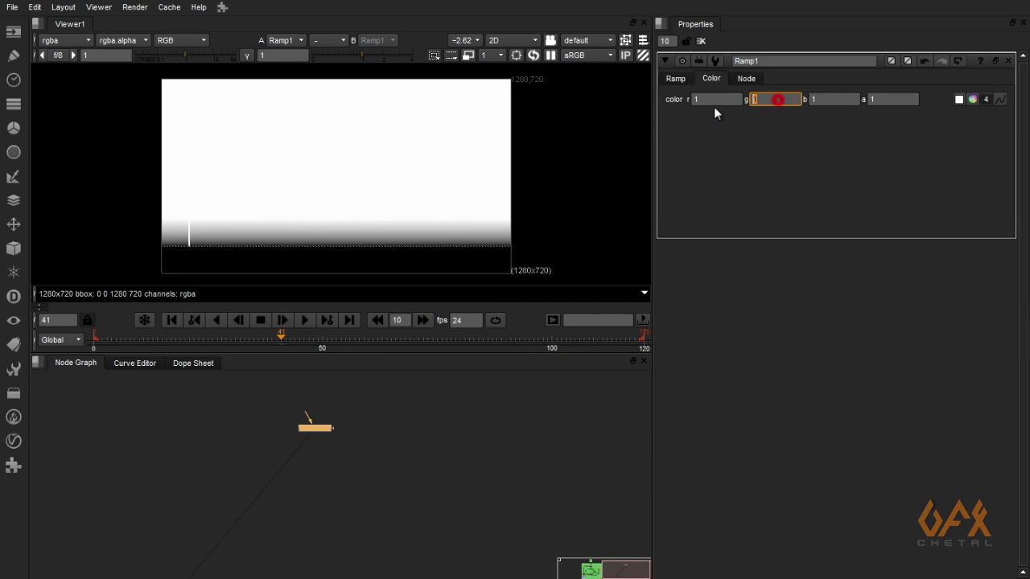
text(0)
click(813, 100)
text(0)
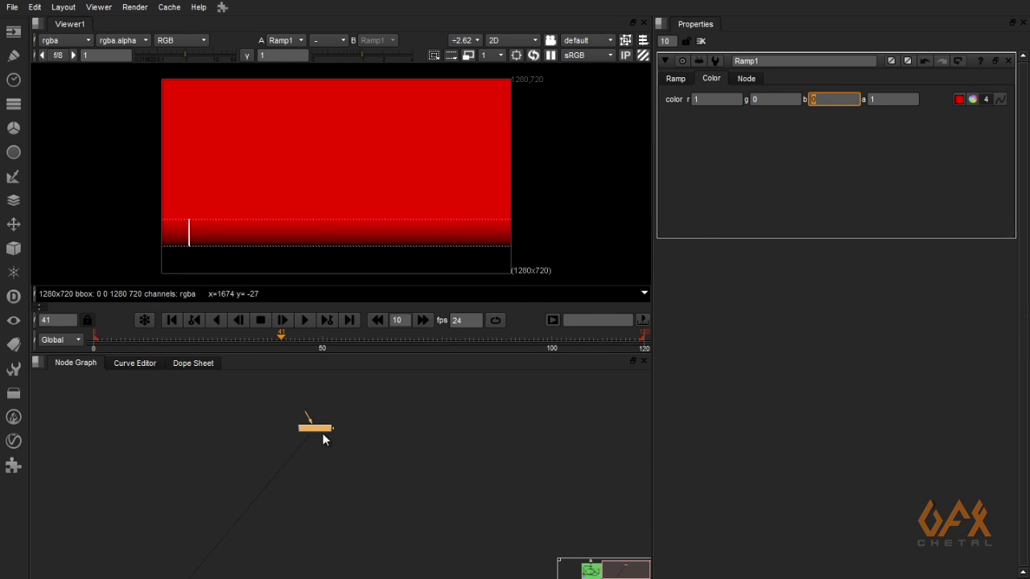
click(674, 79)
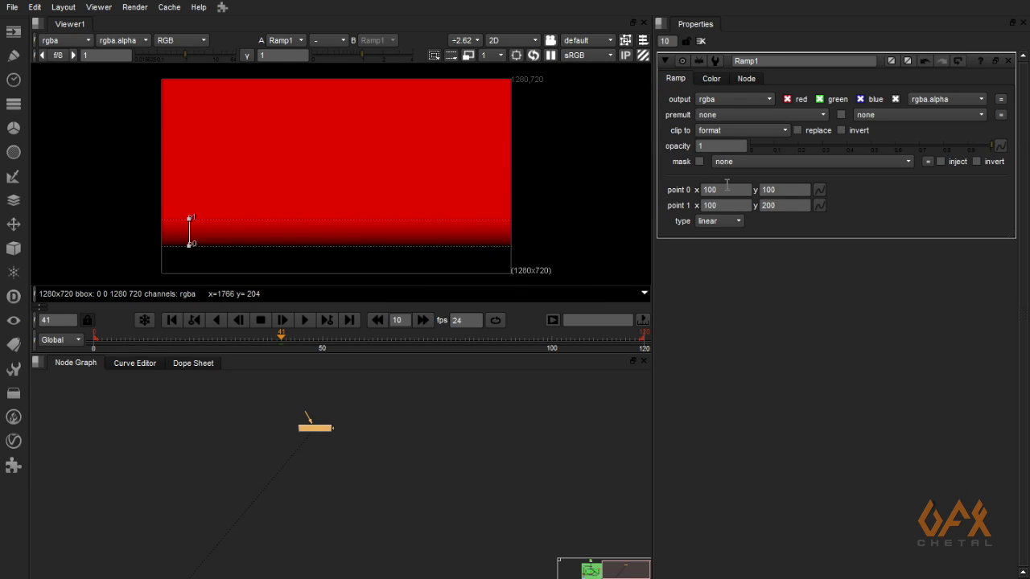
Set point 0 to (0, 0) and point 1 to (1280, 0) for a full-width gradient.
click(727, 189)
text(0)
key(Return)
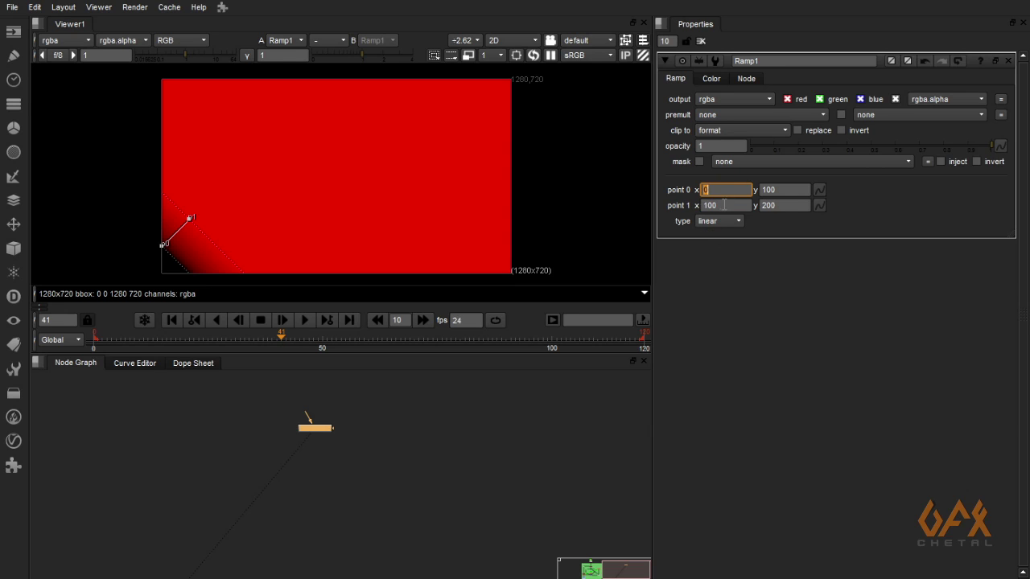
click(723, 204)
text(1280)
key(Return)
click(781, 189)
text(0)
key(Return)
click(774, 205)
text(0)
key(Return)
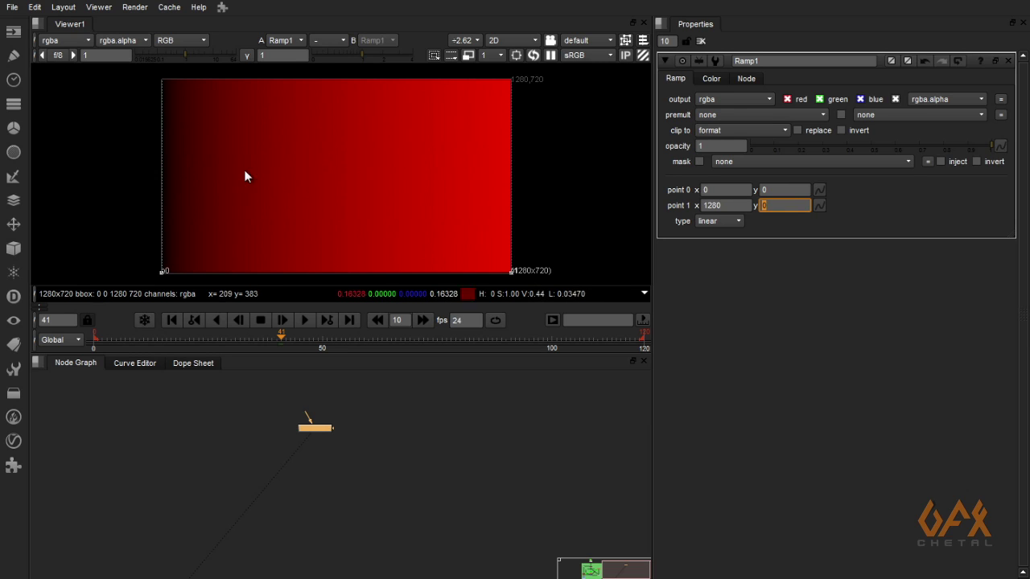
click(350, 435)
scroll(326, 426, up, 3)
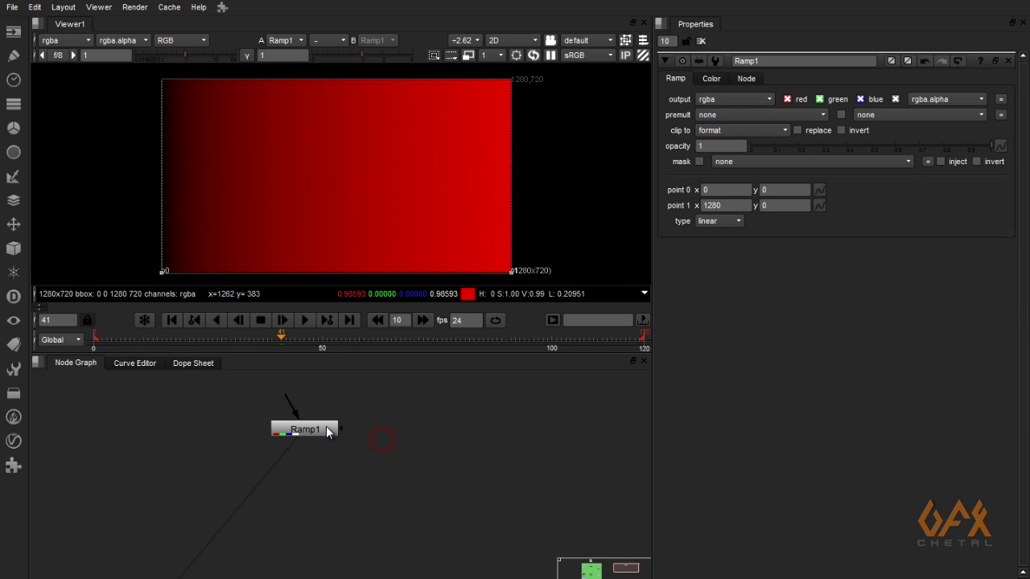
click(316, 433)
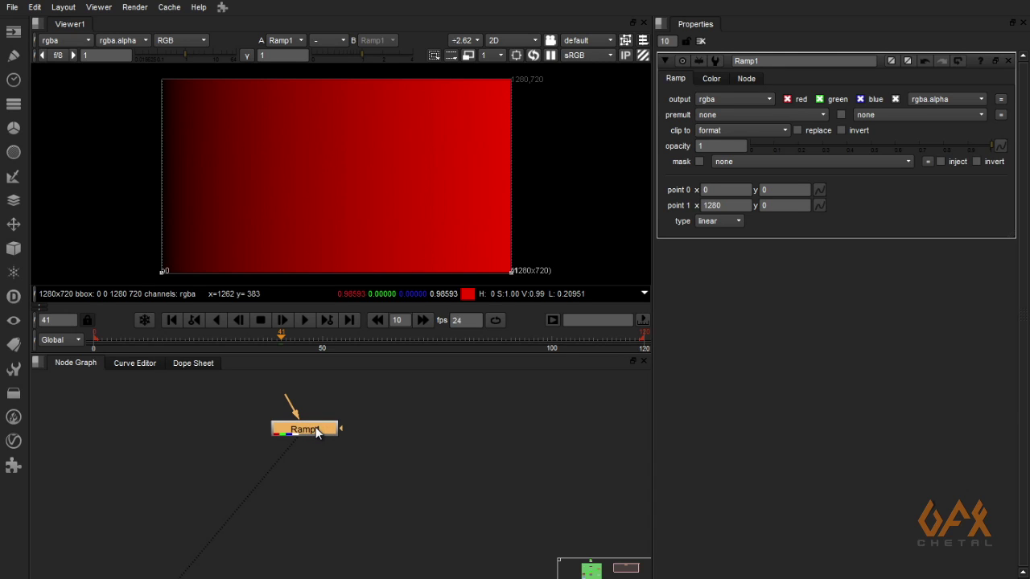
Duplicate Ramp1 as Ramp2 beside it and limit the Properties bin to 1 panel.
key(ctrl+c)
key(ctrl+v)
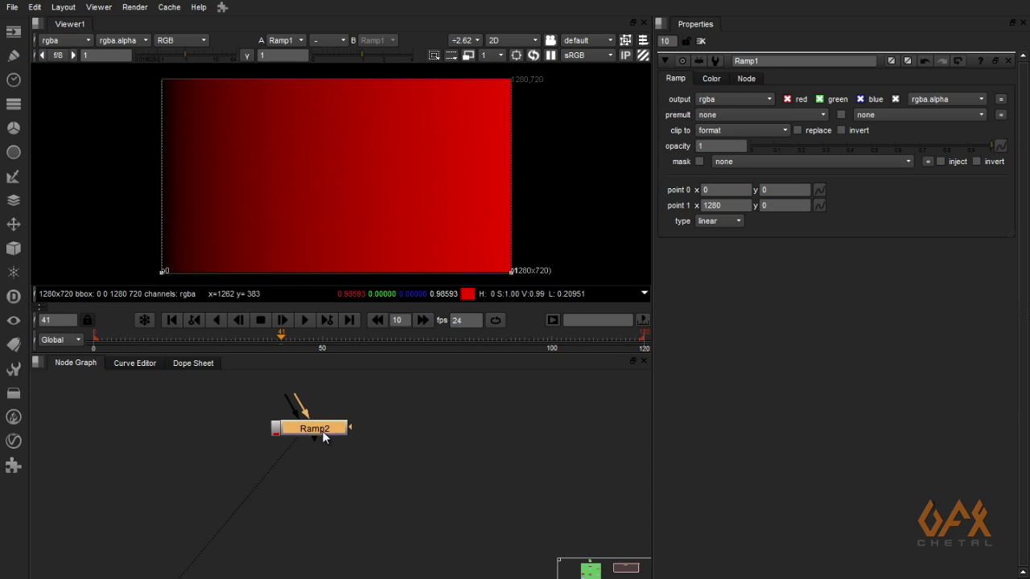
drag(325, 435, 435, 427)
double_click(434, 427)
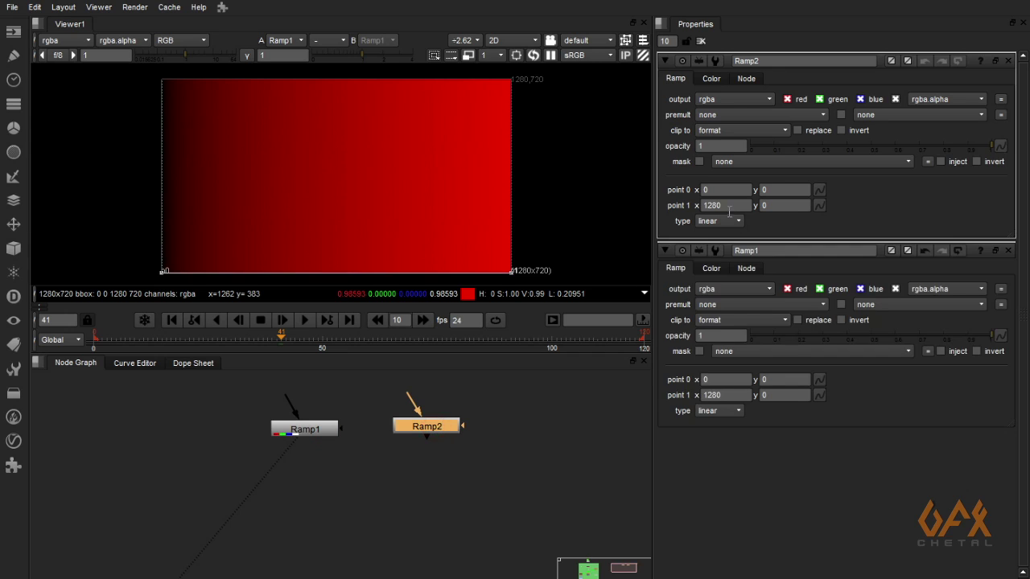
key(1)
click(440, 439)
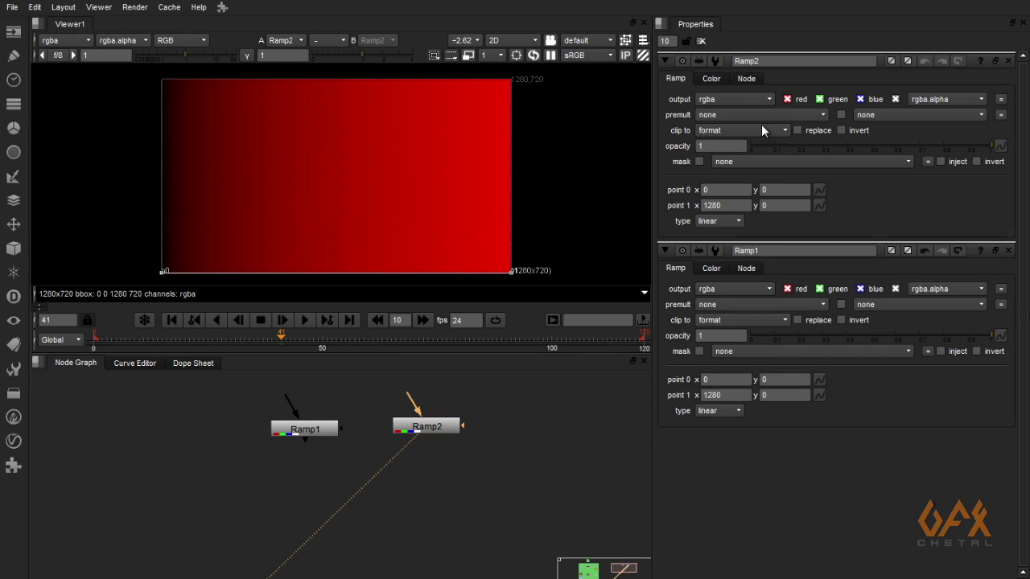
double_click(665, 41)
text(1)
key(Return)
Set Ramp2's colour to green (0, 1, 0).
click(435, 426)
click(711, 79)
double_click(710, 99)
text(0)
key(Tab)
text(1)
click(417, 425)
Move Ramp2's point 1 to (0, 720) for a vertical gradient.
click(675, 78)
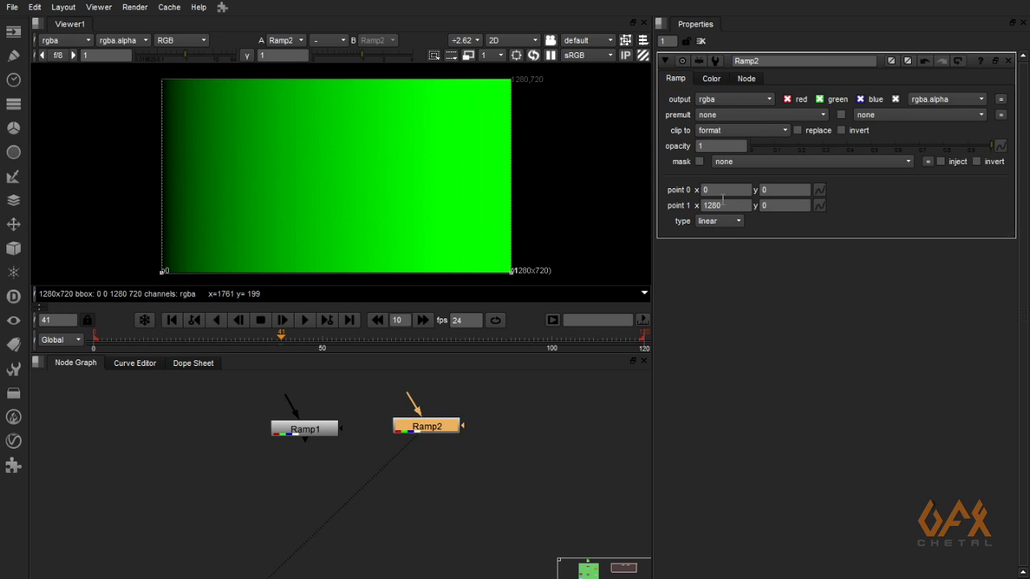
double_click(723, 205)
text(0)
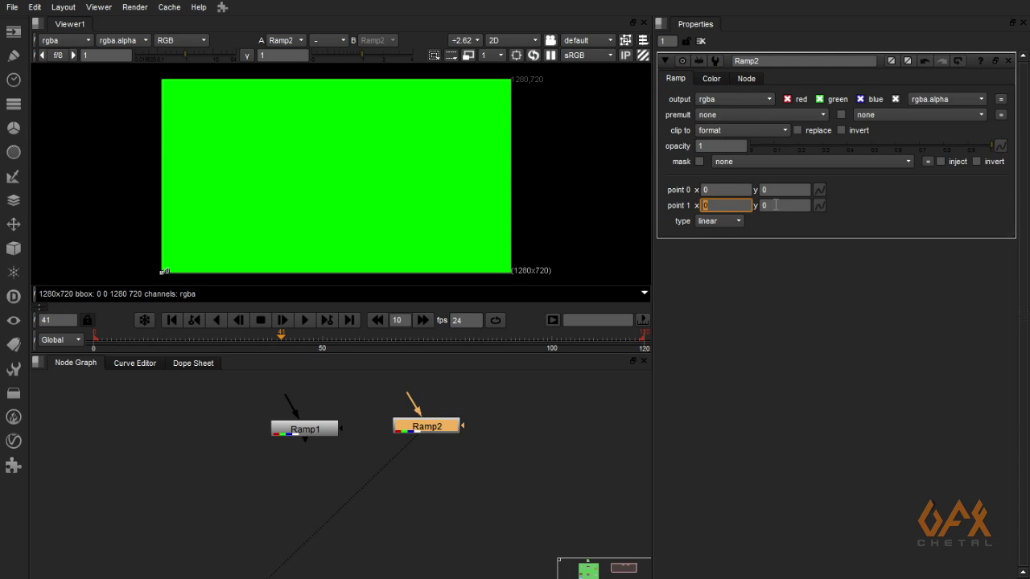
double_click(776, 205)
text(72)
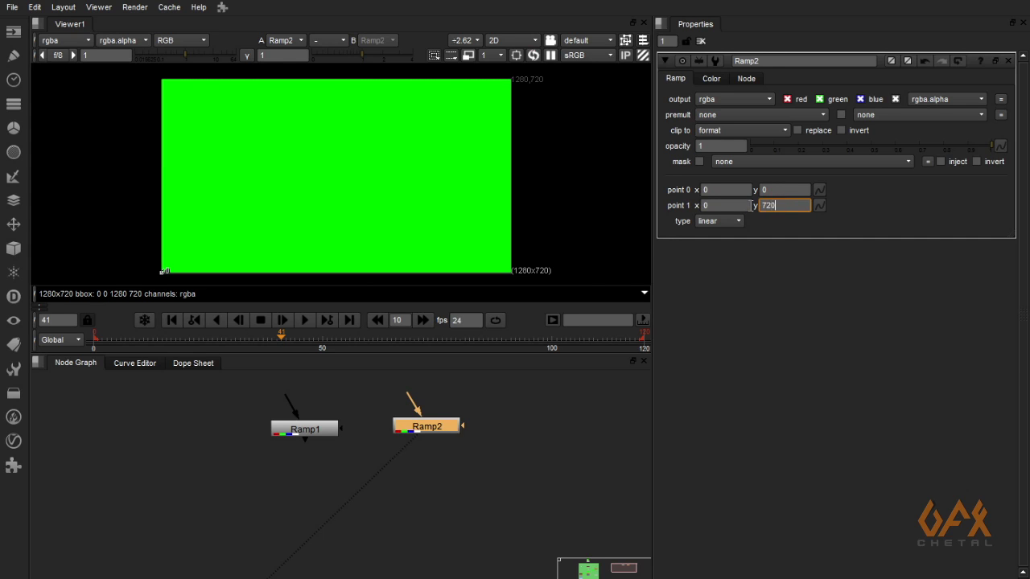
text(0)
key(Return)
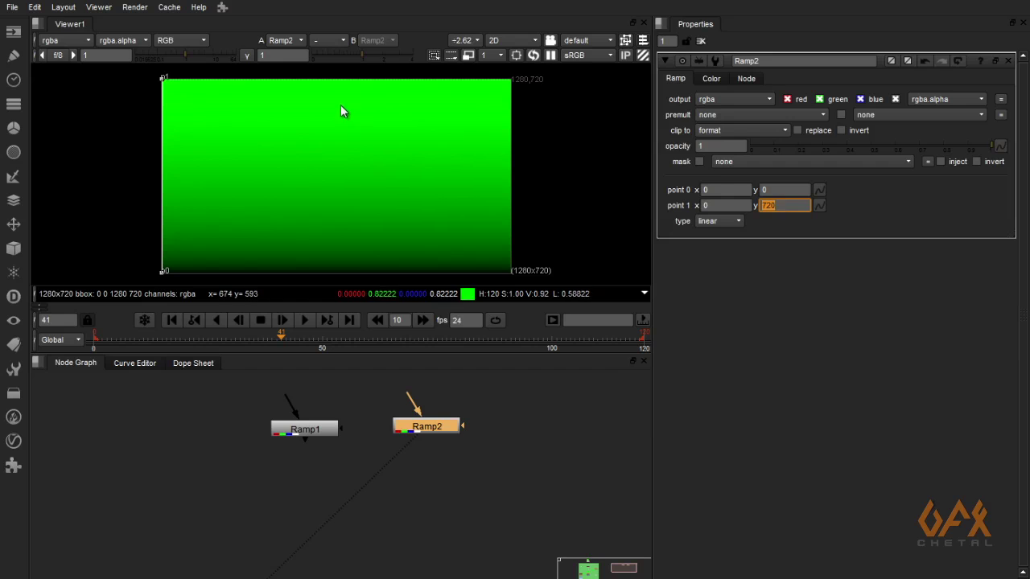
View Ramp1 and Ramp2 in turn to compare the red and green gradients.
click(301, 430)
key(1)
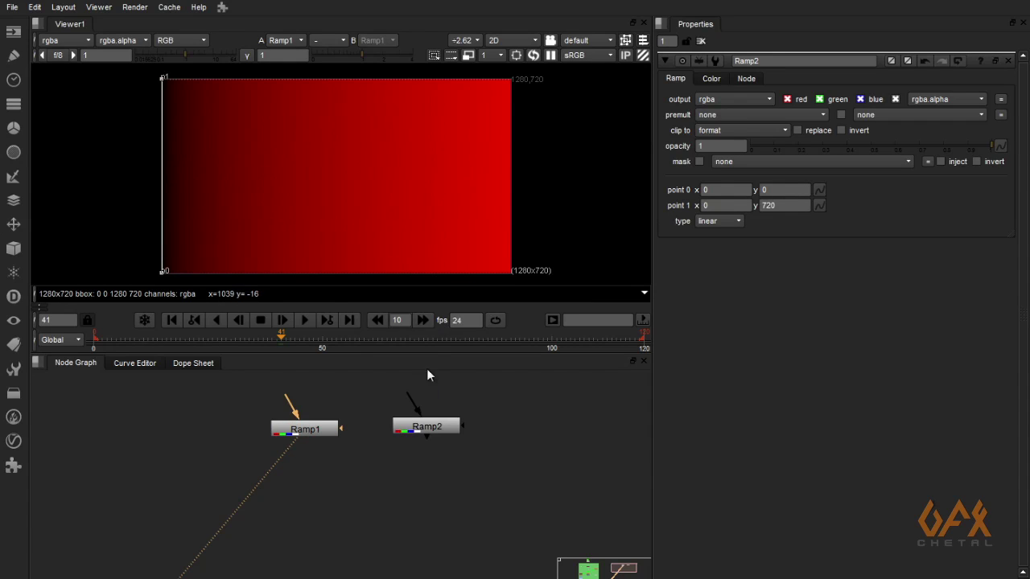
click(422, 430)
key(1)
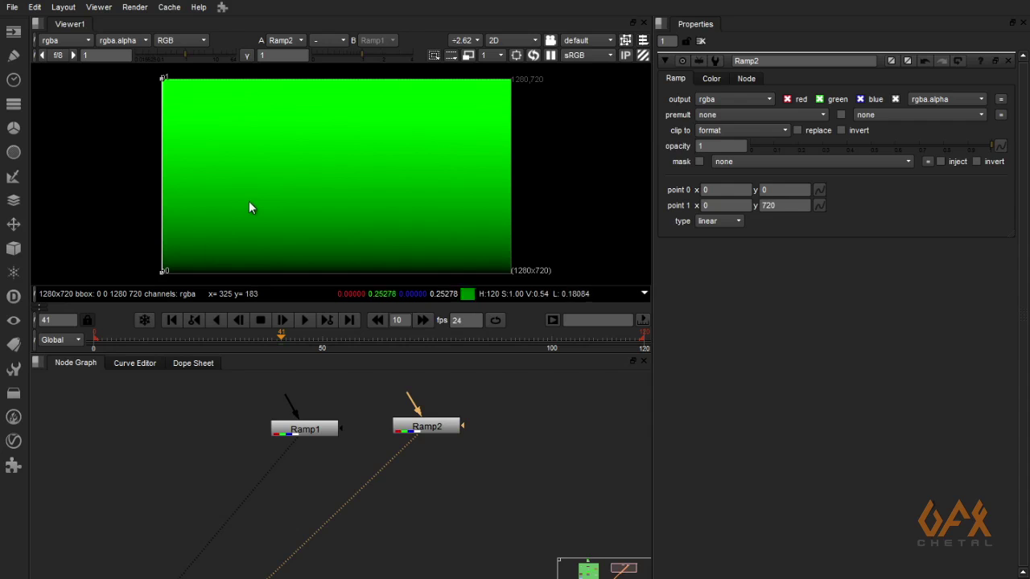
click(342, 472)
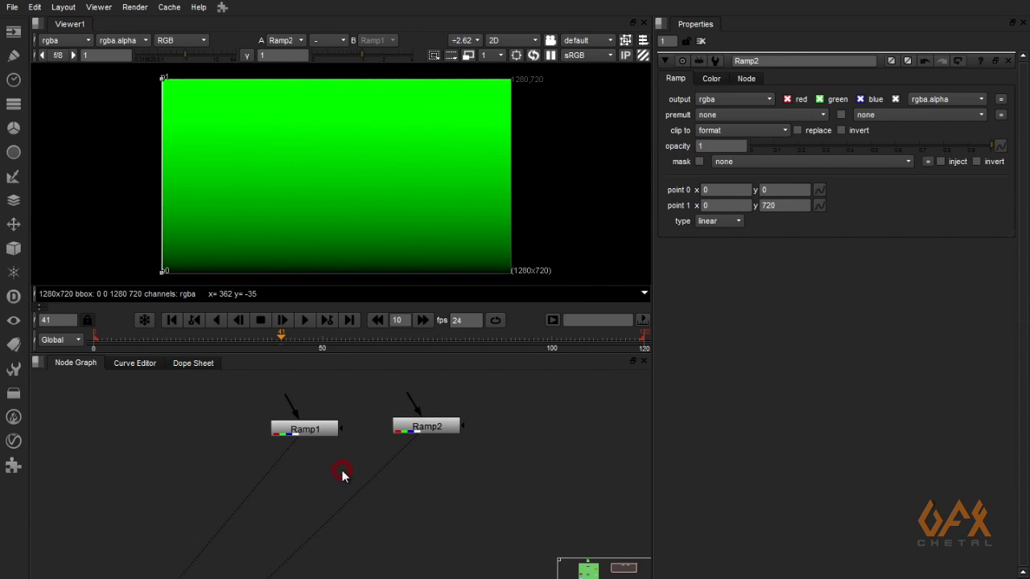
Feed Ramp1 and Ramp2 into a new Merge1 set to plus, viewing the combined red-green-yellow gradient.
key(m)
click(371, 514)
drag(392, 496, 321, 428)
drag(396, 492, 427, 429)
key(1)
click(396, 515)
click(762, 102)
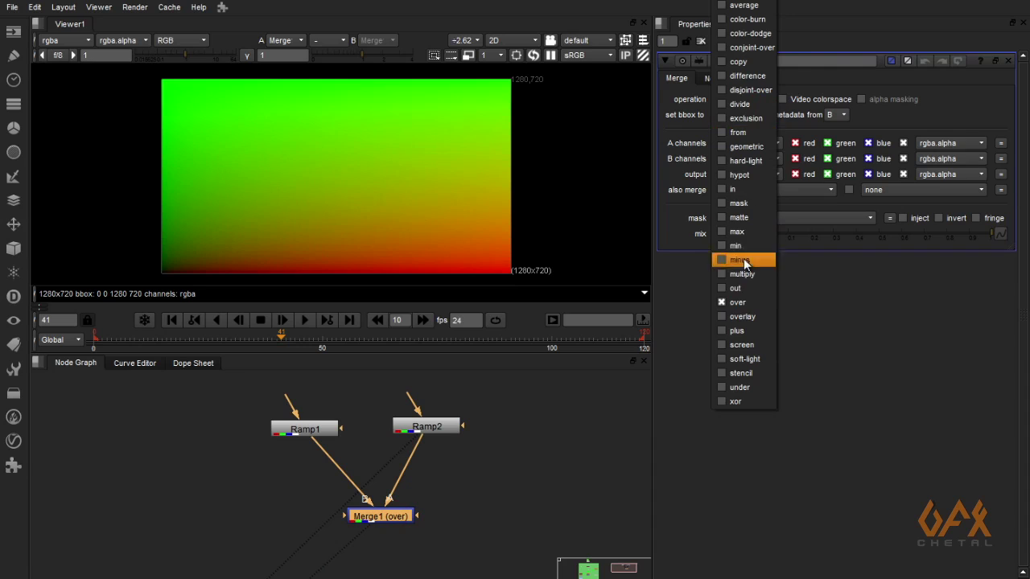
click(736, 330)
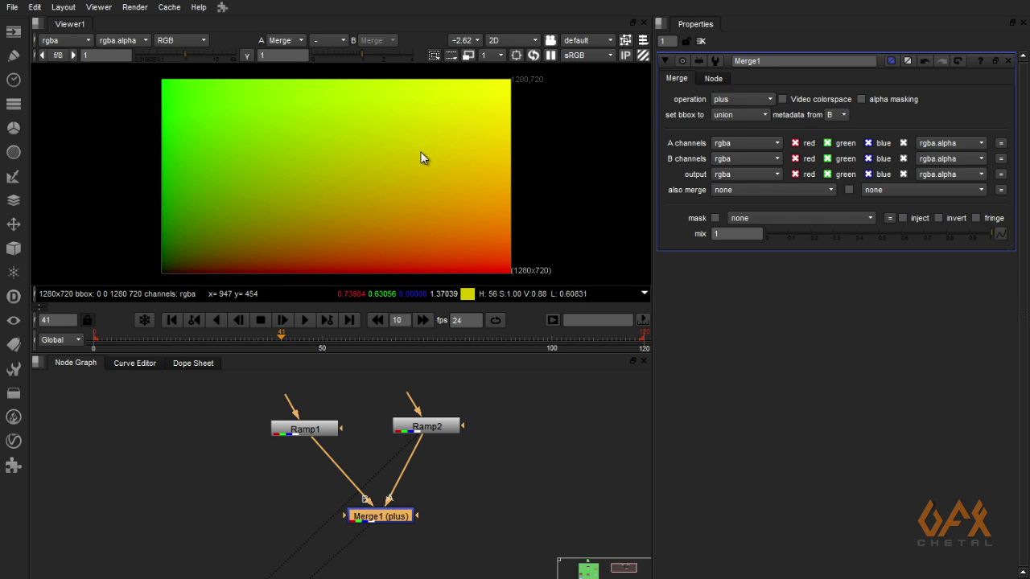
drag(387, 516, 356, 505)
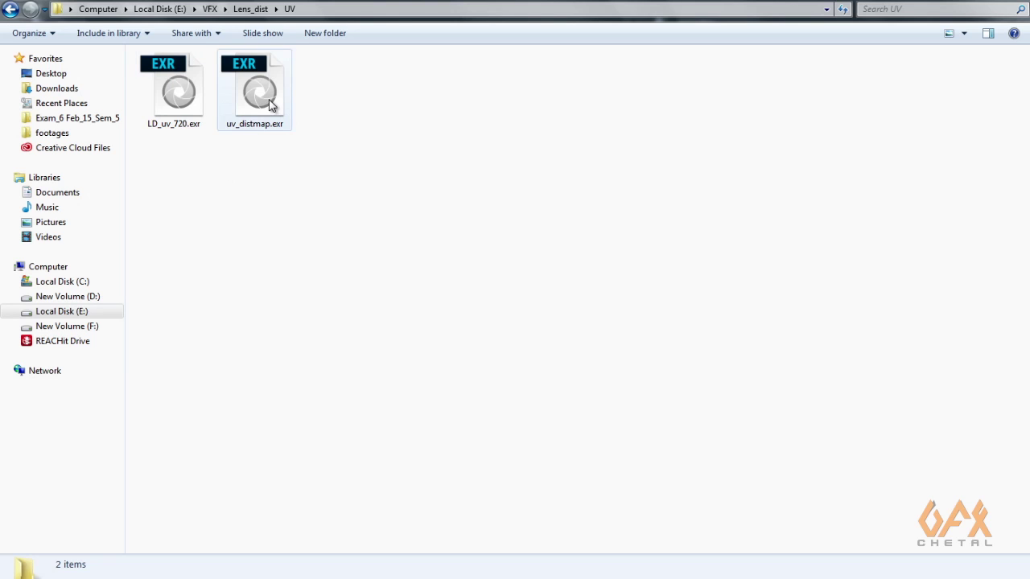
Drag LD_uv_720.exr from the Lens_dist UV folder toward the PFTrack window.
click(186, 109)
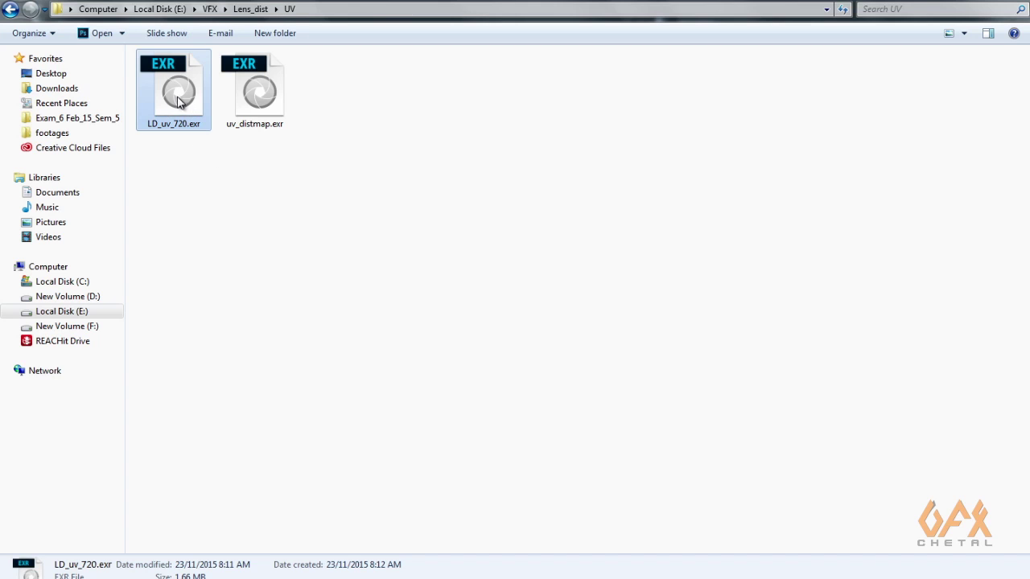
drag(177, 97, 281, 94)
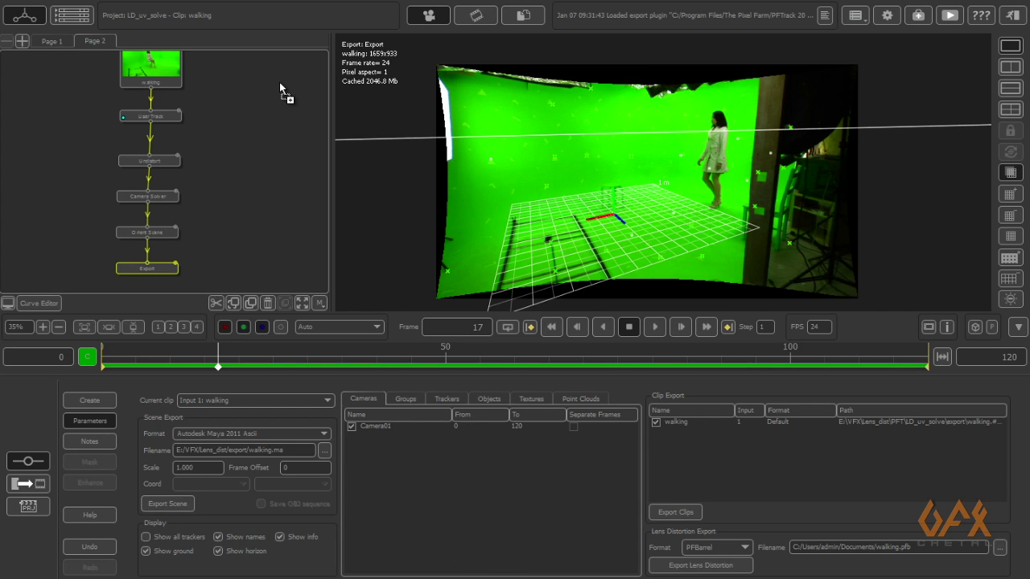
Drop LD_uv_720.exr into PFTrack's node graph as a clip node beside the walking tree.
drag(279, 82, 277, 79)
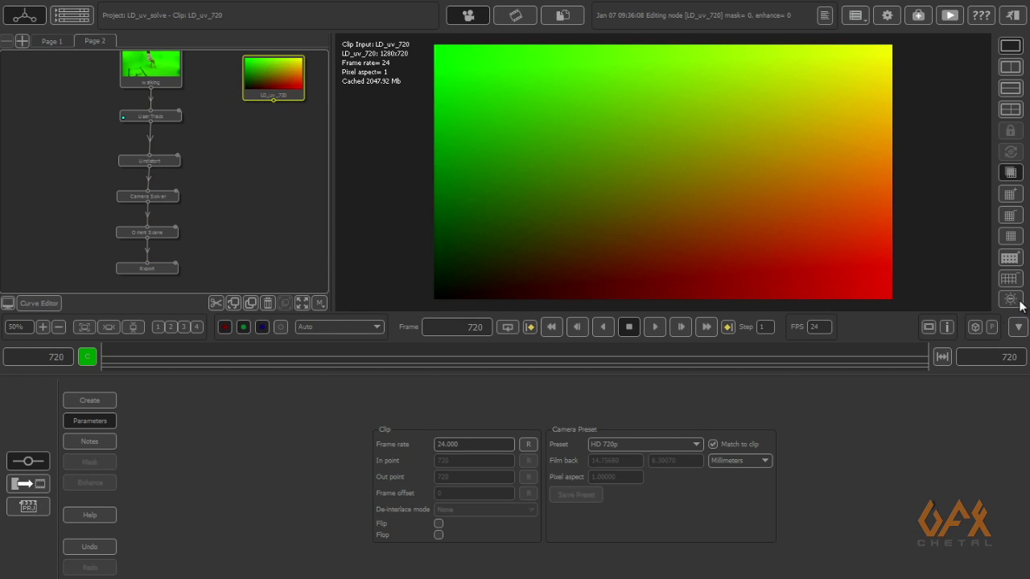
scroll(253, 121, up, 2)
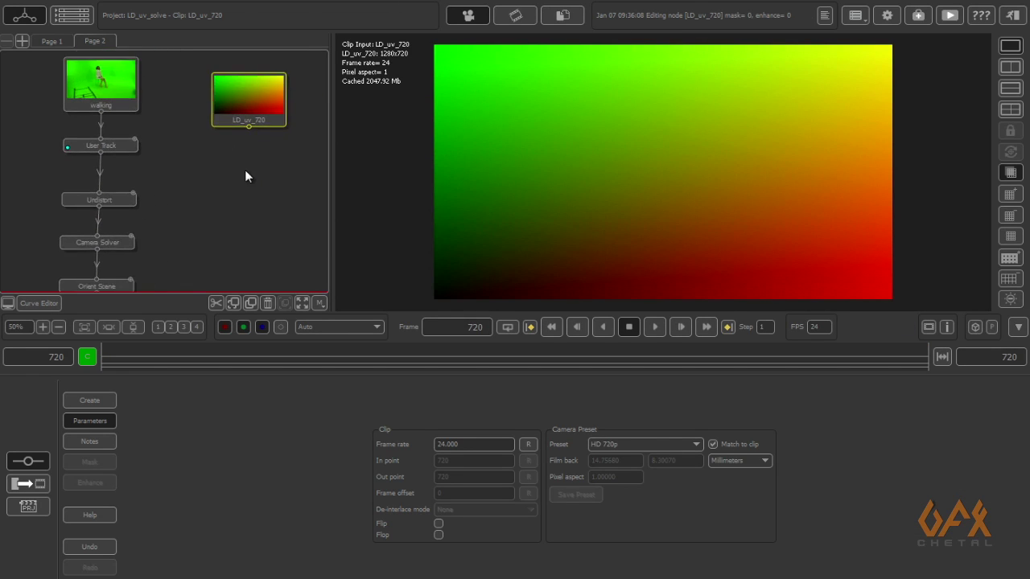
click(113, 187)
right_click(113, 185)
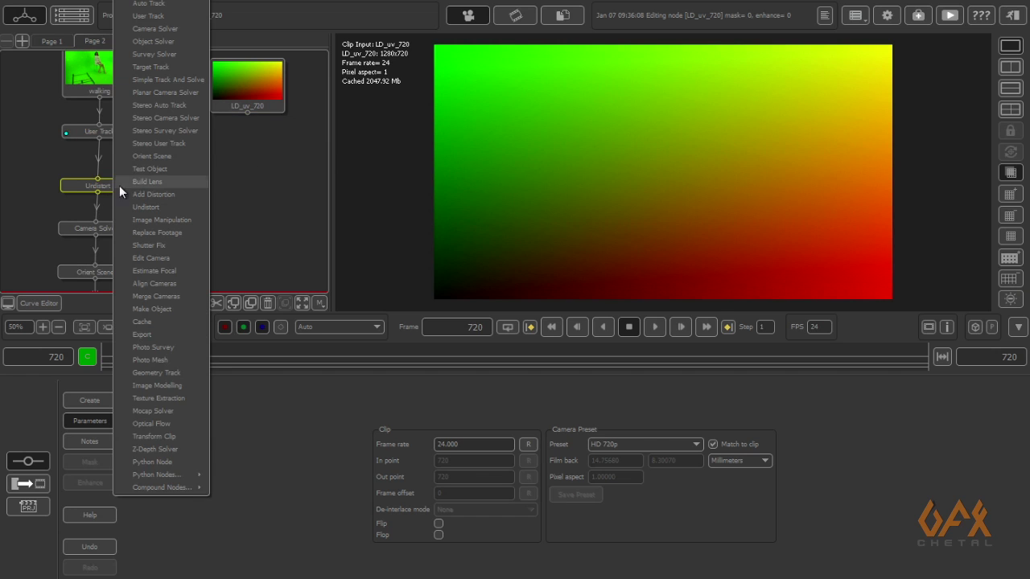
Add a Transform Clip node under LD_uv_720 and check the undistorted walking clip's size.
right_click(245, 94)
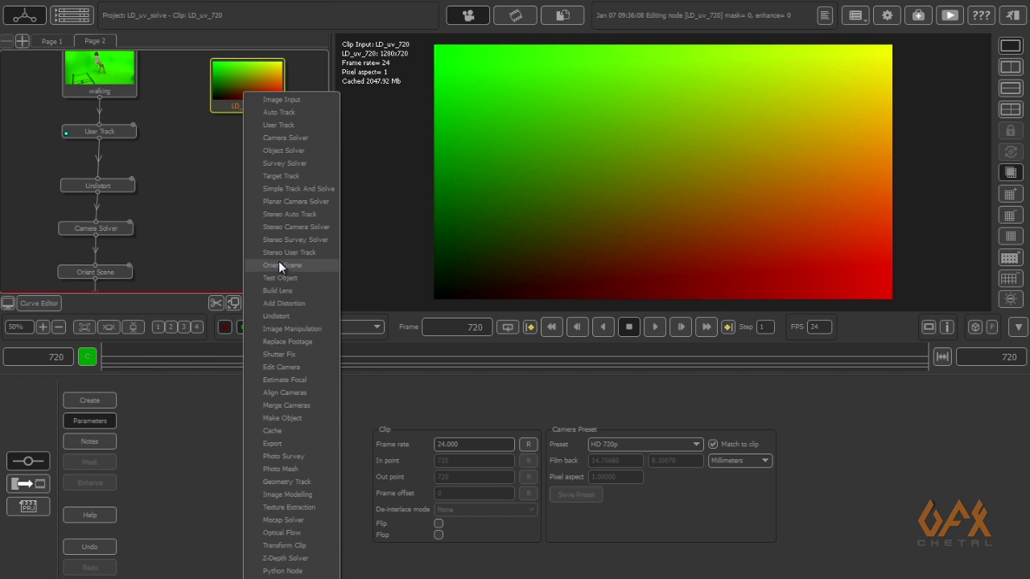
click(308, 546)
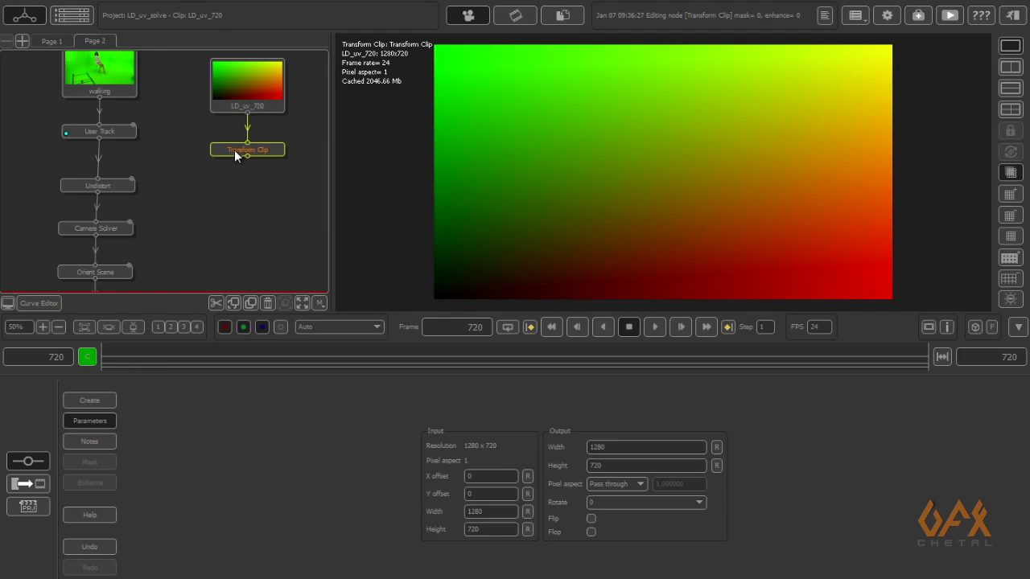
click(100, 162)
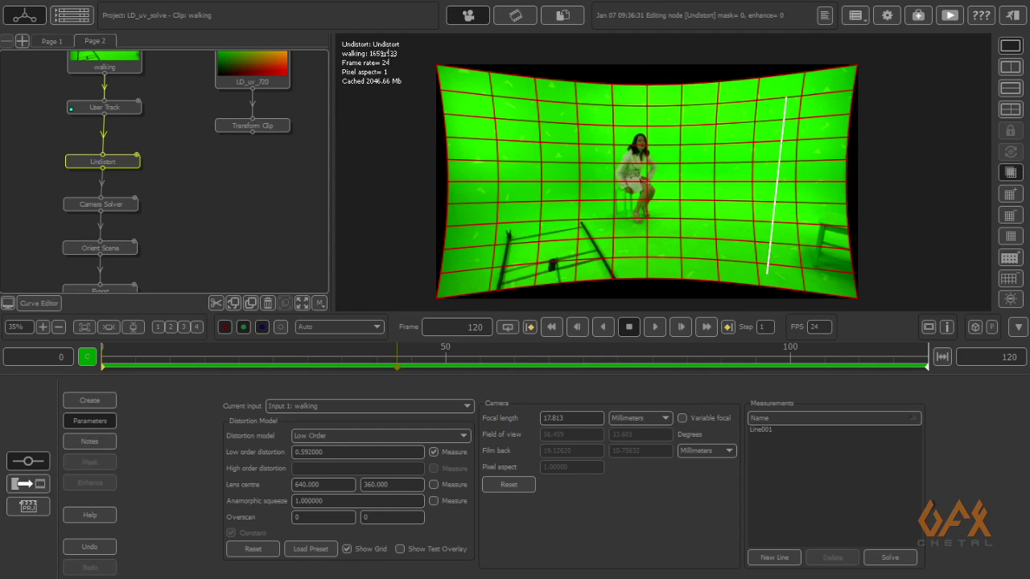
click(240, 127)
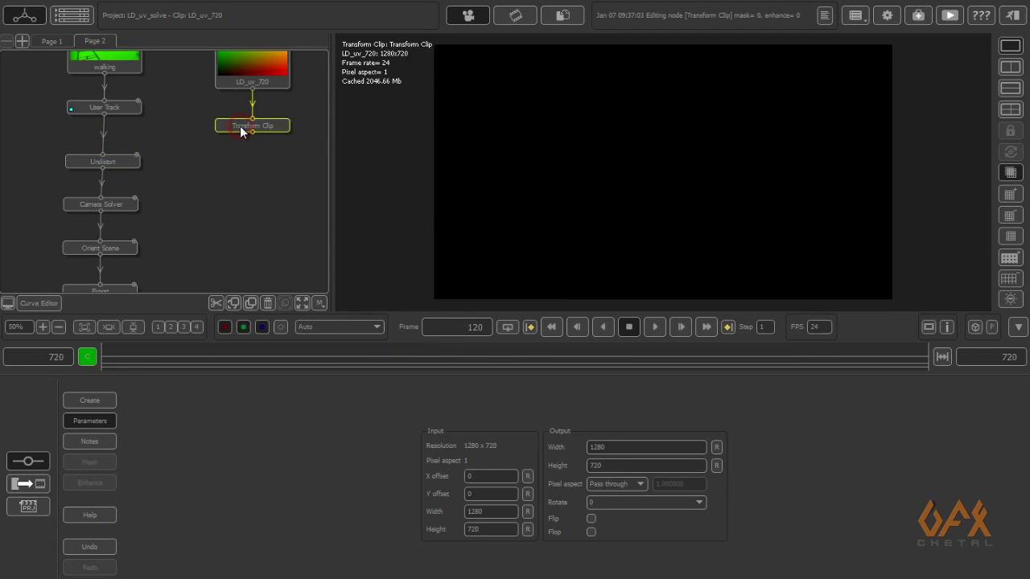
click(241, 76)
click(235, 126)
Set the Transform Clip output width to 1659 and height to 933.
double_click(614, 447)
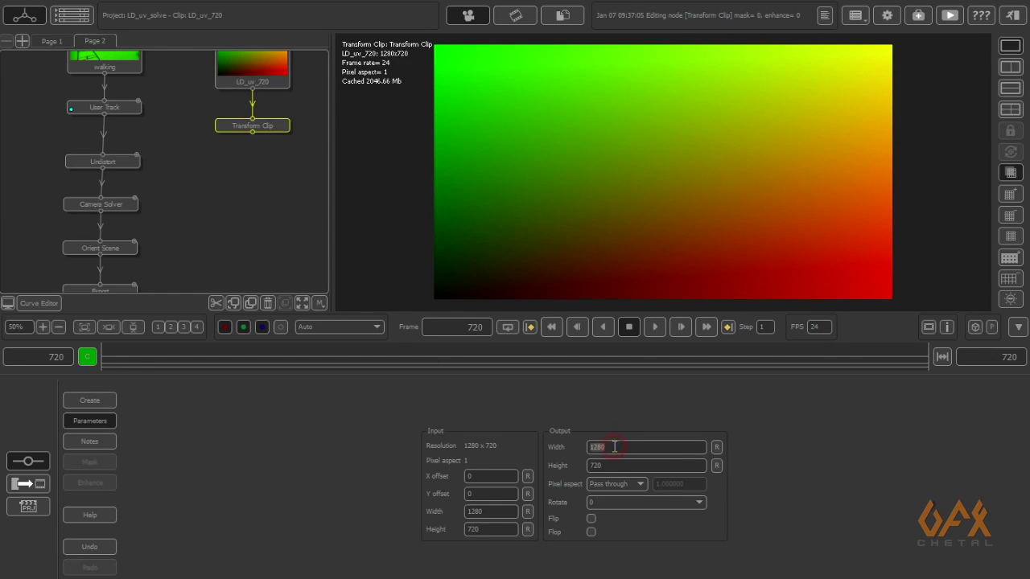
text(1659)
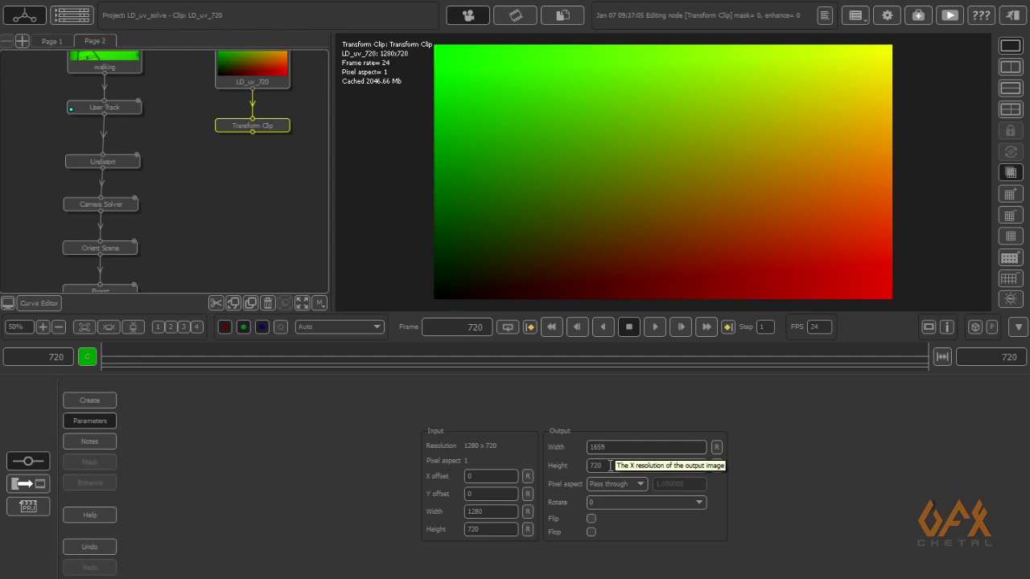
double_click(608, 465)
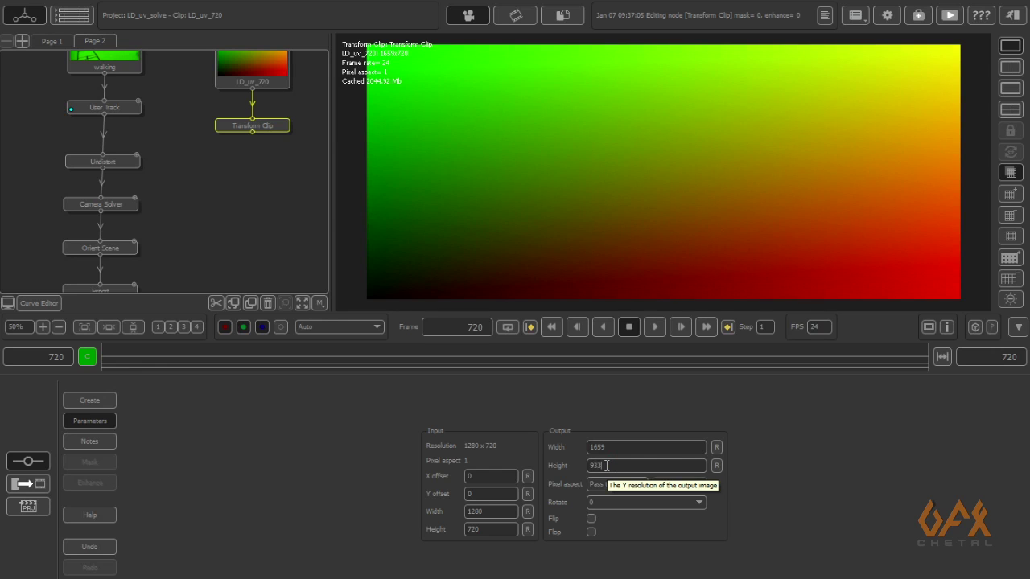
click(237, 124)
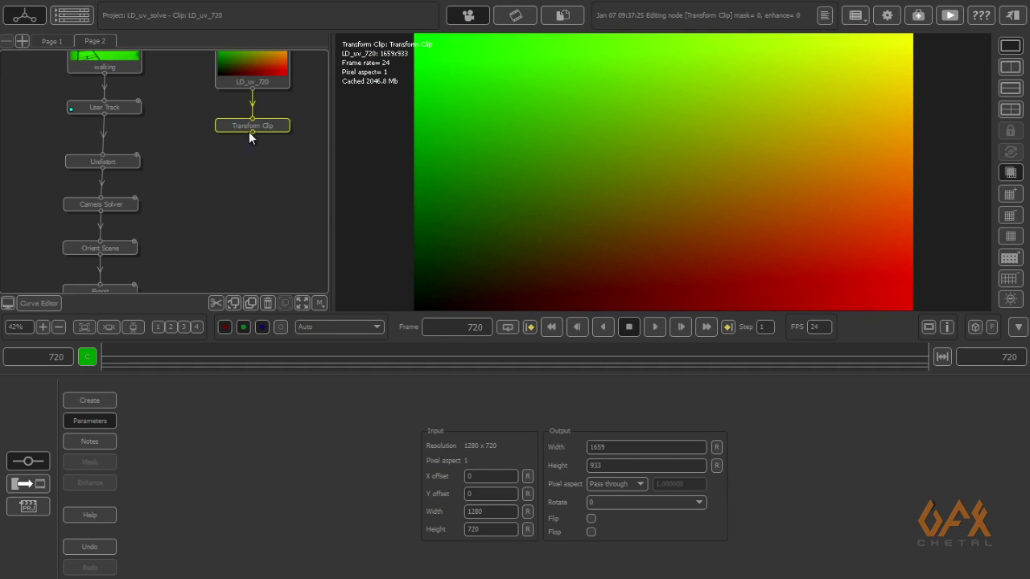
Add an Add Distortion node fed by Transform Clip, checking Undistort's distortion values.
right_click(121, 161)
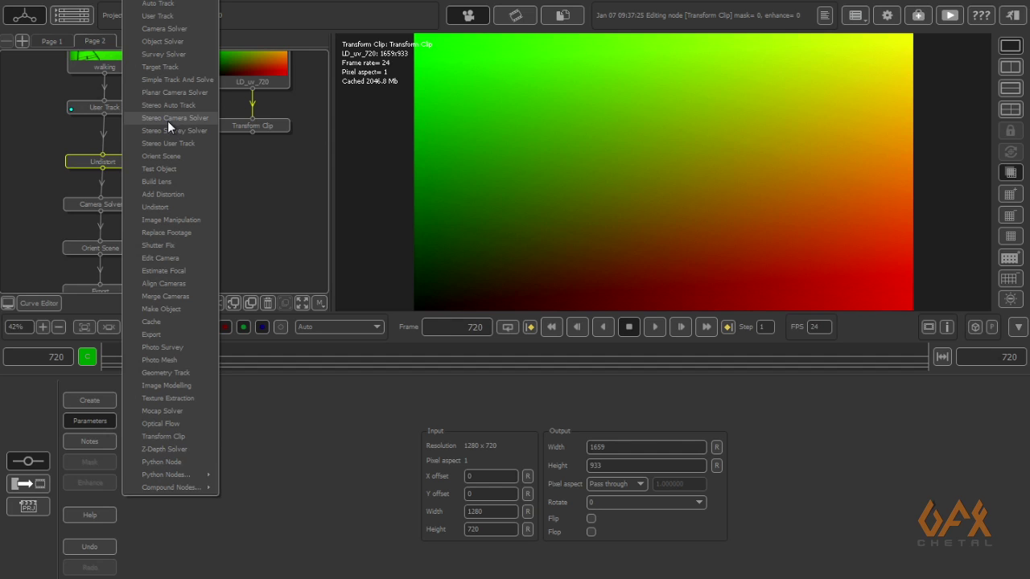
click(169, 195)
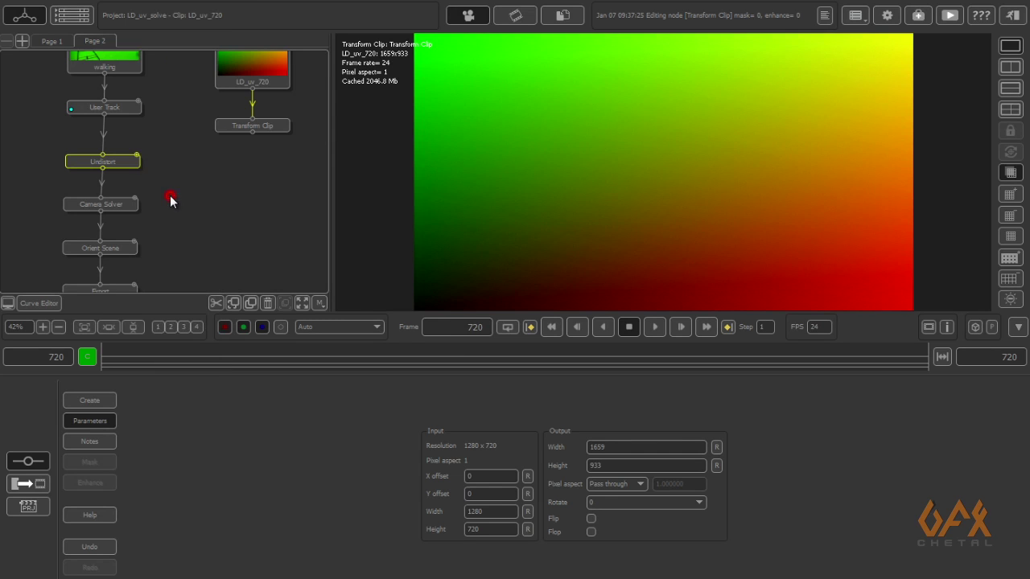
drag(41, 210, 237, 185)
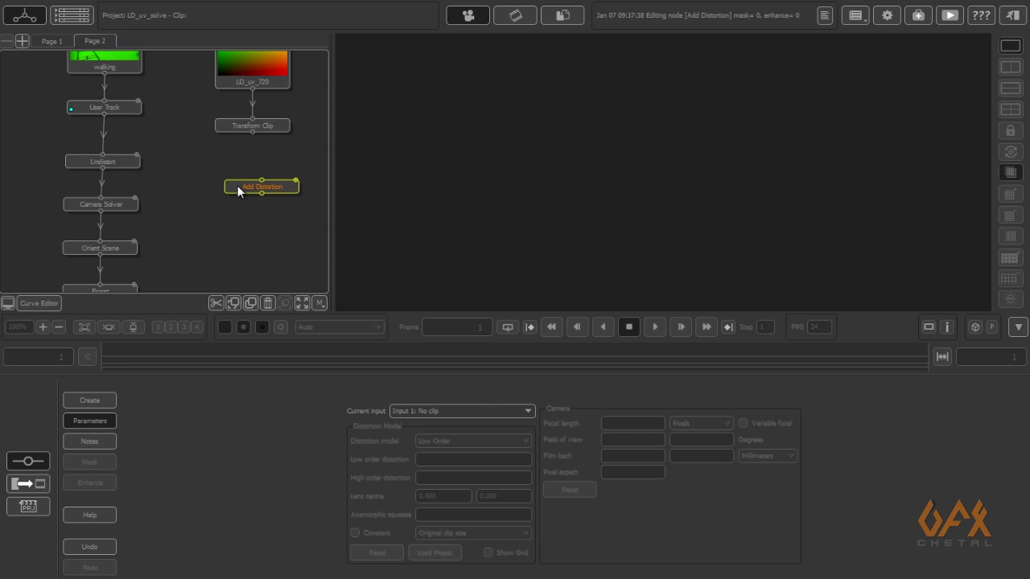
double_click(113, 161)
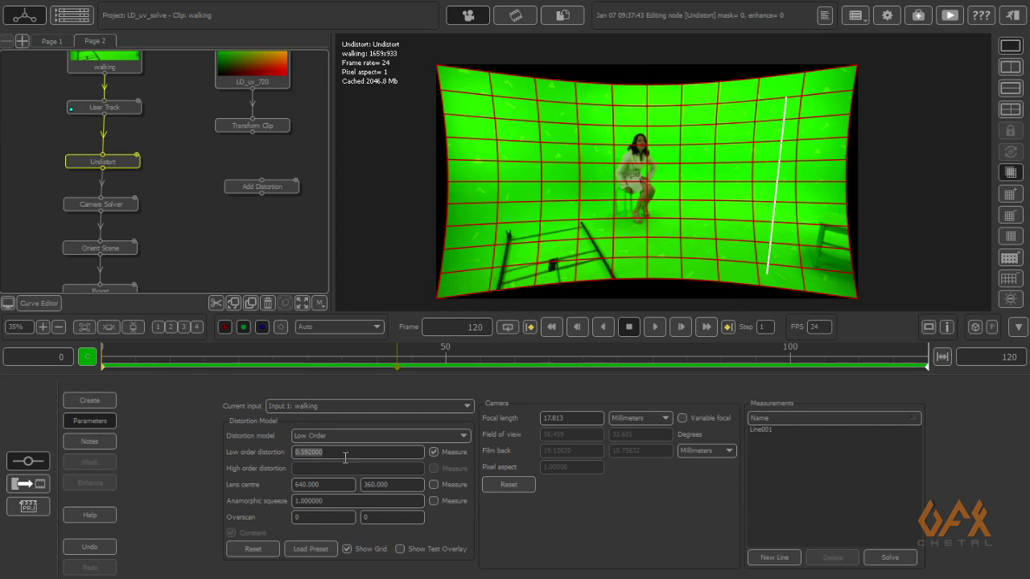
double_click(237, 187)
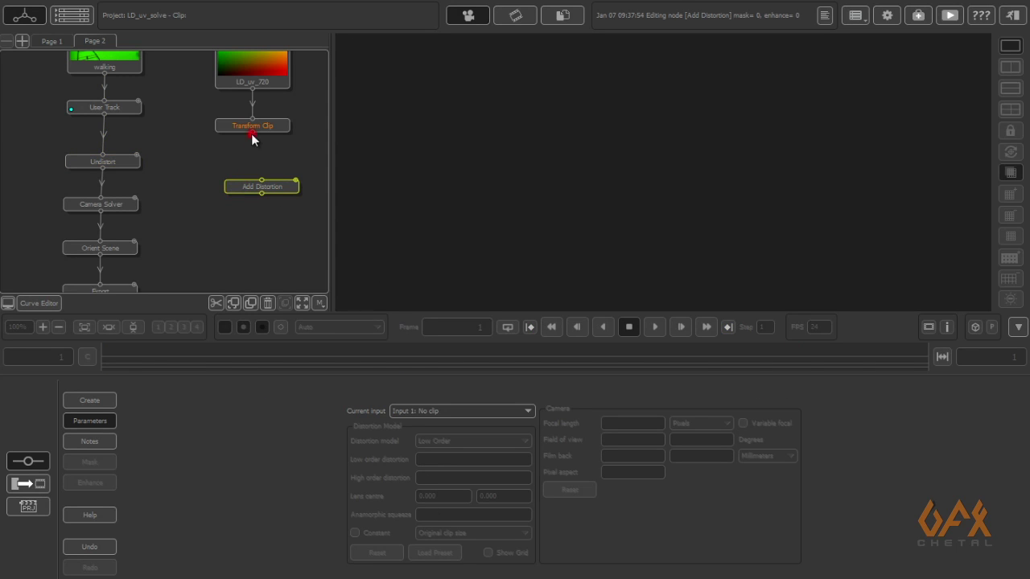
drag(252, 132, 261, 188)
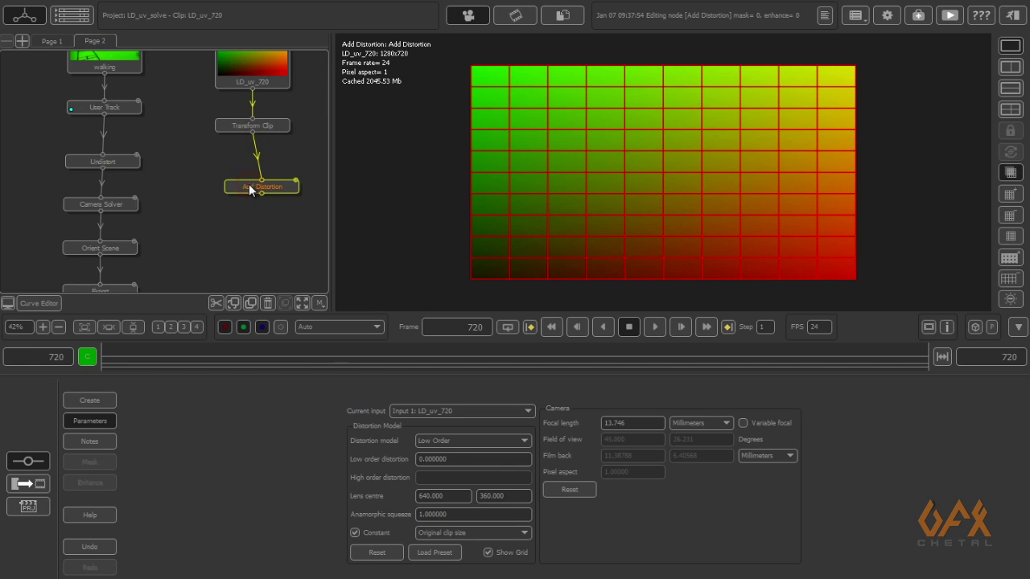
Set Add Distortion's low order distortion to 0.592 and line the node up under Transform Clip.
double_click(447, 460)
key(BackSpace)
text(.592)
key(Return)
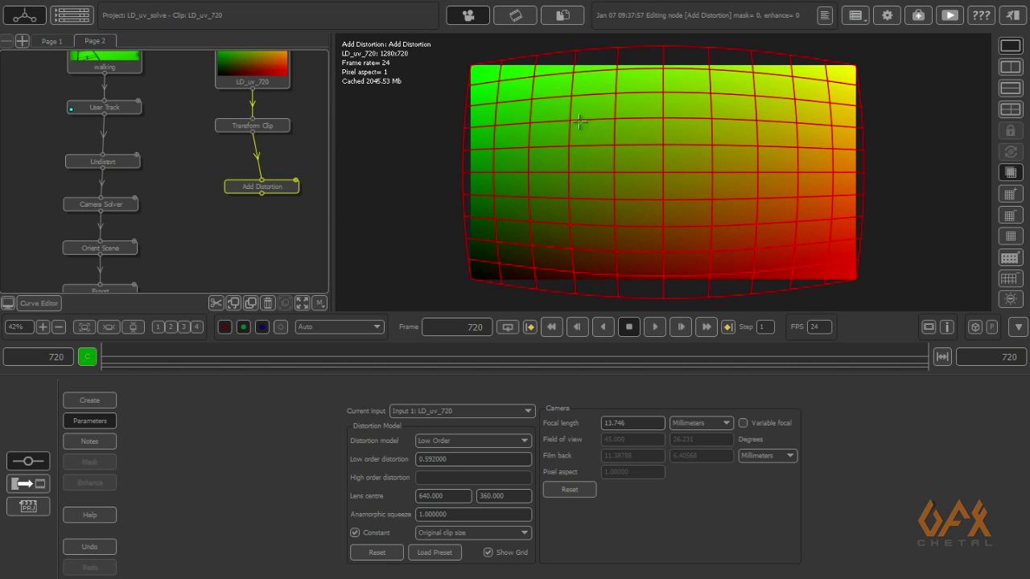
drag(282, 186, 264, 181)
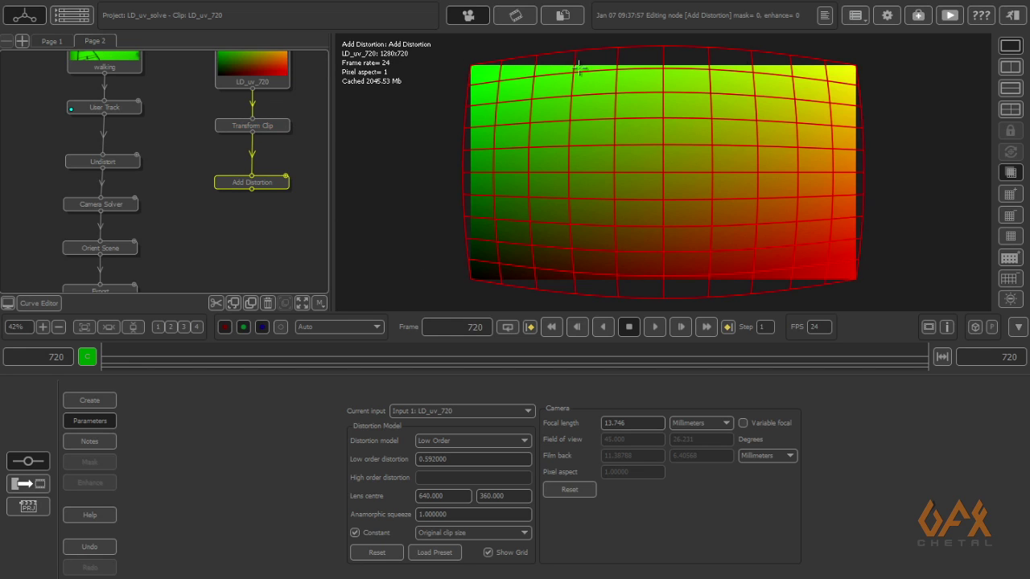
mouse_move(253, 184)
mouse_down()
mouse_move(252, 157)
mouse_move(251, 169)
mouse_up()
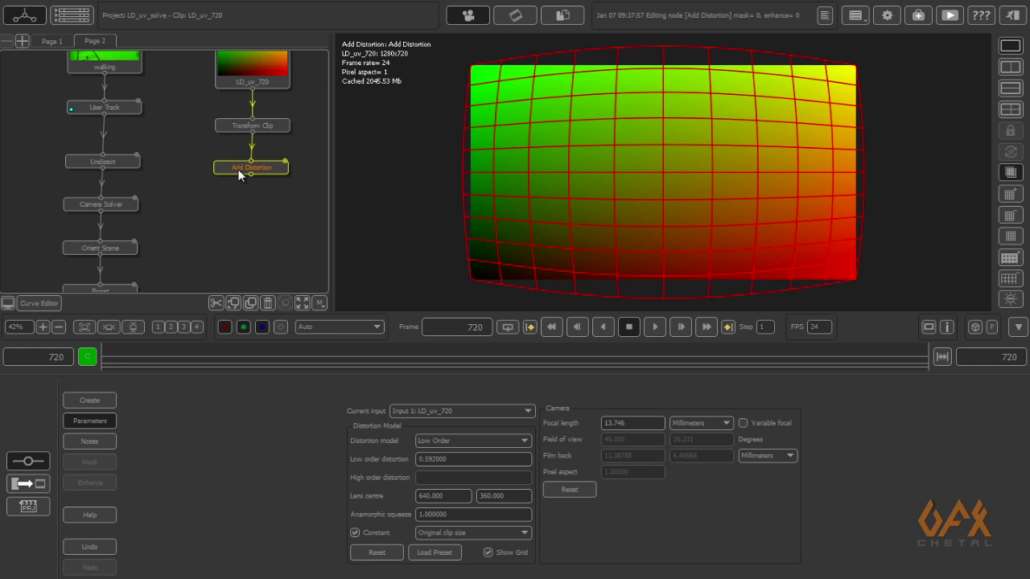
Add an Export node after Add Distortion and include the LD_uv_720 clip.
right_click(238, 166)
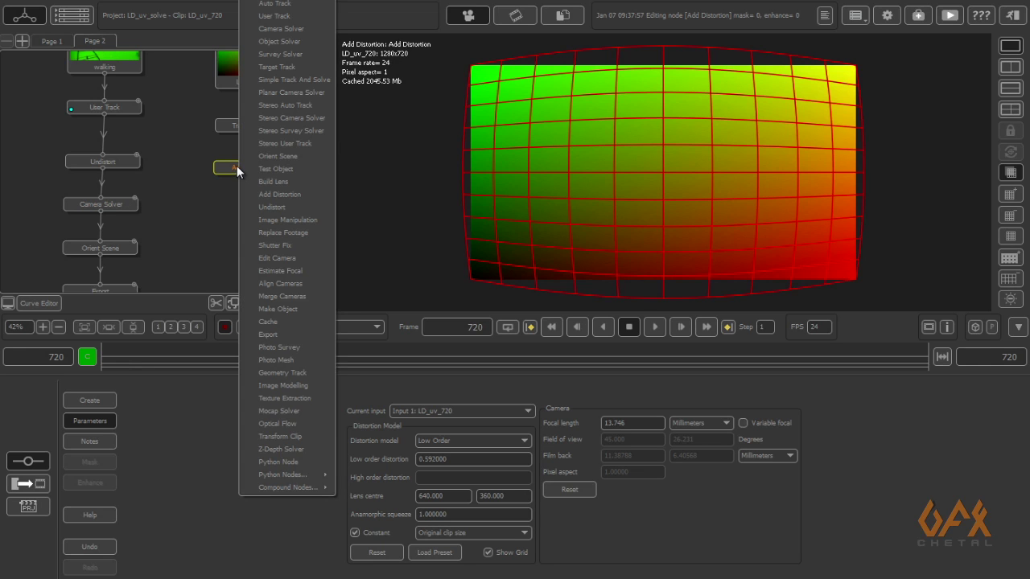
click(268, 334)
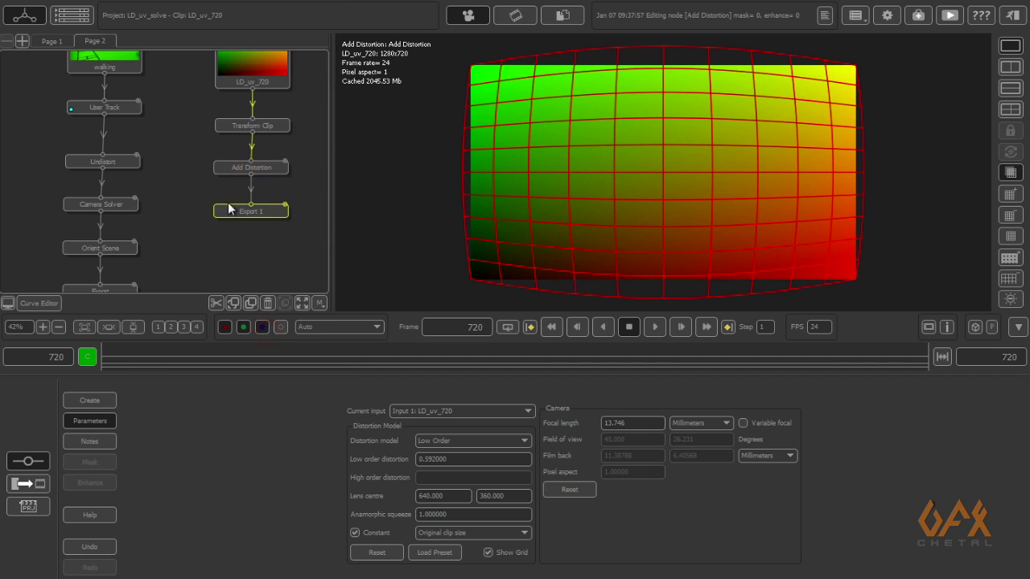
double_click(228, 211)
click(656, 423)
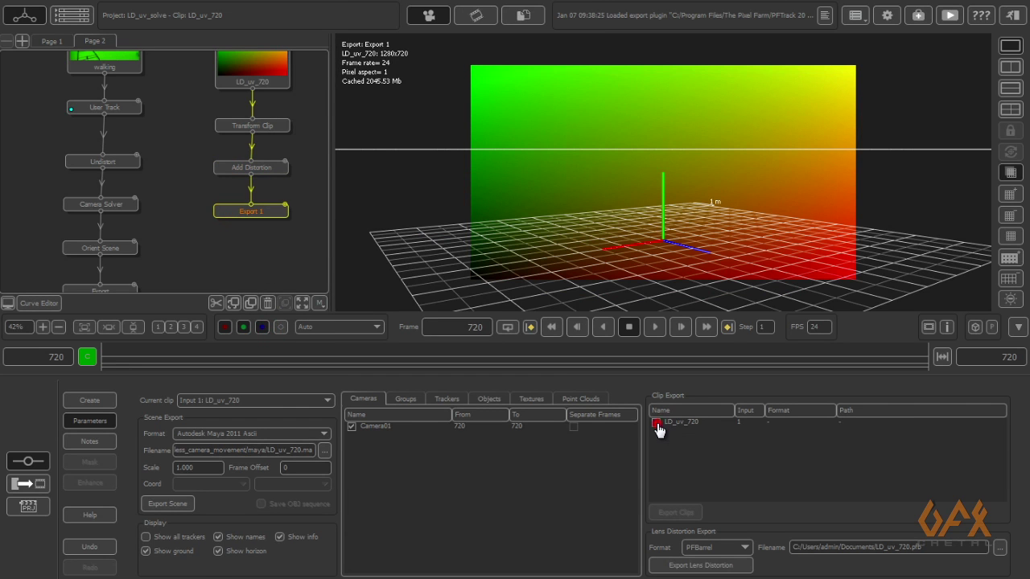
Turn off Pass Through and set the clip's output format to EXR.
double_click(749, 425)
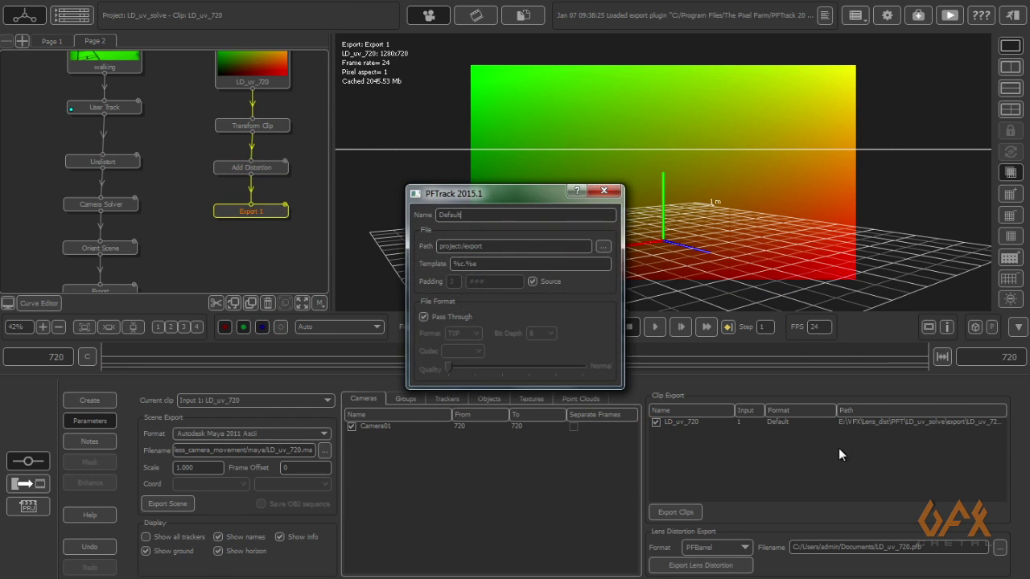
click(424, 316)
click(460, 334)
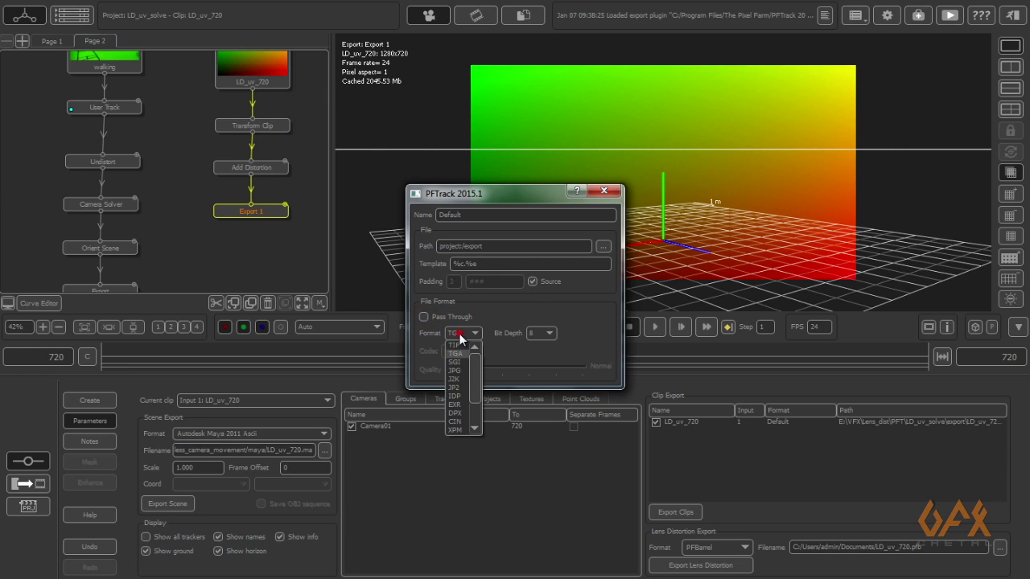
click(455, 404)
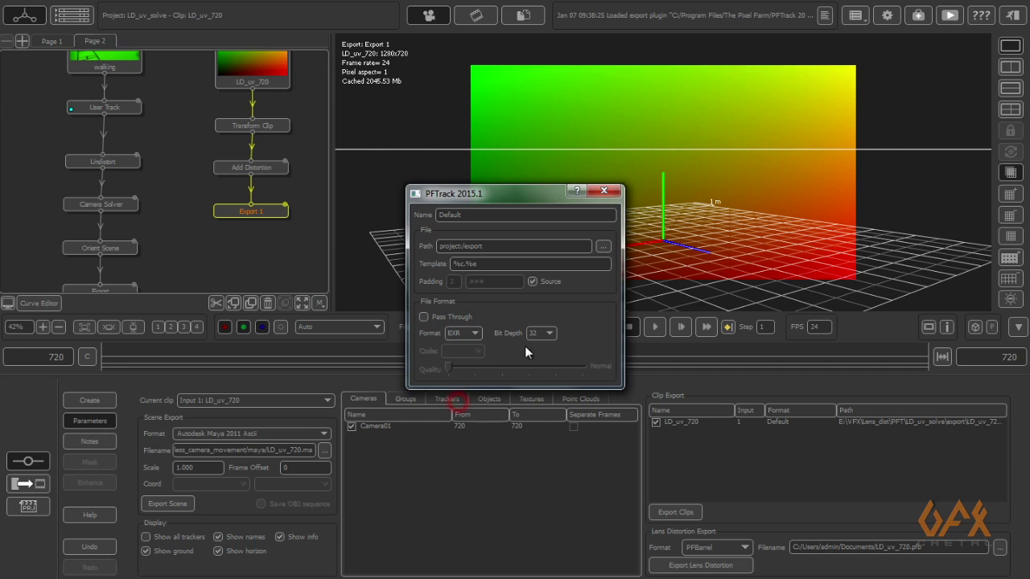
click(603, 191)
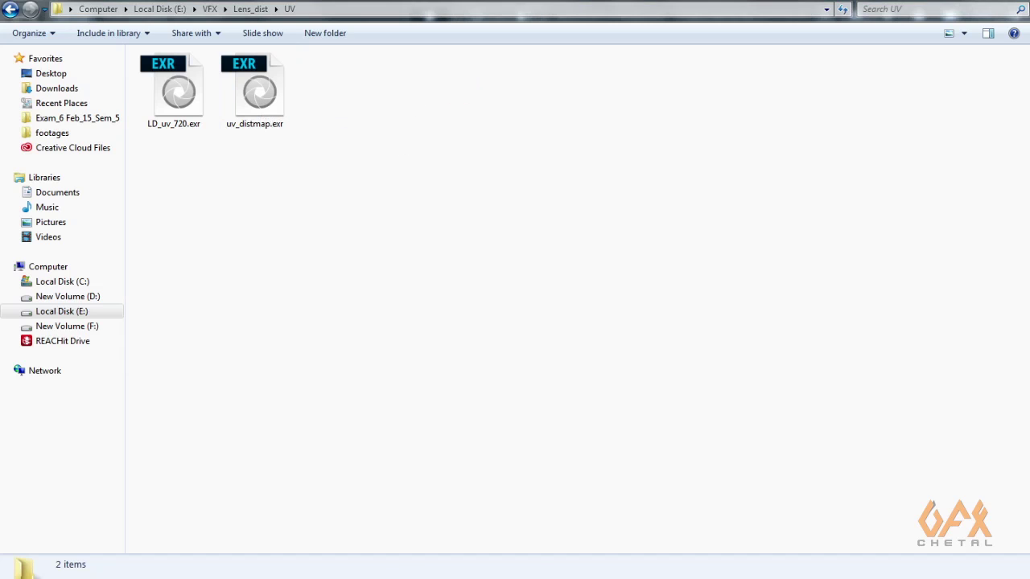
Bring the Maya scene to the front.
click(439, 511)
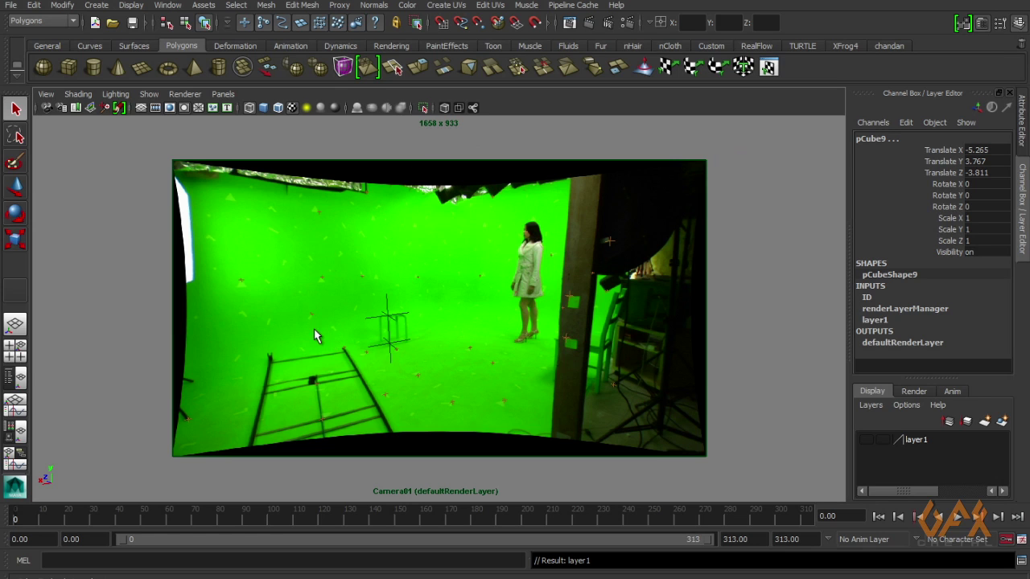
Step, play and scrub through the tracked camera animation to review the shot.
click(42, 519)
key(alt+v)
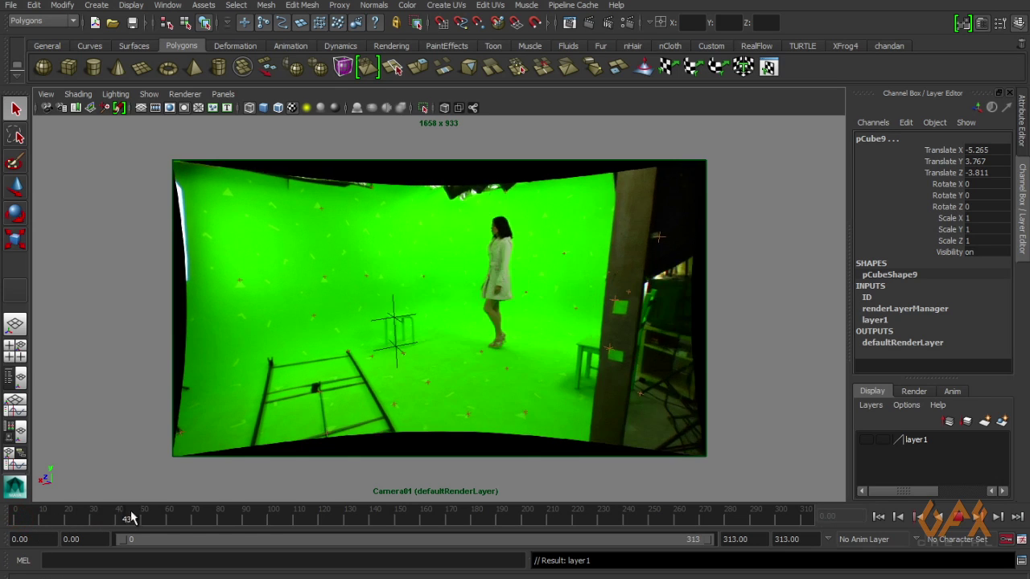
mouse_move(15, 523)
mouse_down()
mouse_move(367, 524)
mouse_move(137, 527)
mouse_up()
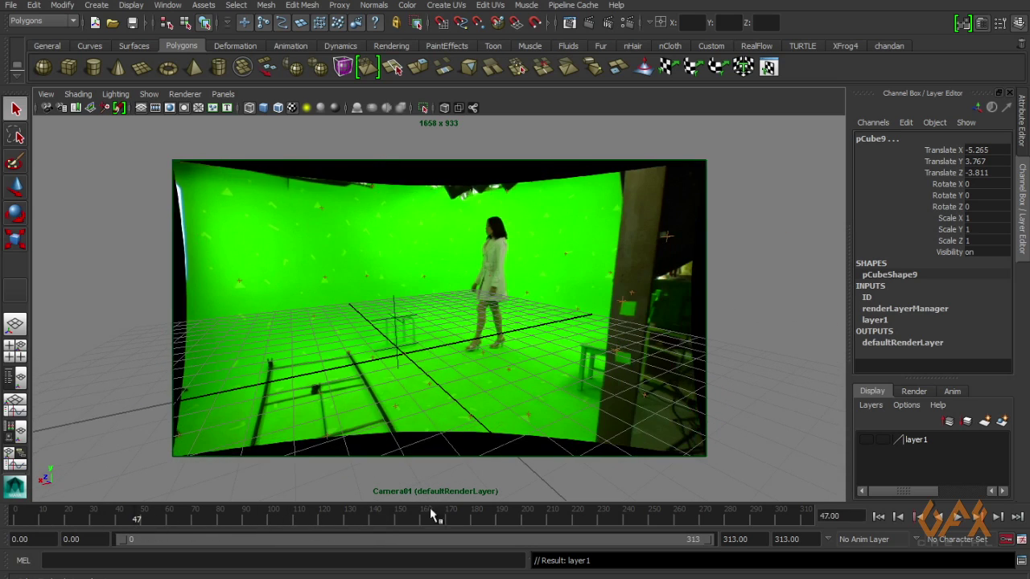
Make layer1's set geometry visible and switch Camera01 to textured shaded checker display.
click(867, 440)
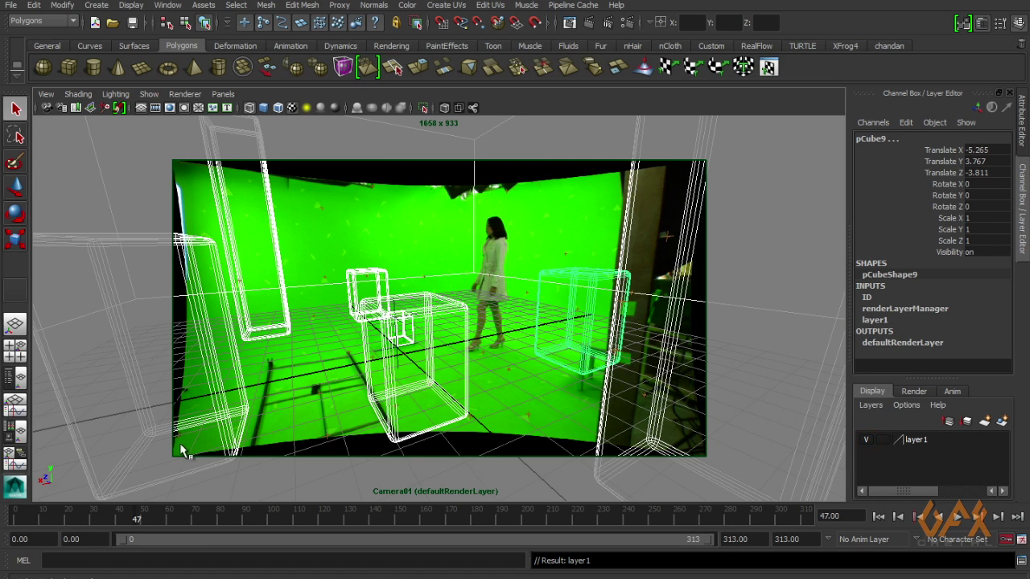
drag(78, 524, 50, 522)
key(alt+v)
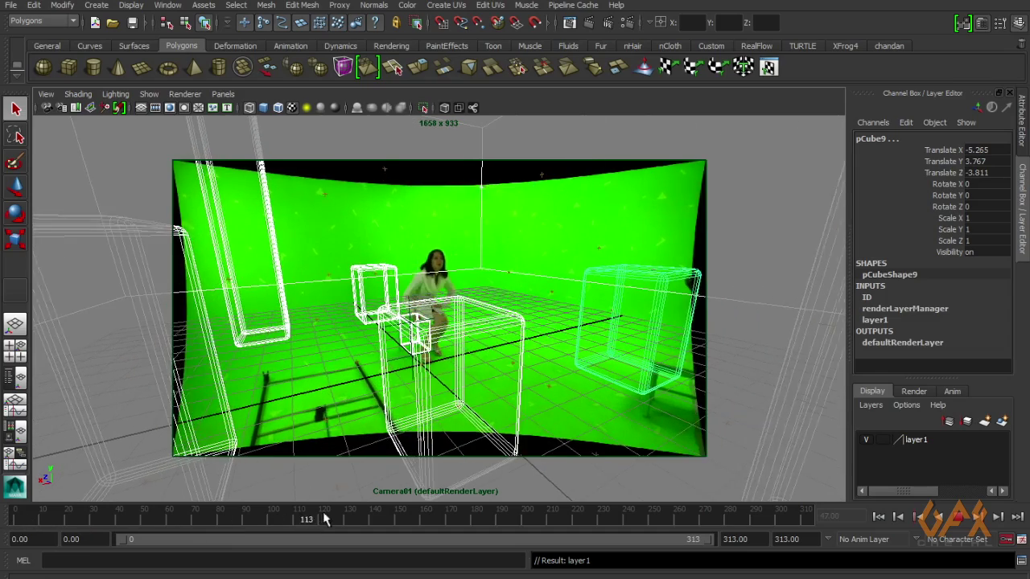
key(alt+v)
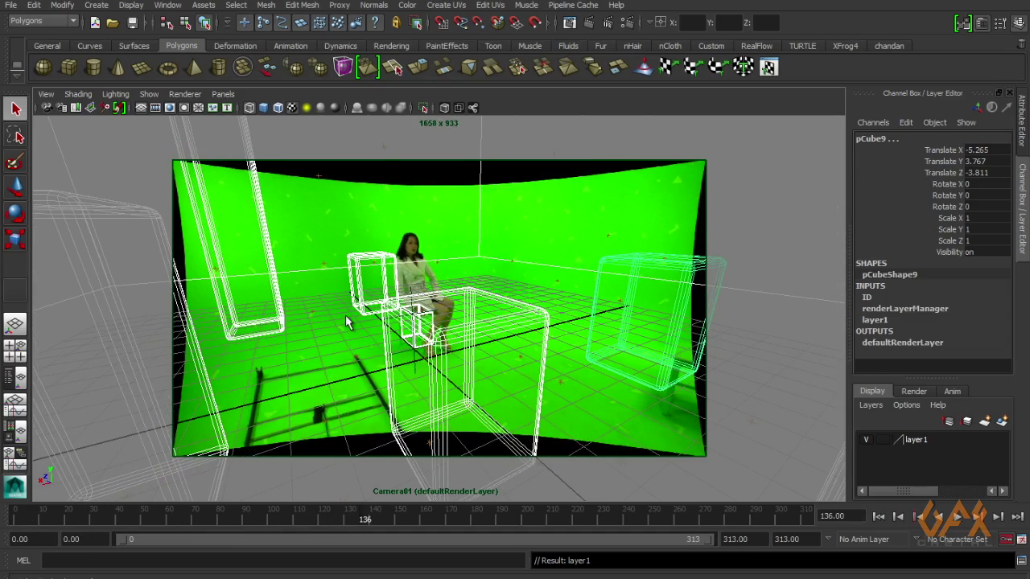
key(6)
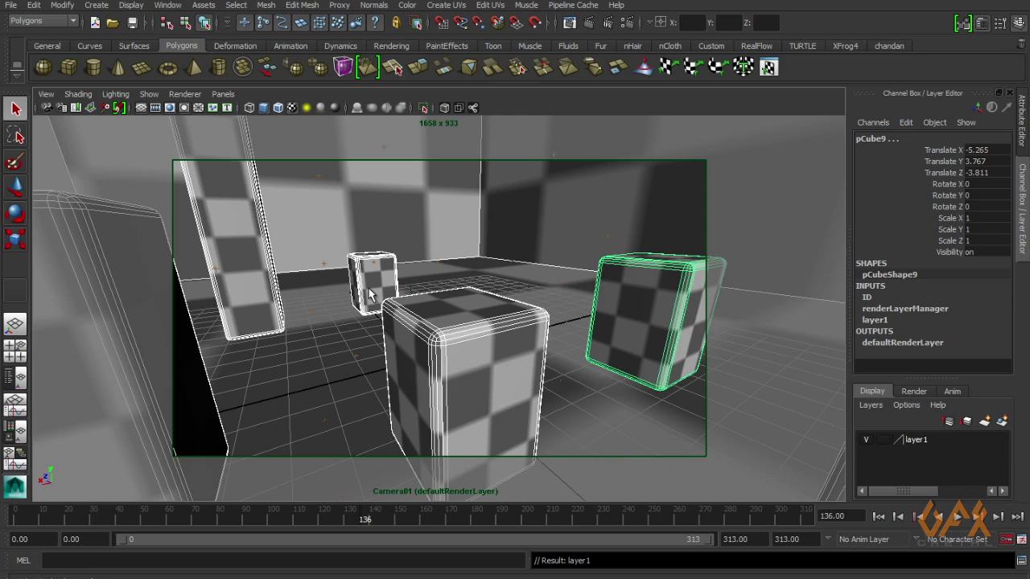
View the red/blue ID render layer around frame 85, then return to masterLayer.
click(913, 391)
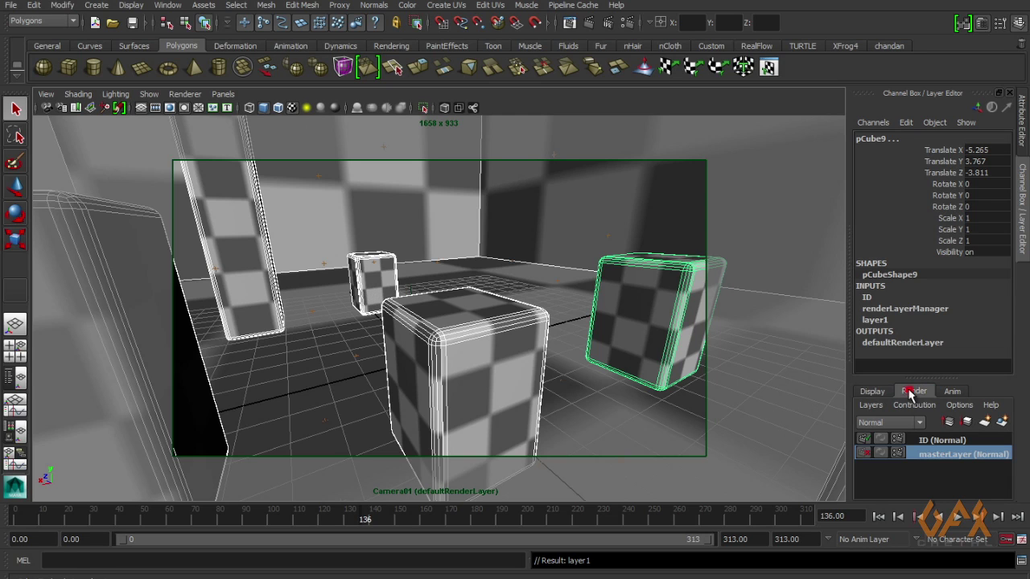
click(922, 441)
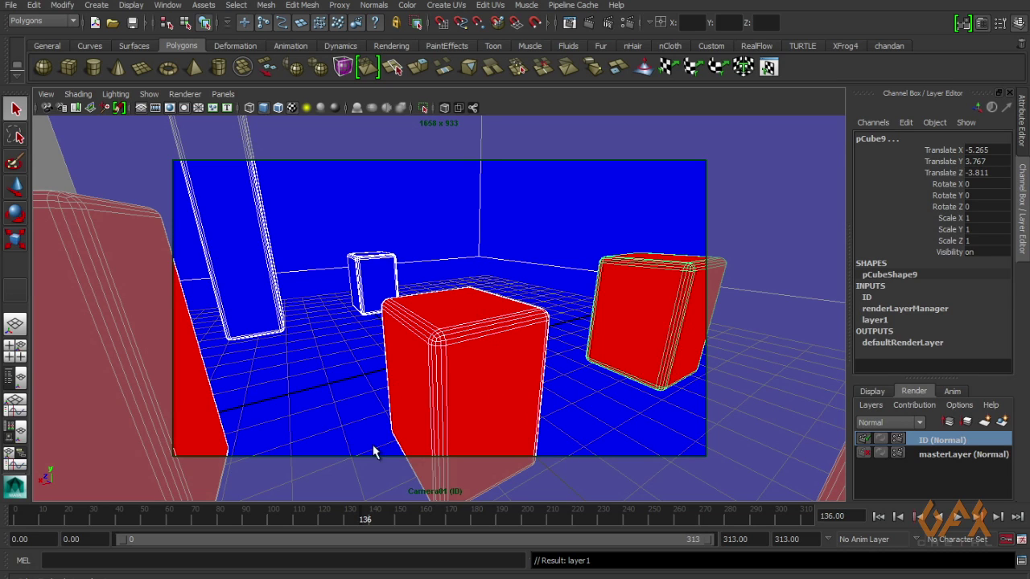
drag(357, 507, 150, 527)
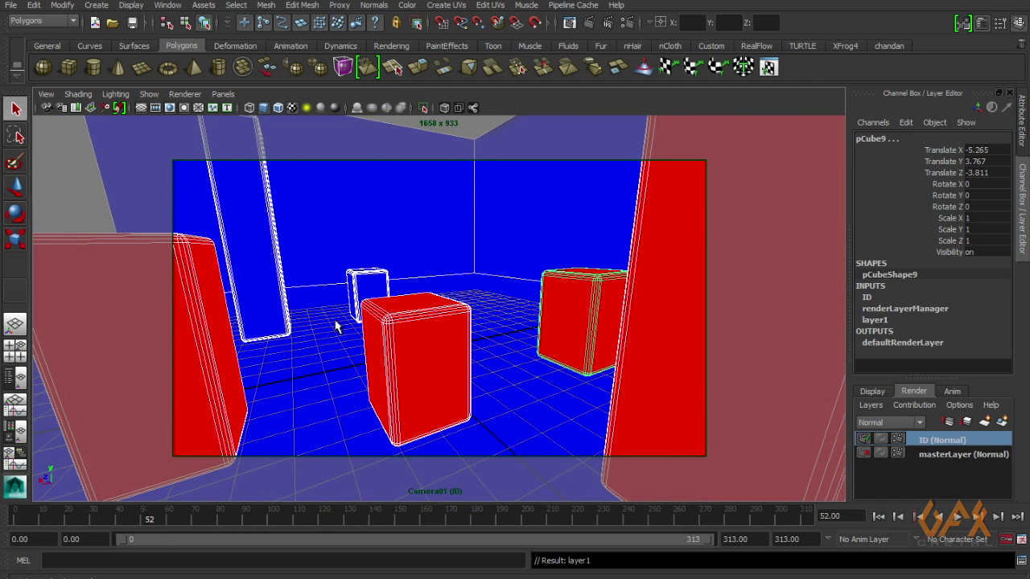
click(930, 453)
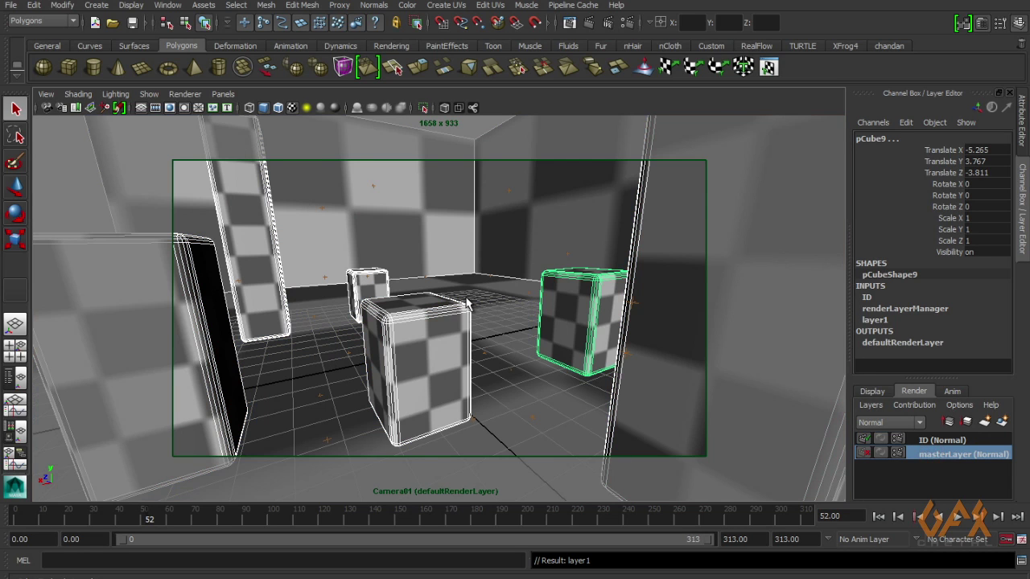
Check the Targa output for frames 0–120 in Render Settings, then bring Nuke's Read nodes into view.
click(630, 24)
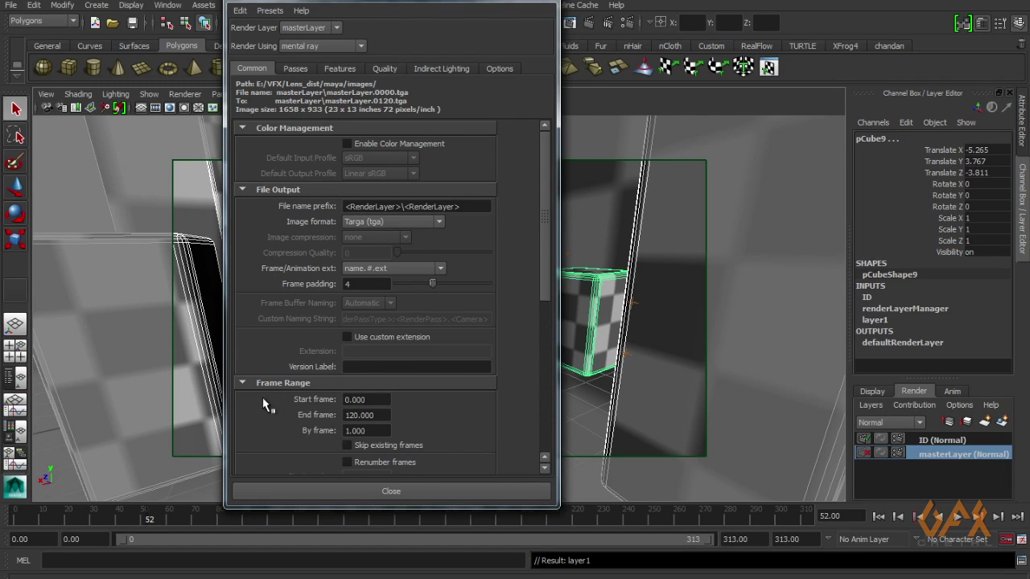
drag(545, 256, 547, 279)
mouse_move(546, 186)
mouse_down()
mouse_move(546, 291)
mouse_move(546, 169)
mouse_up()
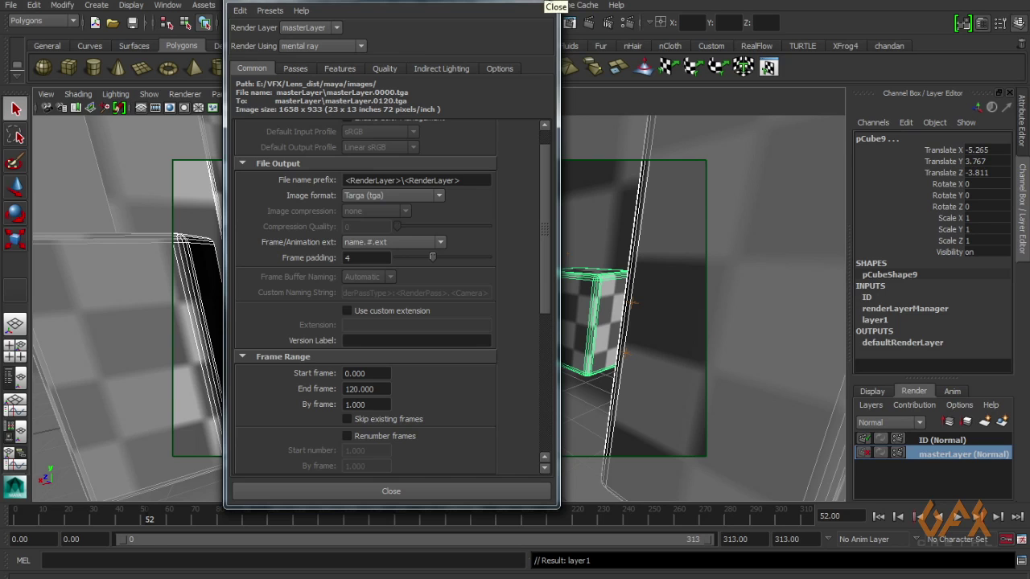
click(552, 6)
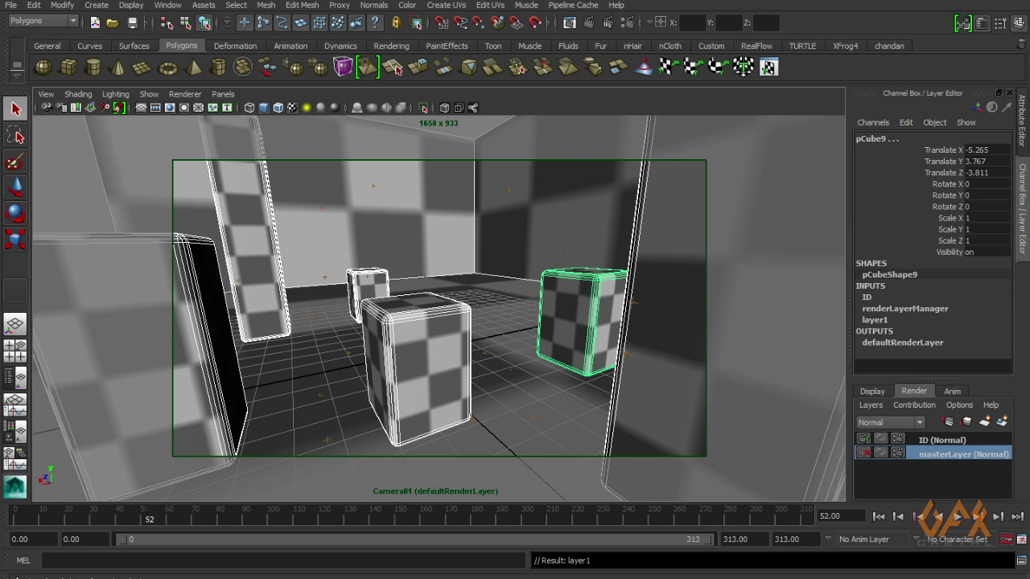
drag(149, 519, 295, 512)
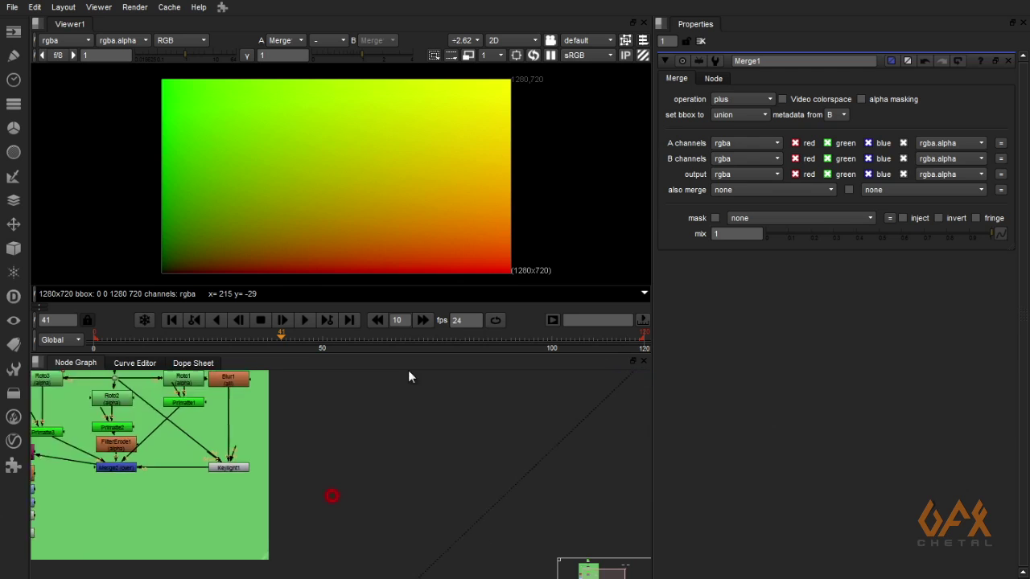
middle_drag(333, 494, 395, 395)
Show the Read4 checker render in the viewer at frame 27.
middle_drag(366, 459, 370, 442)
click(348, 495)
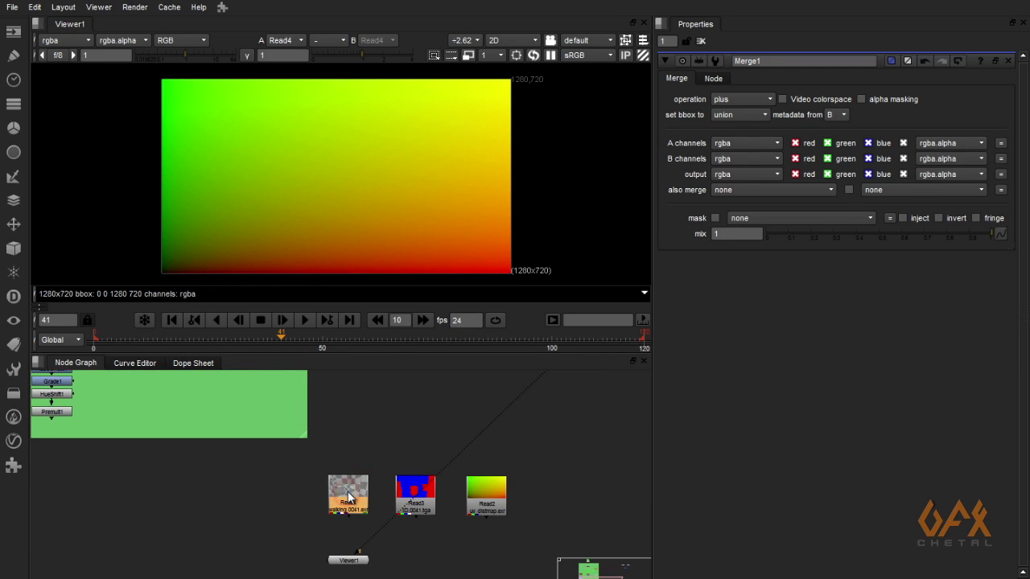
key(1)
drag(103, 339, 608, 338)
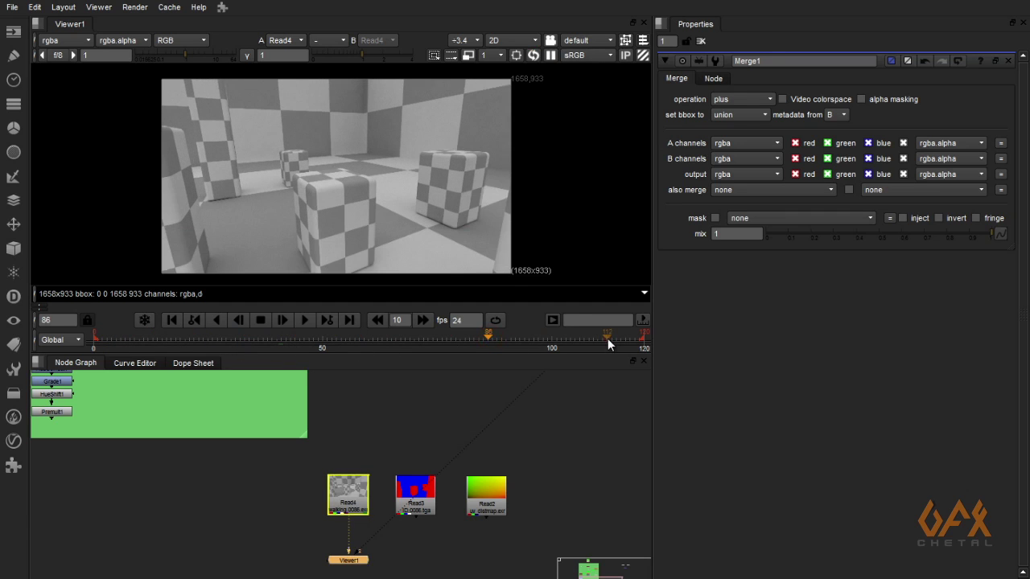
click(223, 335)
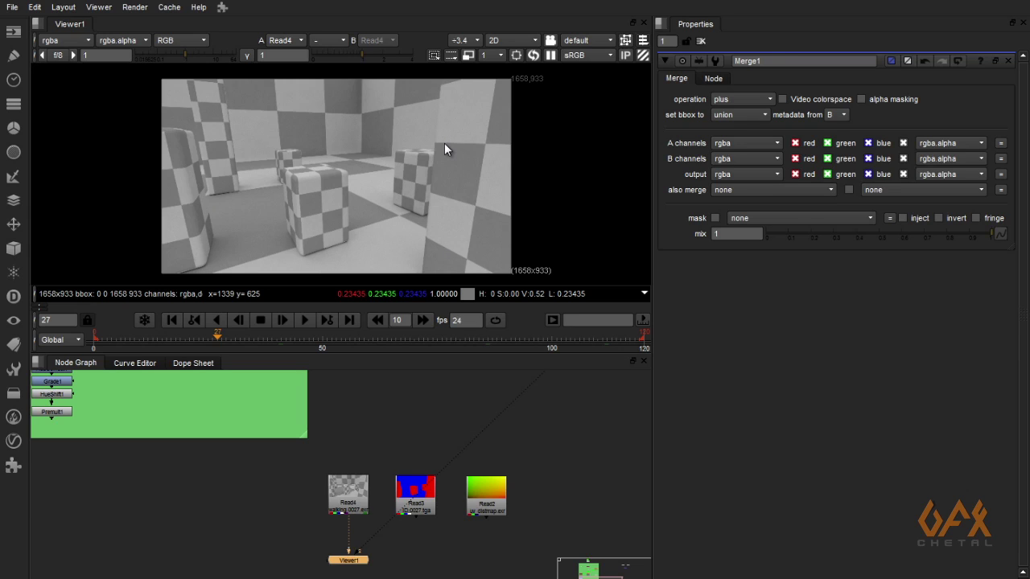
View the Read3 ID pass, then the Read2 uv_distmap after nudging it up-right.
click(410, 495)
key(1)
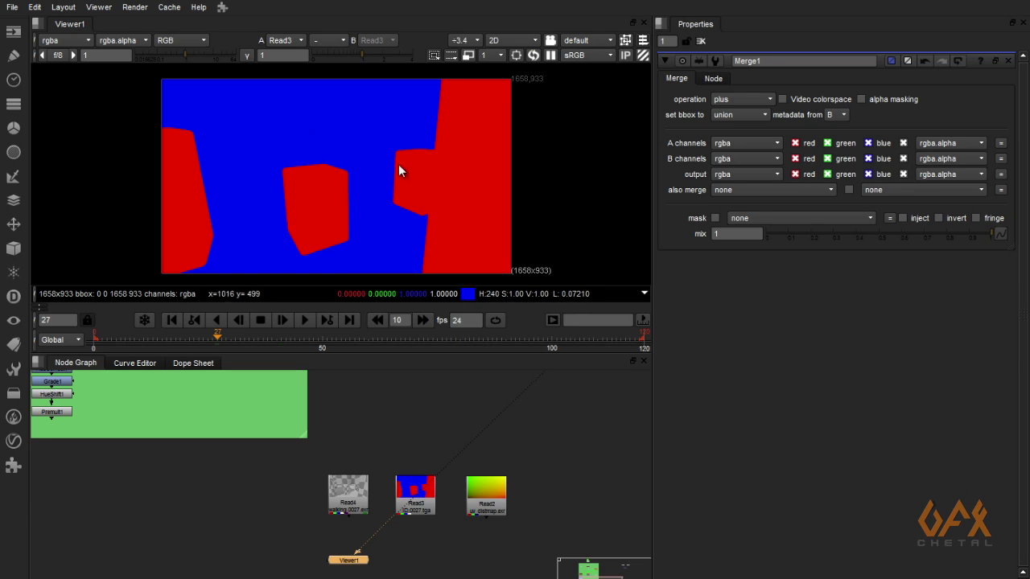
scroll(478, 534, up, 3)
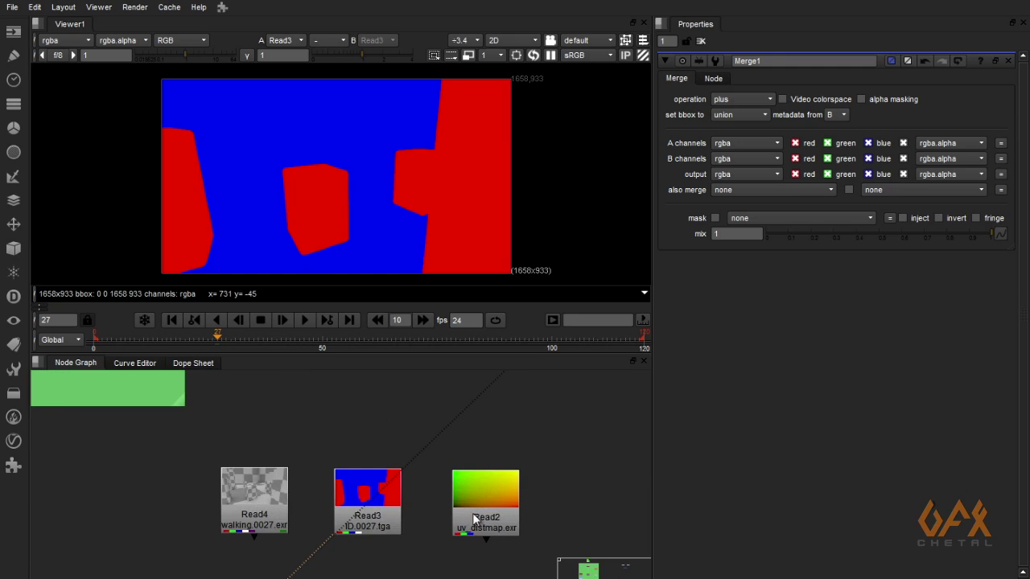
drag(492, 503, 496, 475)
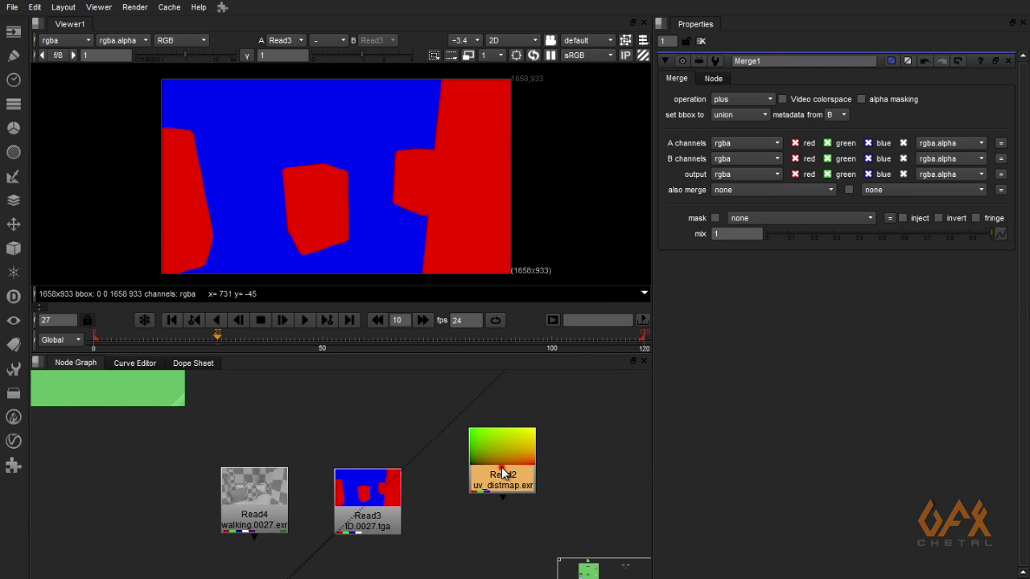
key(1)
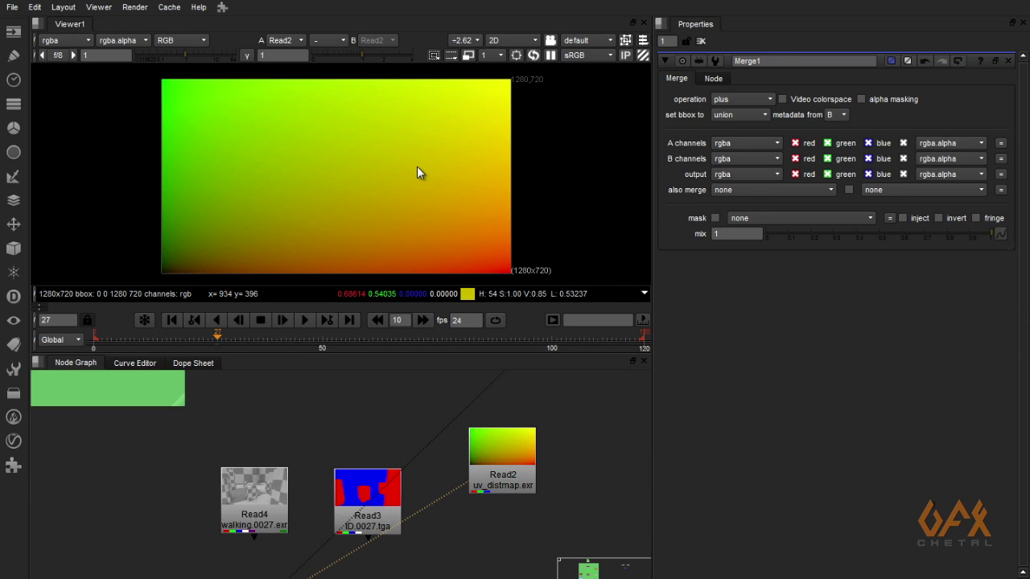
scroll(241, 476, down, 2)
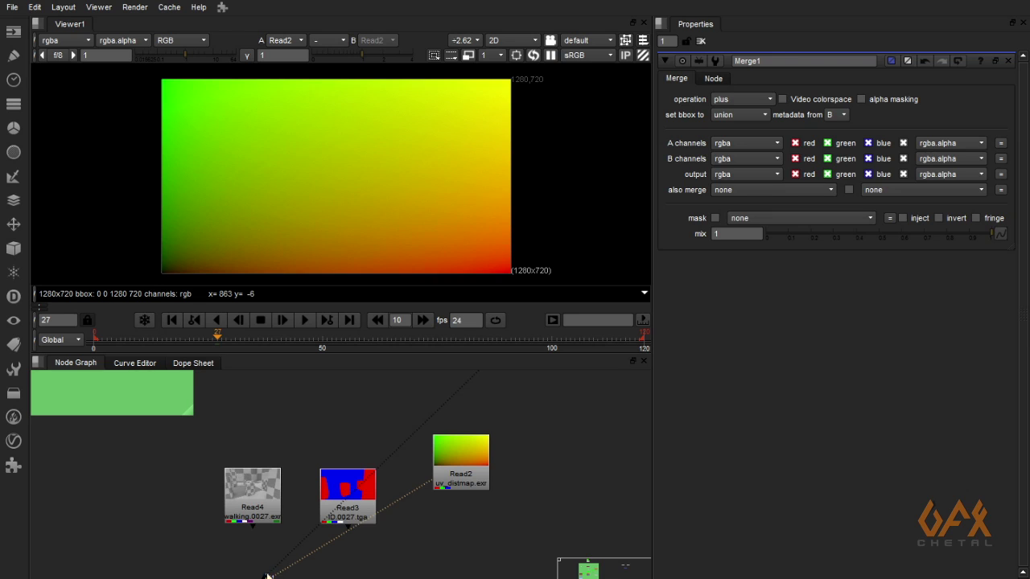
Move Viewer1 to the right and view the Read4 render again.
mouse_move(198, 536)
middle_down()
mouse_move(251, 468)
mouse_move(296, 552)
middle_up()
click(300, 532)
drag(300, 534, 486, 536)
click(313, 444)
key(1)
Display the green-screen footage read in the viewer.
scroll(204, 427, down, 2)
middle_drag(161, 437, 239, 469)
scroll(239, 469, down, 2)
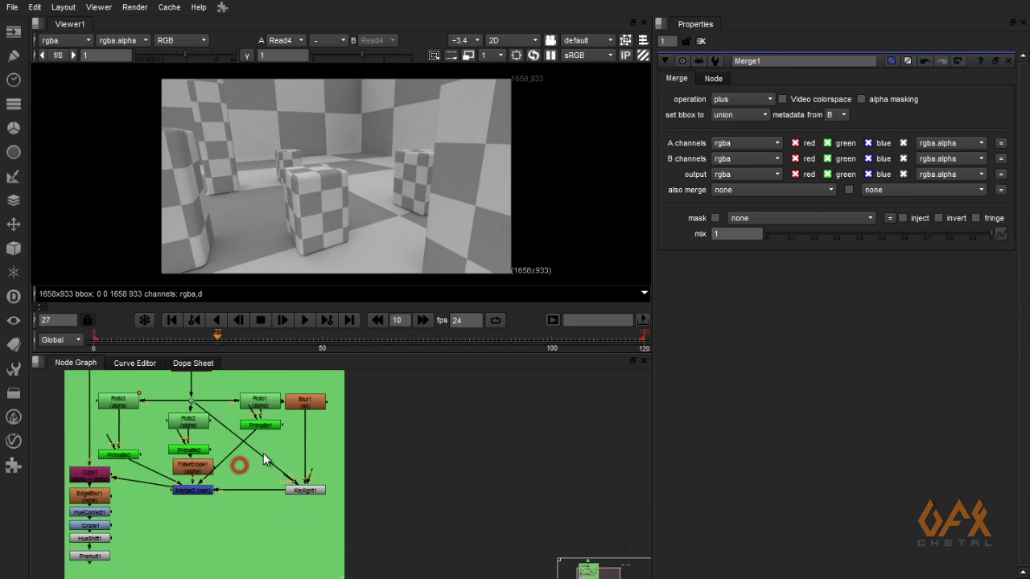
scroll(258, 448, down, 1)
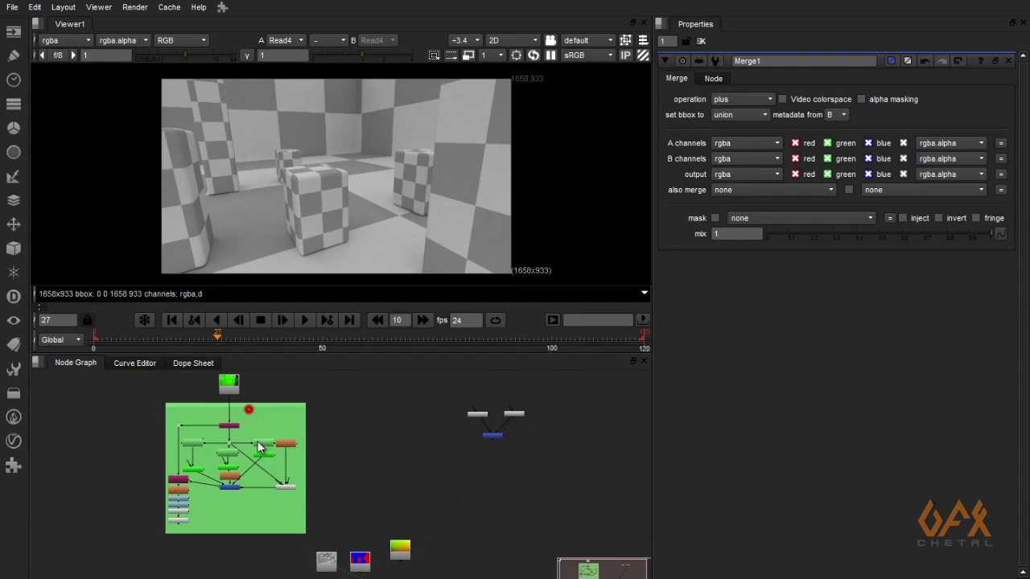
click(229, 383)
key(1)
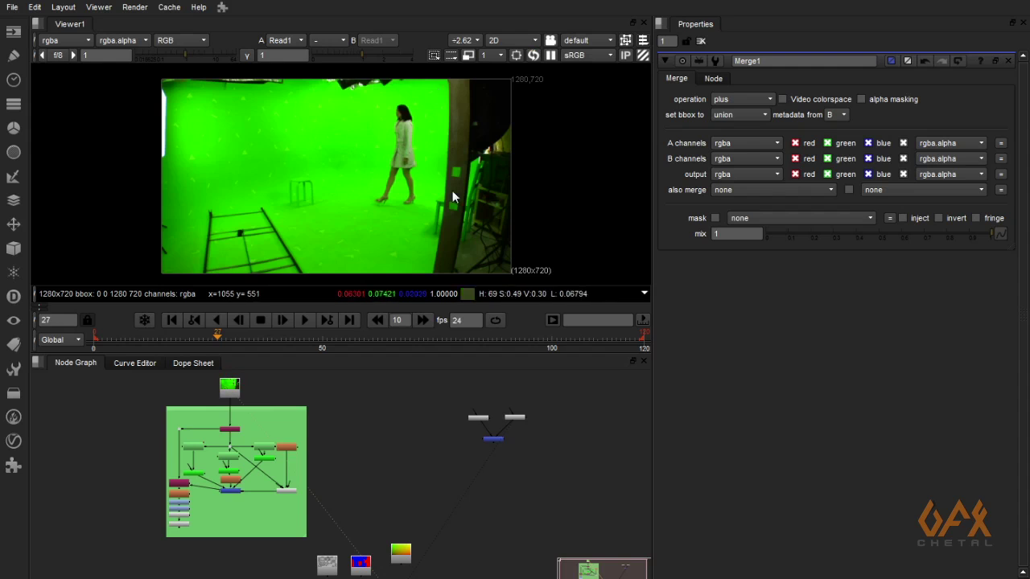
Display the checkerboard CG render read in the viewer again.
scroll(368, 503, up, 3)
middle_drag(367, 509, 401, 392)
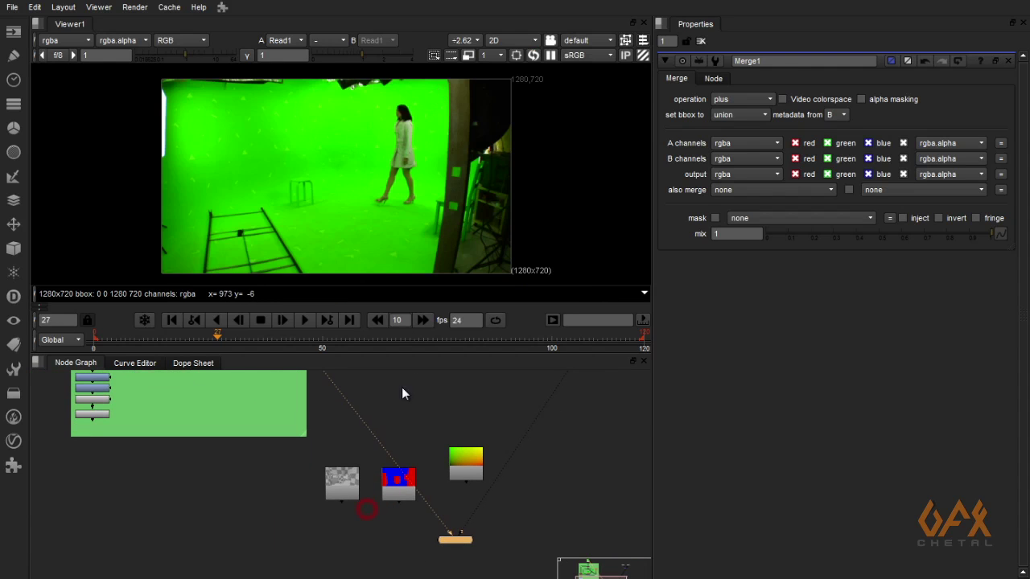
click(342, 487)
key(1)
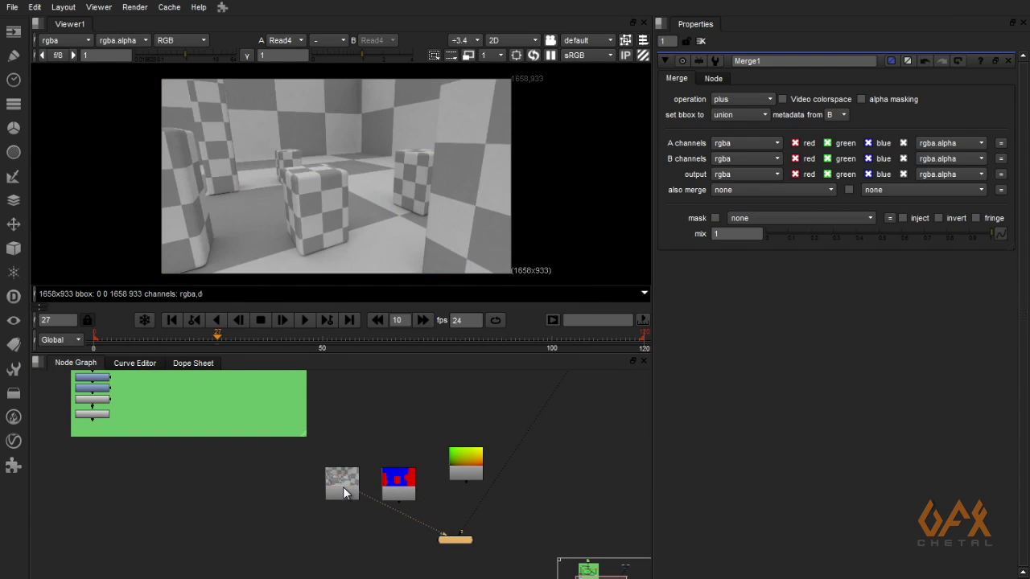
Place the uv_distmap read beside Viewer1 and shift the walking render read up-left.
scroll(467, 454, up, 3)
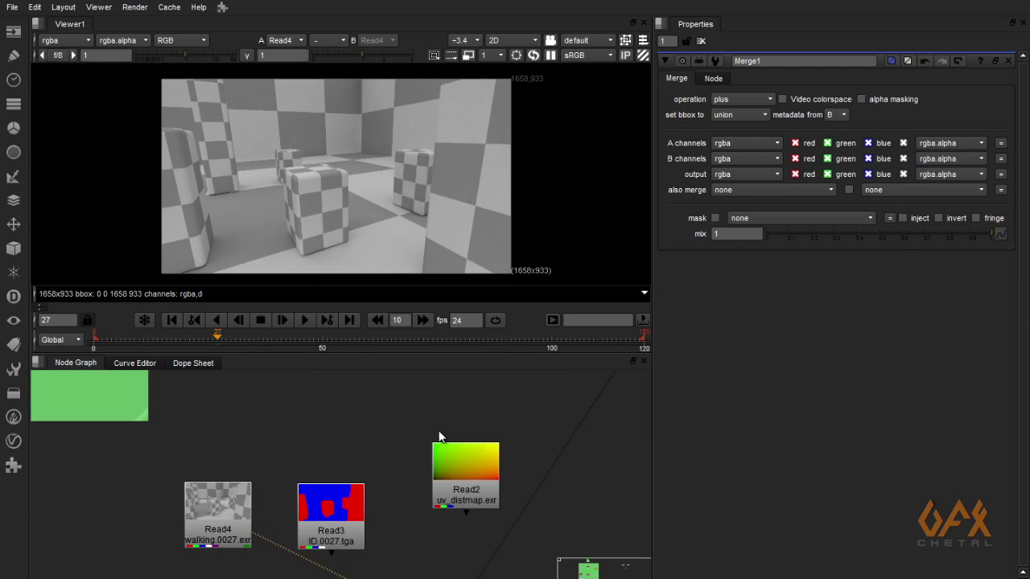
middle_drag(434, 518, 502, 428)
drag(523, 406, 425, 538)
drag(279, 462, 263, 455)
middle_drag(224, 520, 322, 491)
click(322, 487)
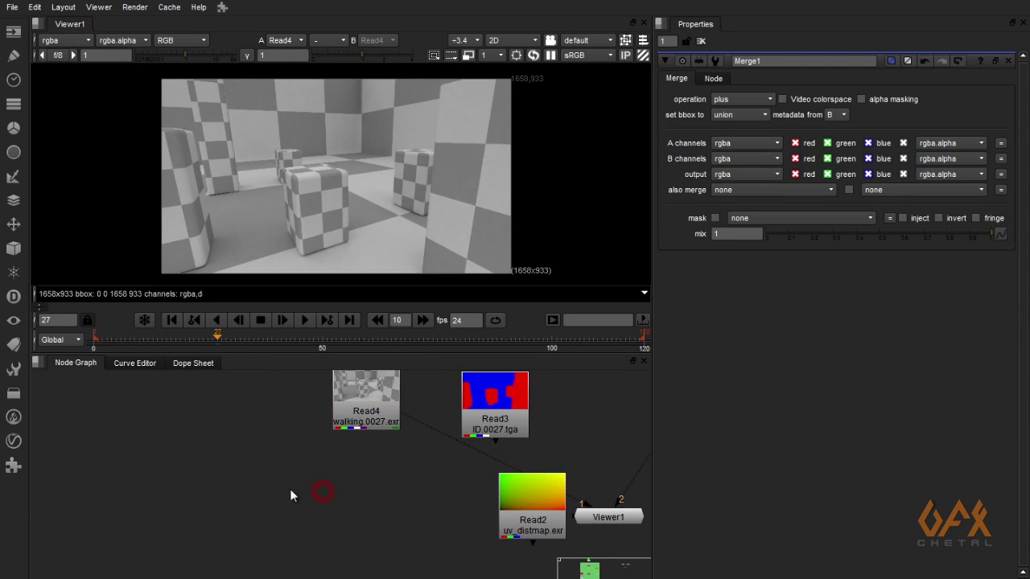
Add an STMap node under the walking render, with src from Read4 and stmap from uv_distmap.
click(13, 227)
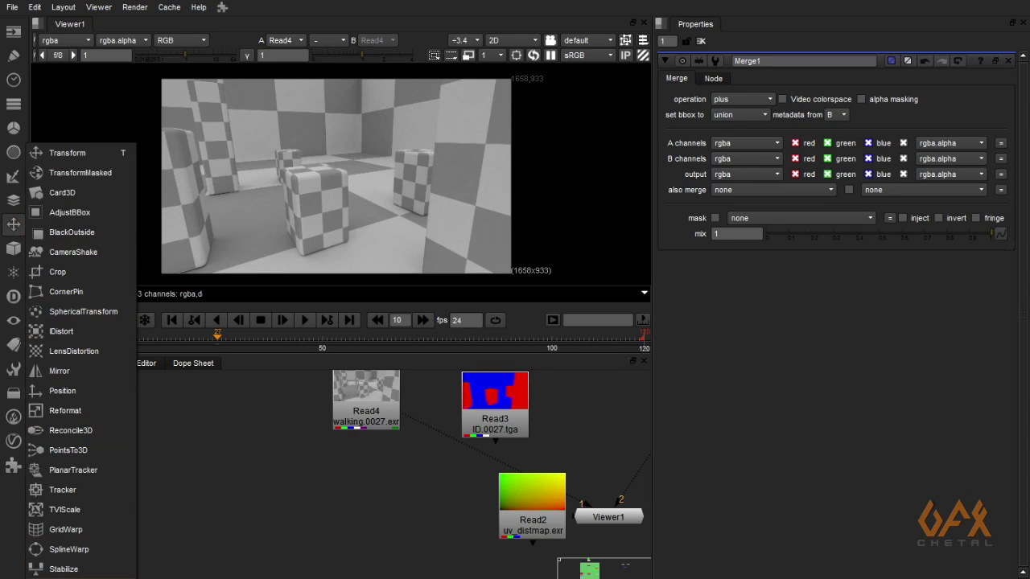
click(65, 578)
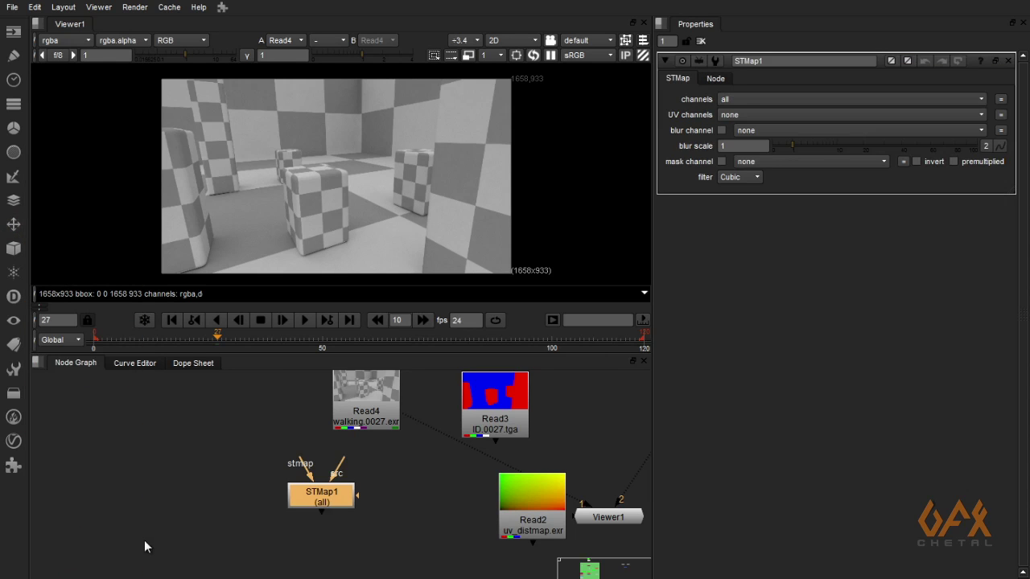
drag(330, 506, 362, 505)
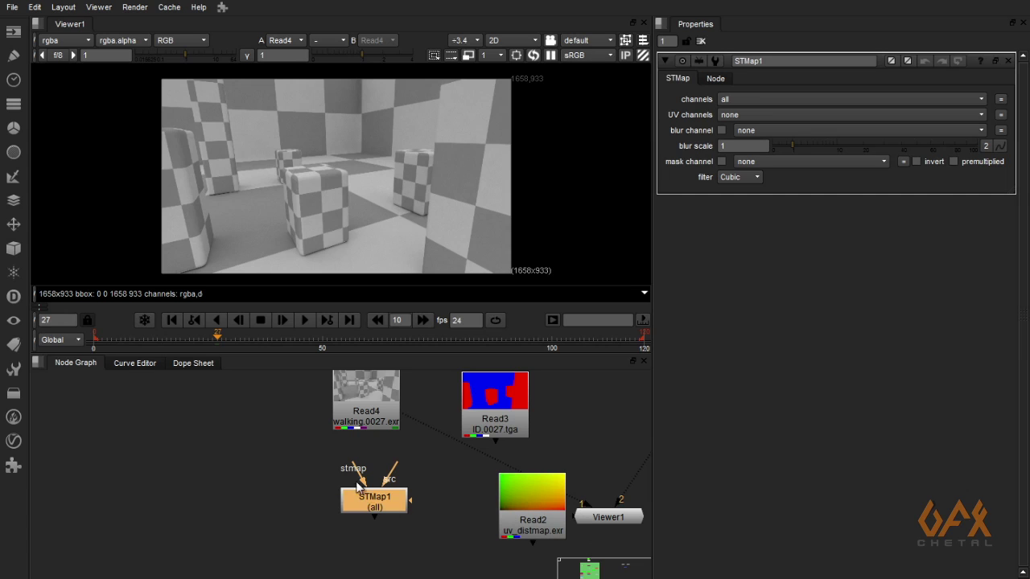
drag(352, 464, 537, 504)
drag(392, 473, 376, 406)
mouse_move(371, 495)
mouse_down()
mouse_move(358, 521)
mouse_move(364, 506)
mouse_up()
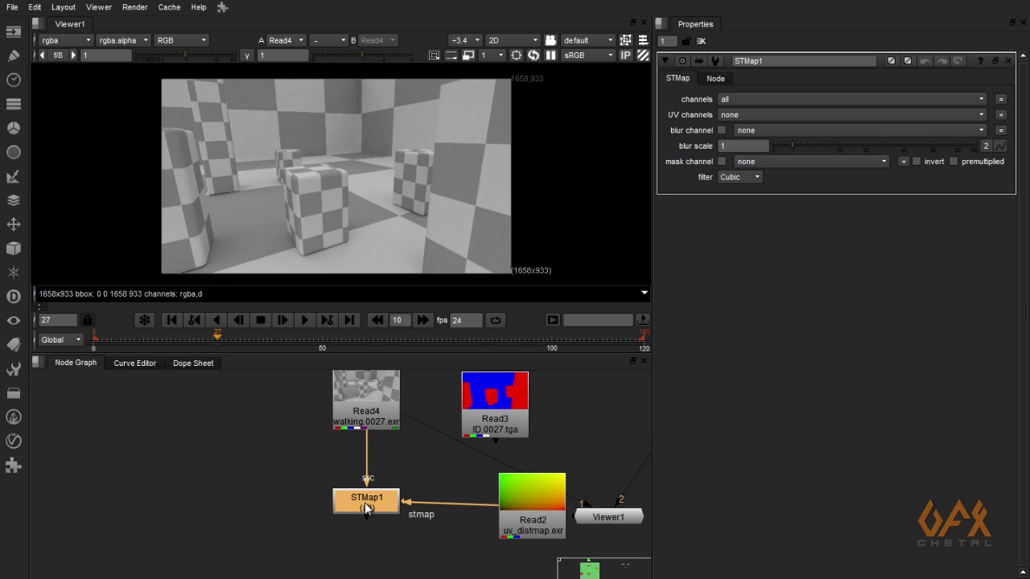
View the STMap result and set its UV channels to rgb.
click(366, 506)
key(1)
click(359, 507)
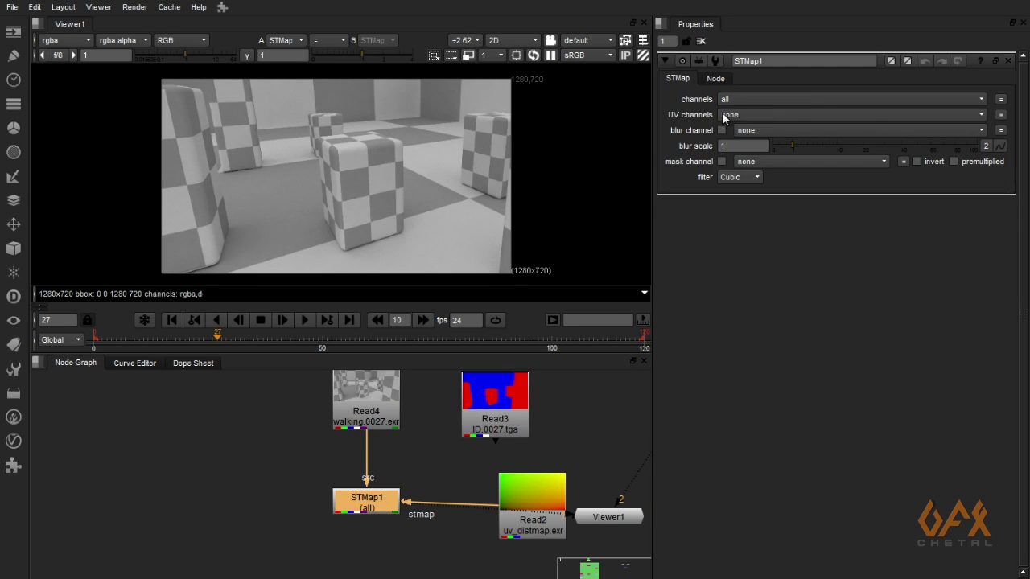
click(738, 115)
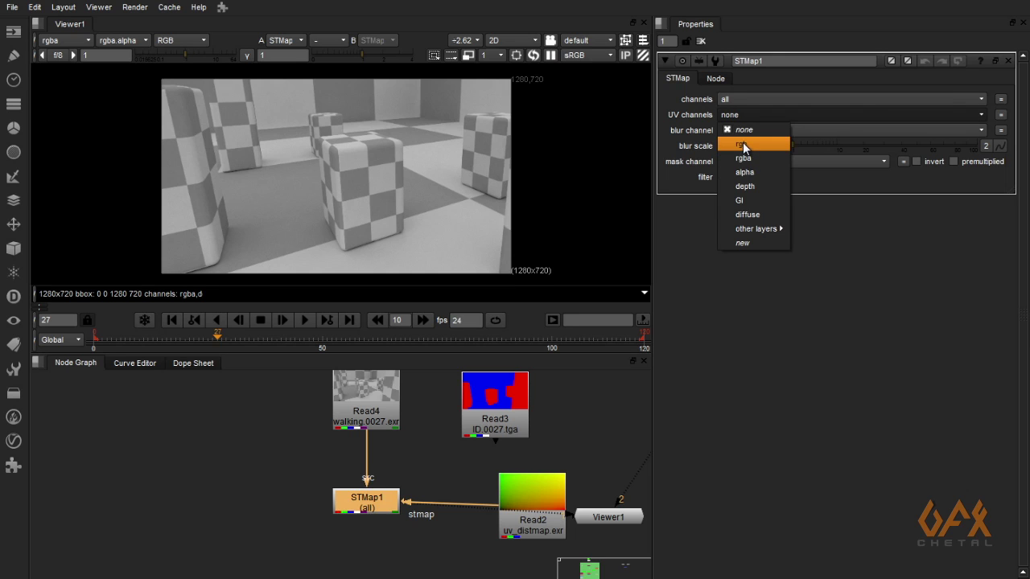
click(742, 143)
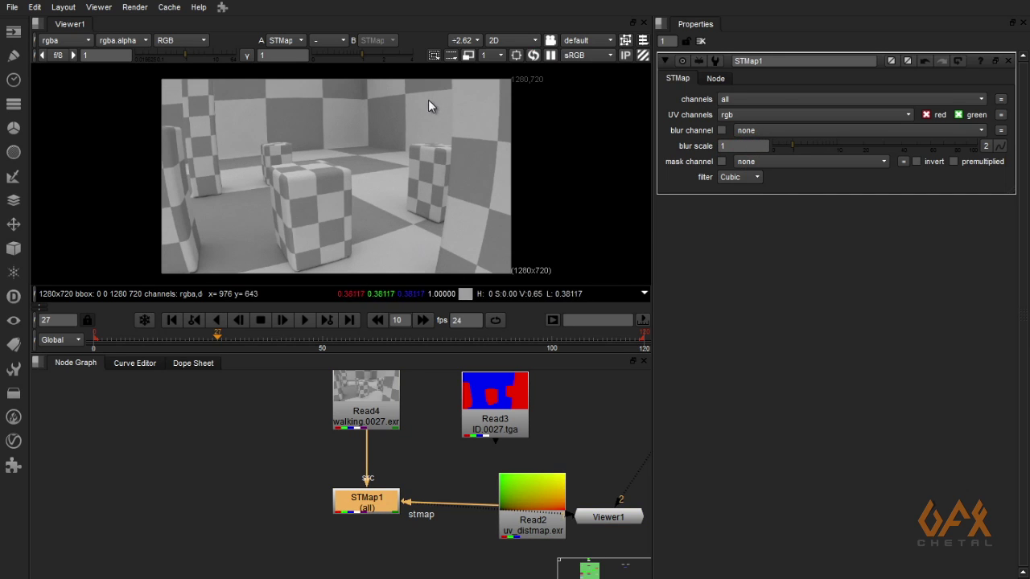
drag(528, 485, 506, 474)
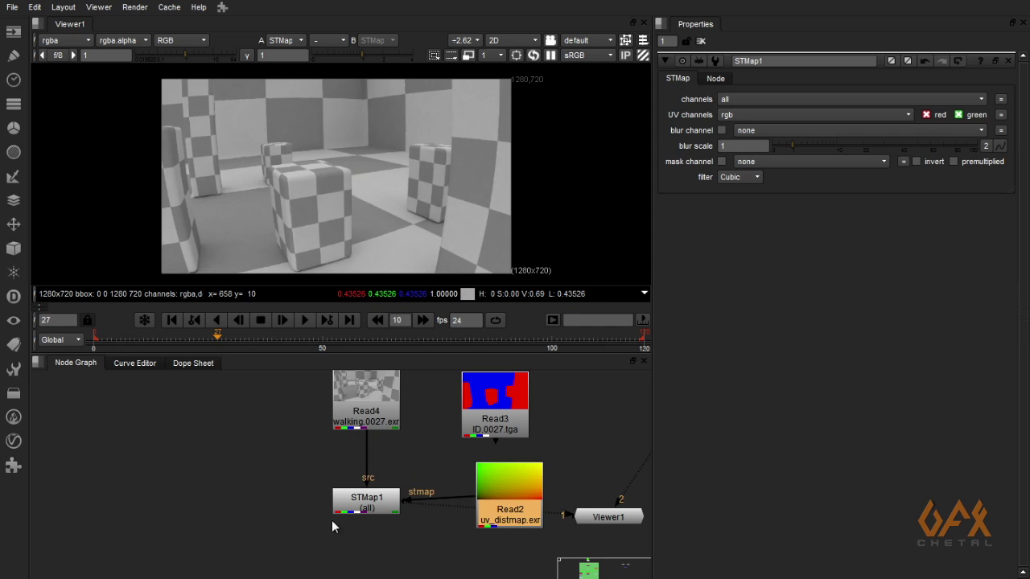
Arrange the ID pass read below the first STMap and the uv_distmap read.
drag(363, 510, 358, 504)
middle_drag(353, 529, 345, 498)
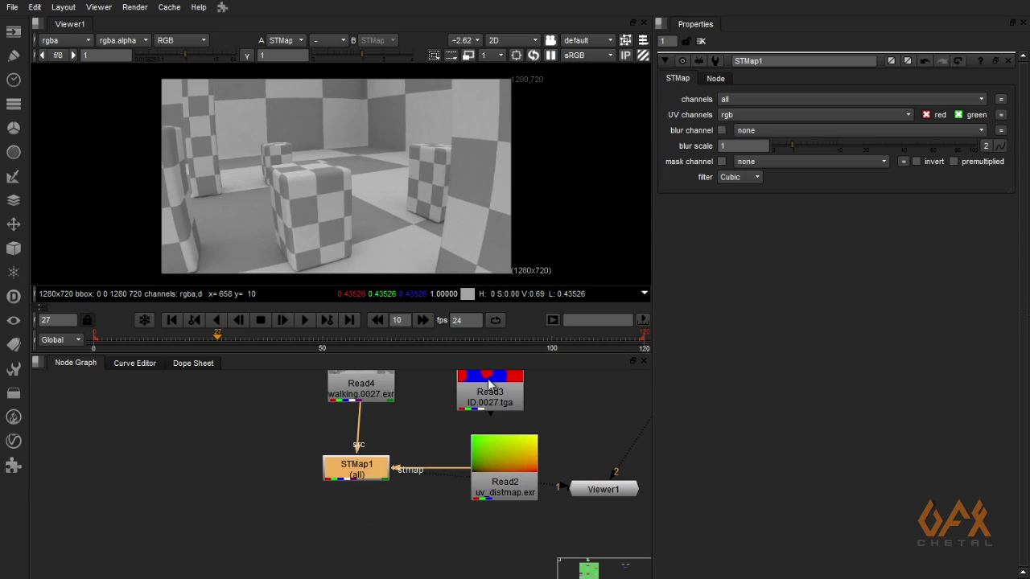
drag(487, 373, 481, 540)
middle_drag(392, 534, 389, 420)
drag(455, 489, 494, 511)
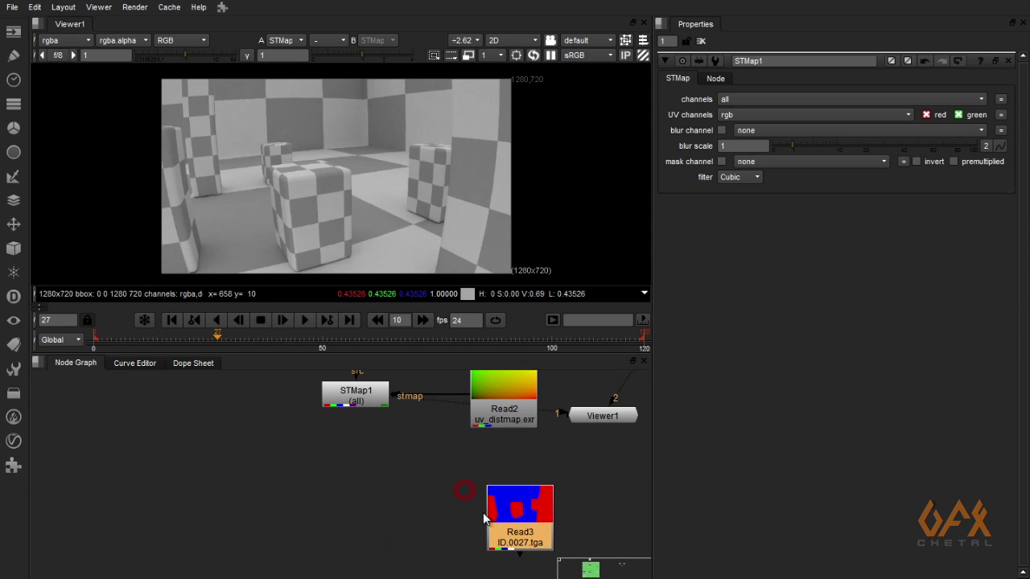
Duplicate STMap1 as STMap2, wire in the ID pass and uv_distmap, and view it.
click(350, 394)
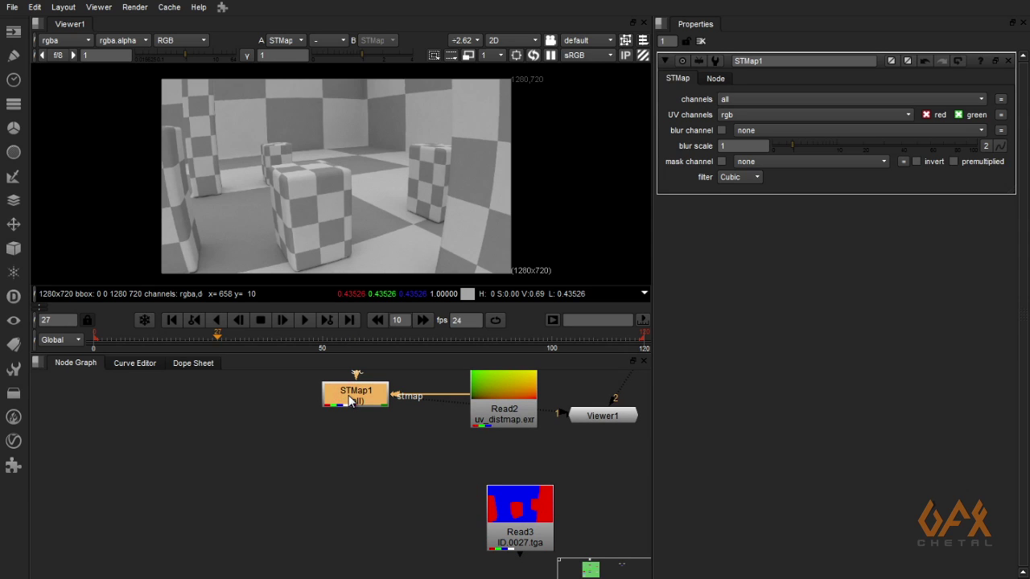
key(ctrl+c)
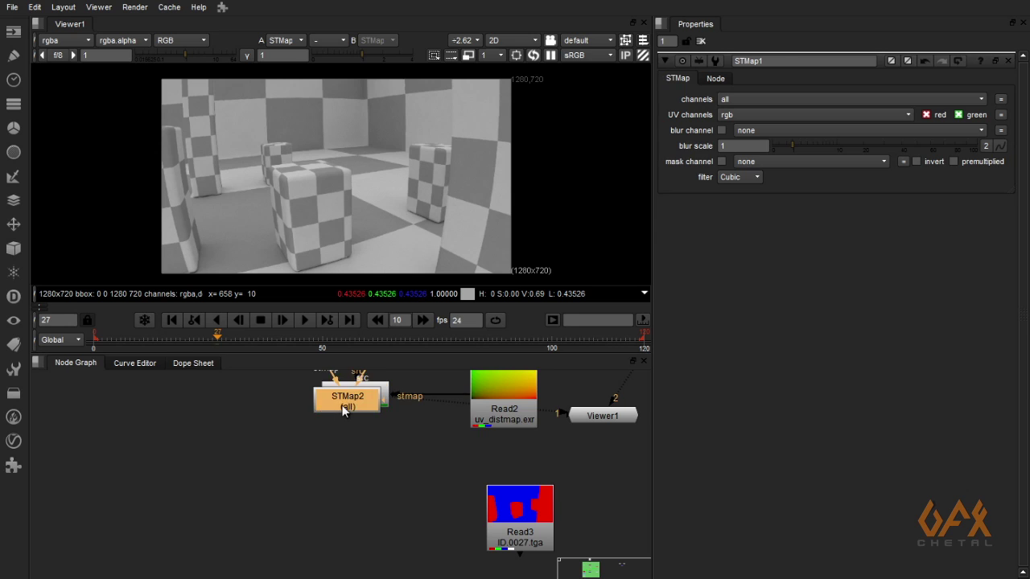
key(ctrl+v)
drag(351, 461, 372, 528)
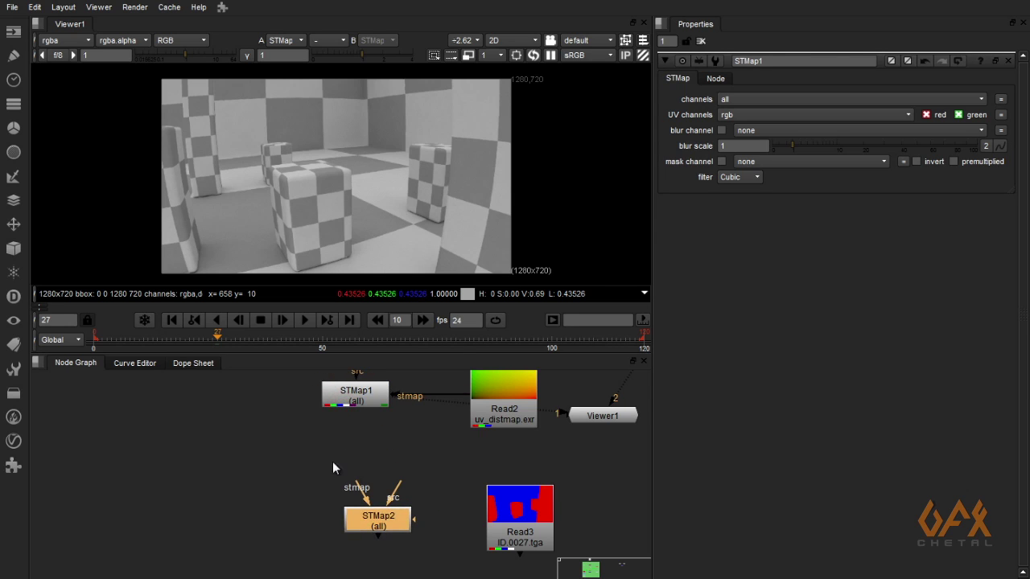
middle_drag(332, 461, 332, 512)
drag(399, 537, 500, 571)
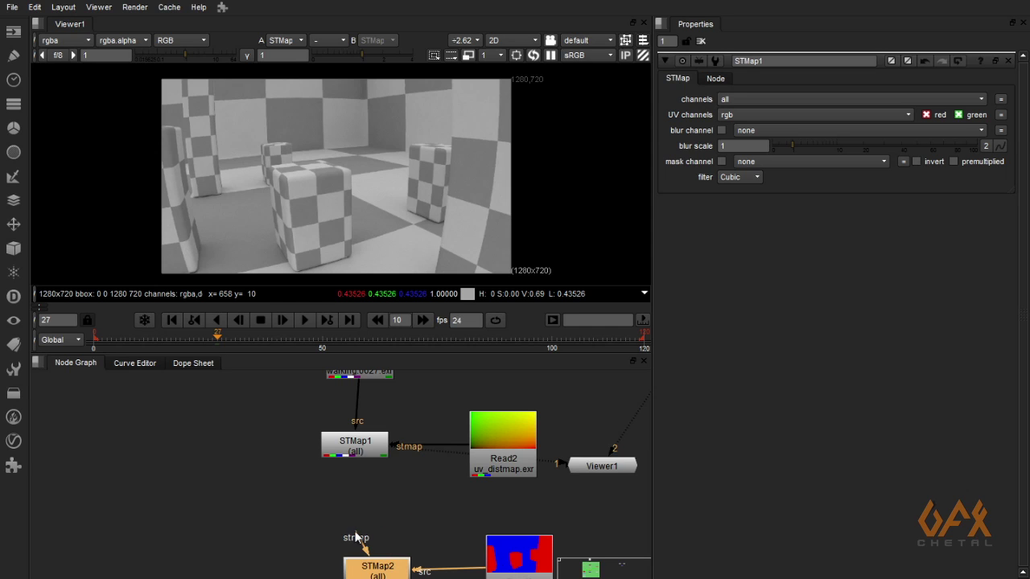
drag(354, 532, 493, 468)
middle_drag(353, 578, 366, 512)
key(1)
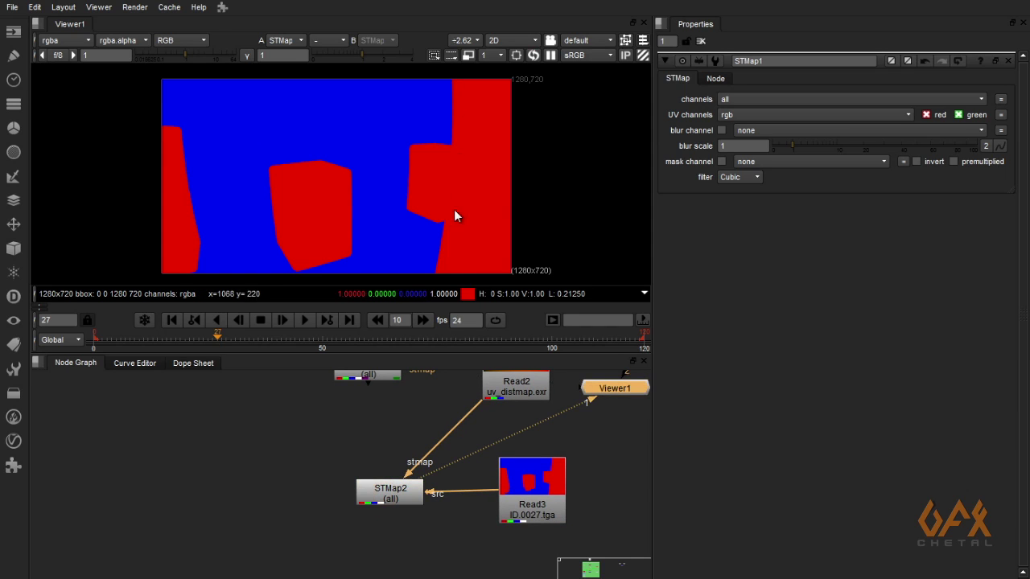
Add an over Merge3 node beside the keyed footage, wire A toward STMap1, and view it.
scroll(322, 451, up, 2)
scroll(338, 499, down, 5)
middle_drag(257, 474, 384, 519)
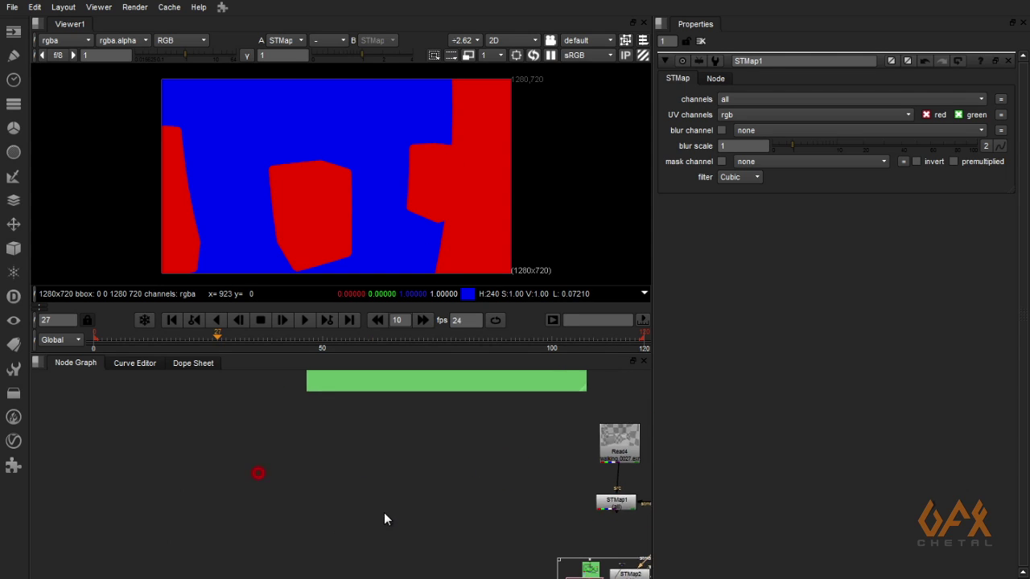
click(339, 475)
key(m)
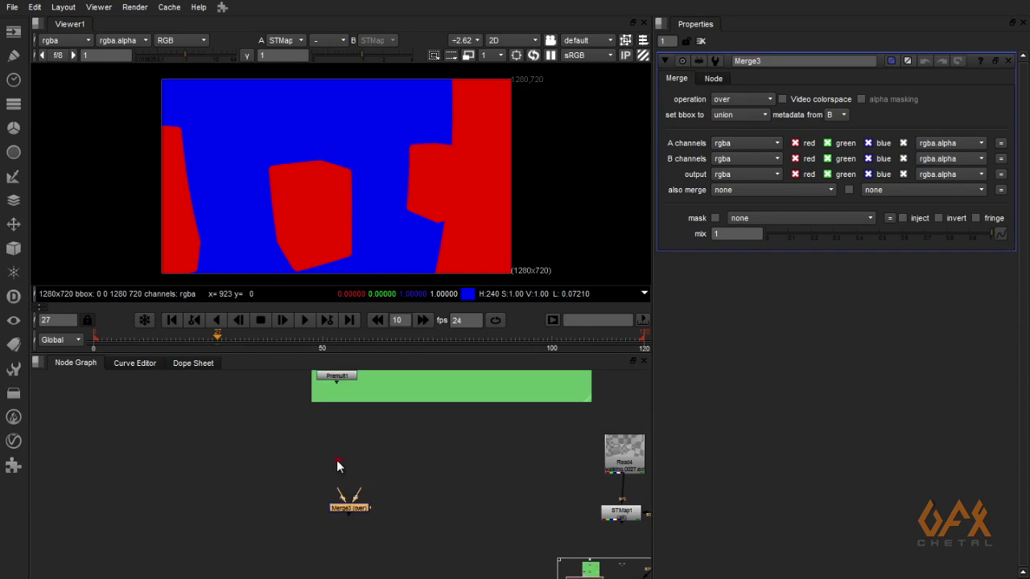
middle_drag(339, 464, 326, 516)
drag(327, 538, 648, 554)
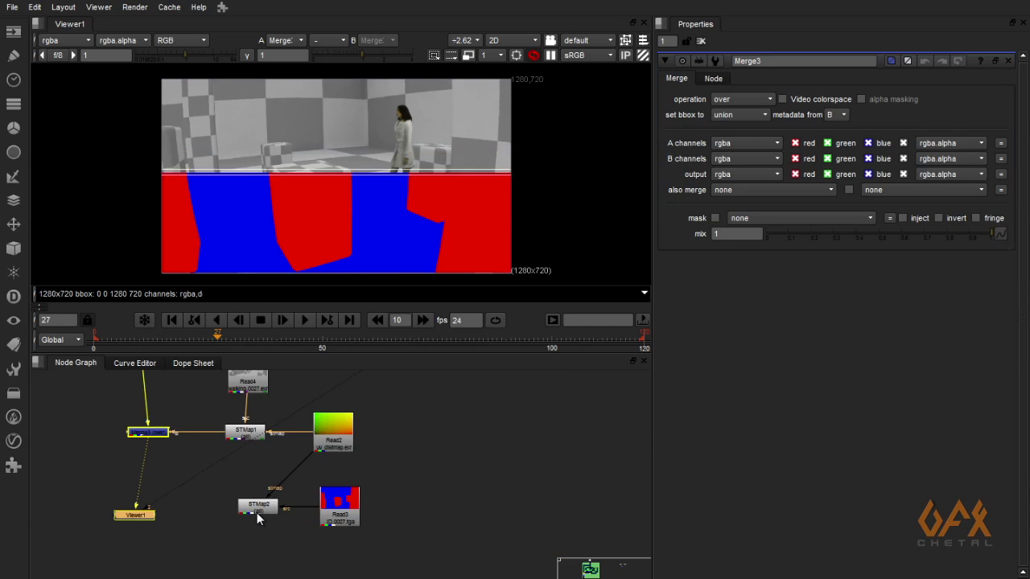
click(255, 507)
Tidy the graph, moving the viewer down-left and the merge lower.
scroll(384, 168, up, 2)
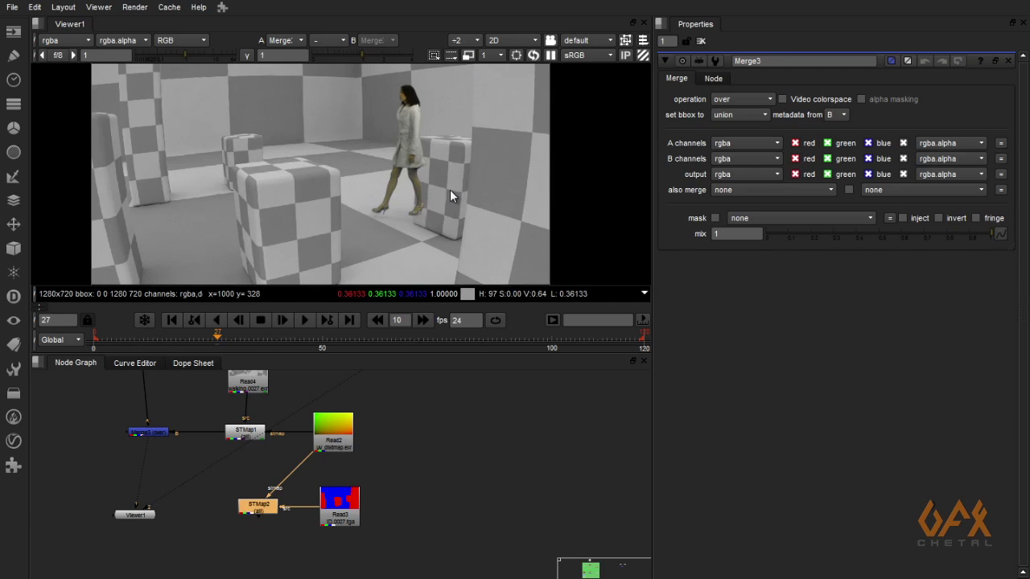
scroll(450, 189, up, 2)
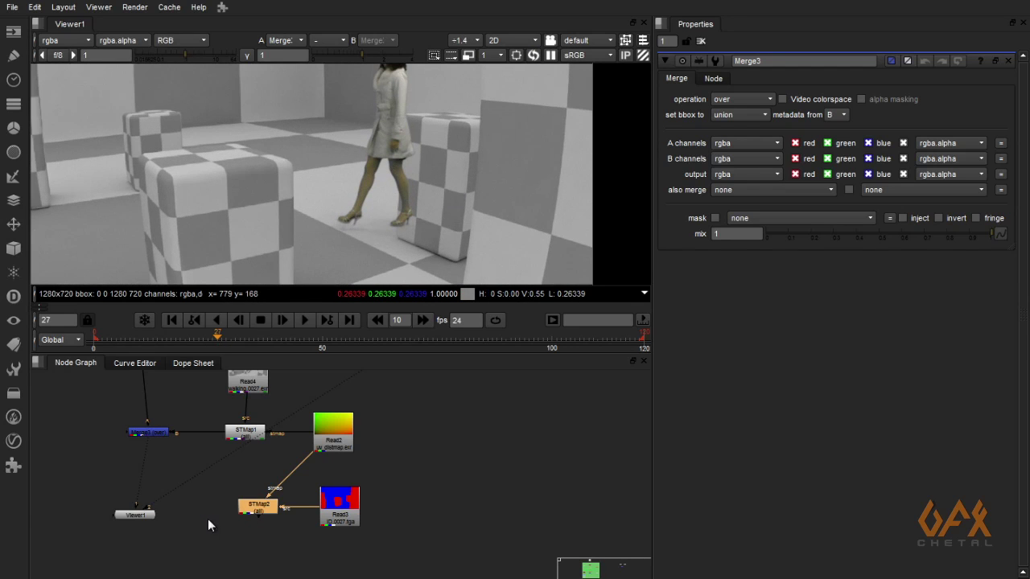
middle_drag(218, 518, 309, 513)
scroll(309, 513, up, 2)
drag(227, 510, 214, 523)
drag(242, 392, 397, 503)
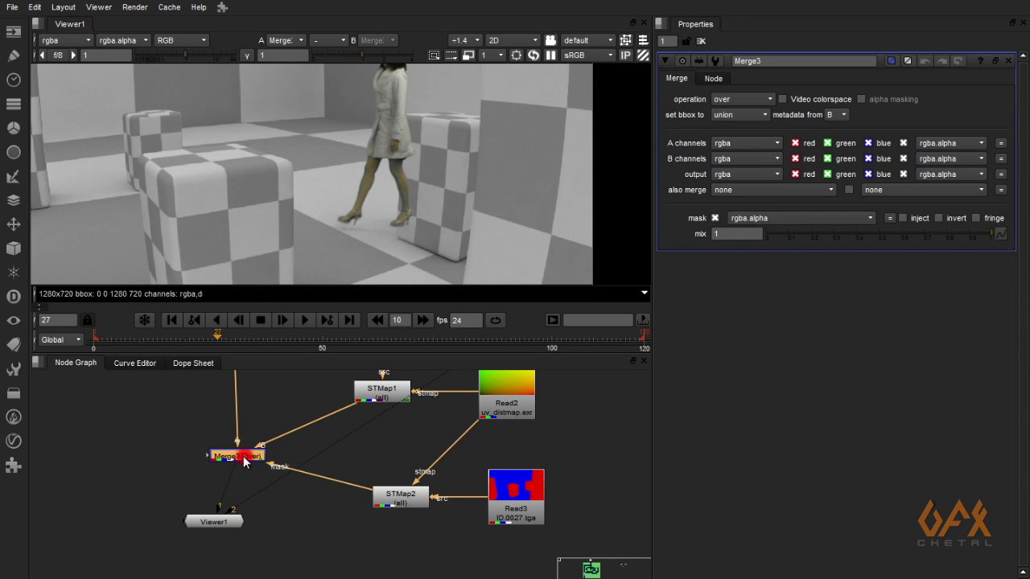
Set Merge3's mask to inverted rgba.red and check the comp at frame 77.
click(786, 214)
click(763, 246)
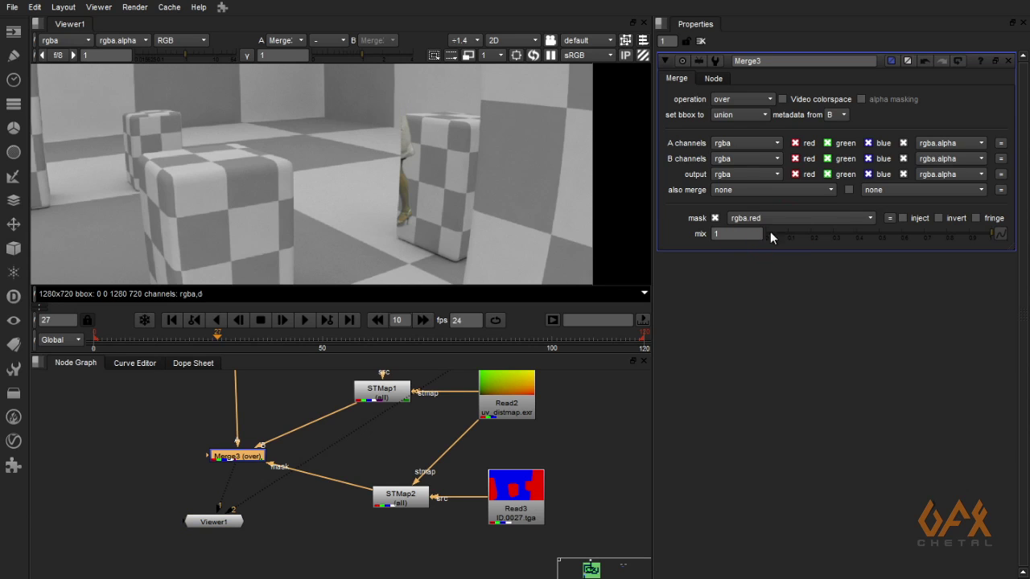
click(939, 218)
key(l)
scroll(330, 231, down, 2)
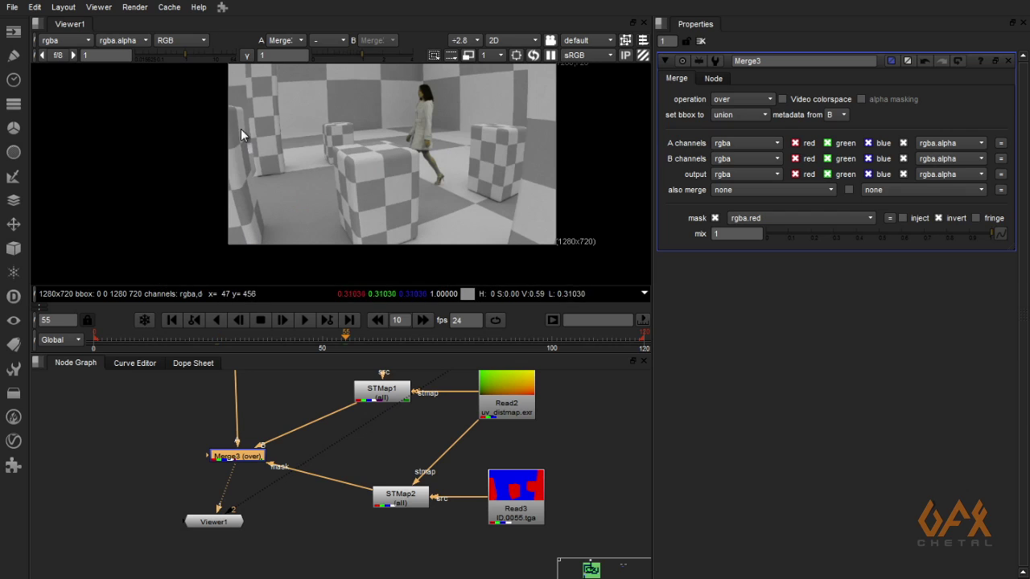
click(446, 337)
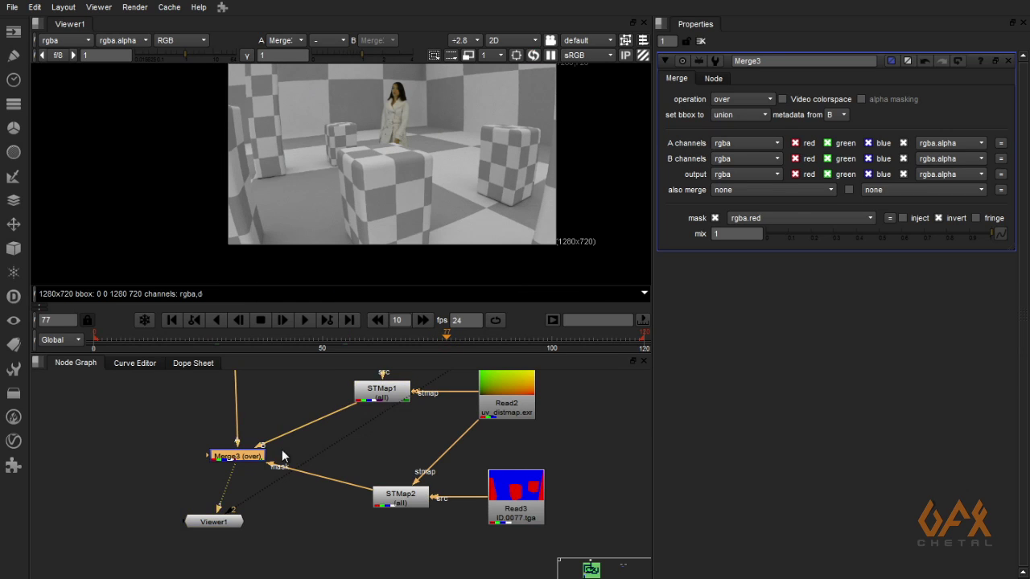
Show the green-screen footage in viewer input 2 for comparison.
middle_drag(290, 440, 313, 479)
middle_drag(369, 412, 346, 530)
click(364, 395)
key(2)
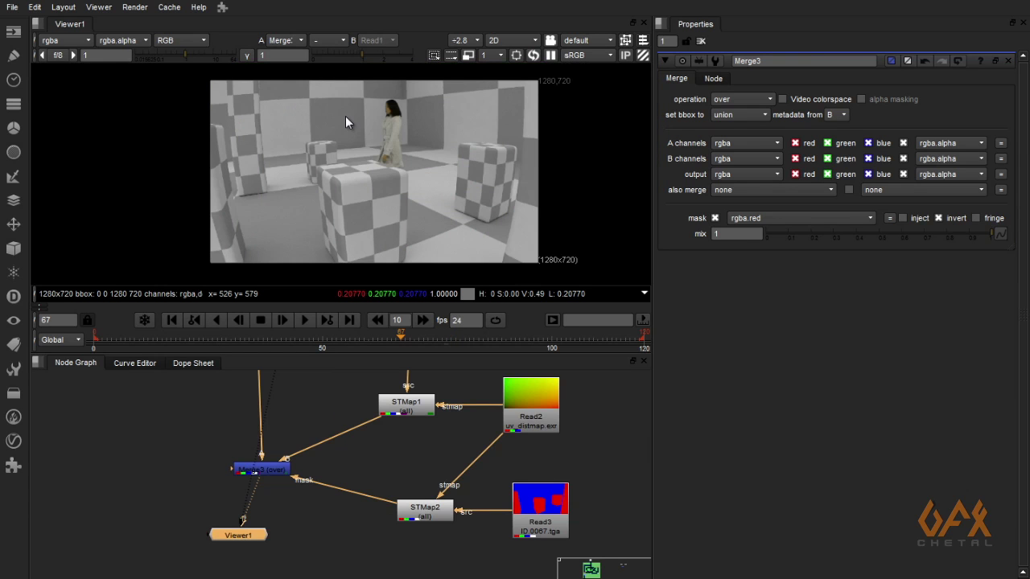